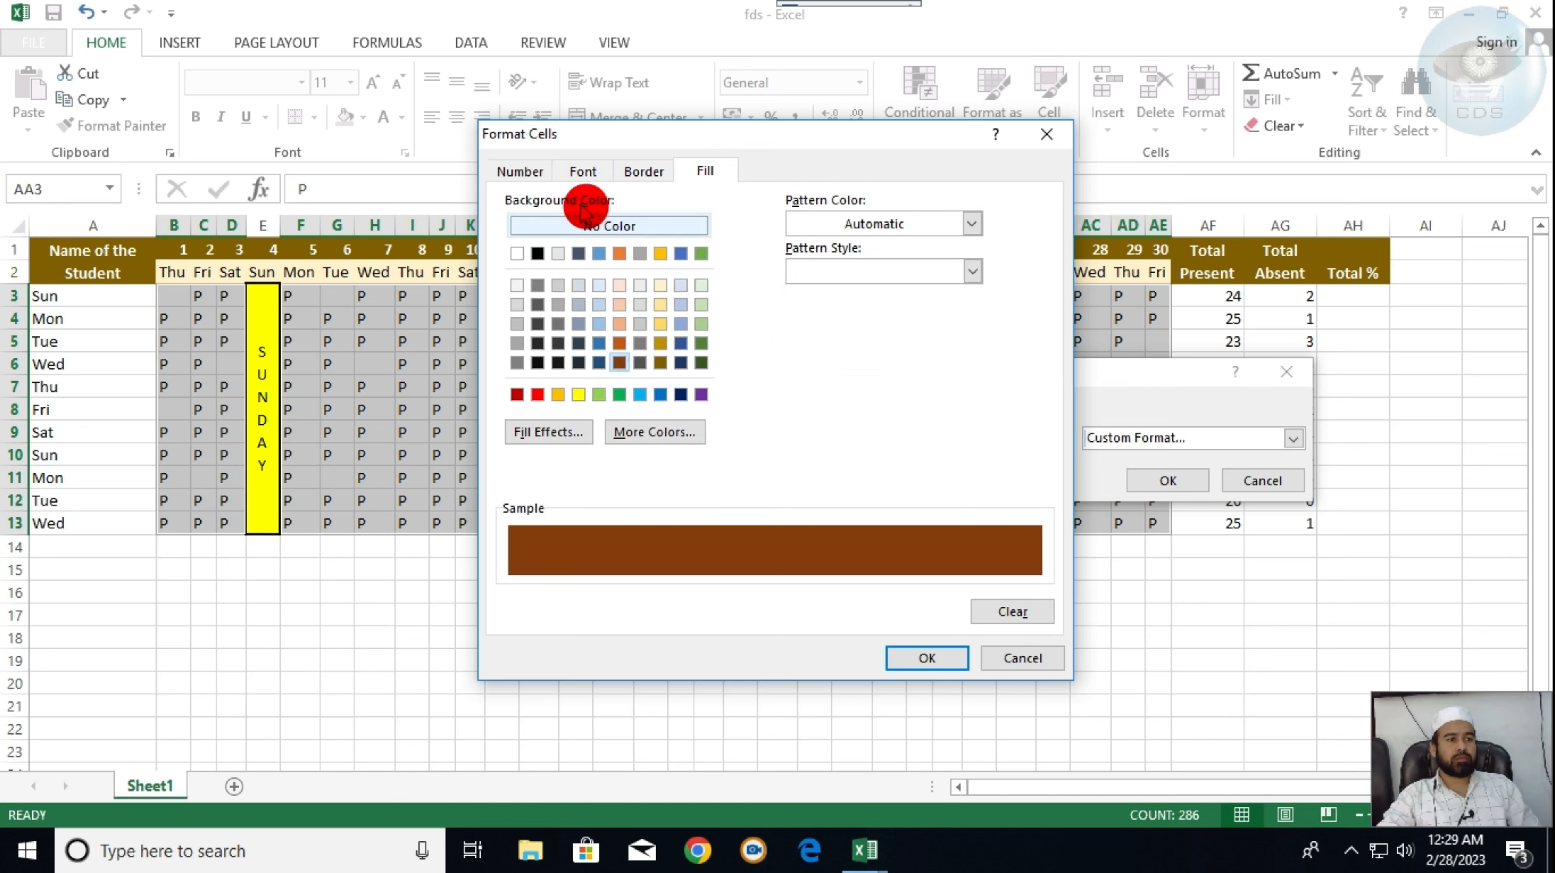
- Set the custom format's font to bold white and apply the highlight rule for attendance cells containing A
left_click(588, 167)
left_click(831, 275)
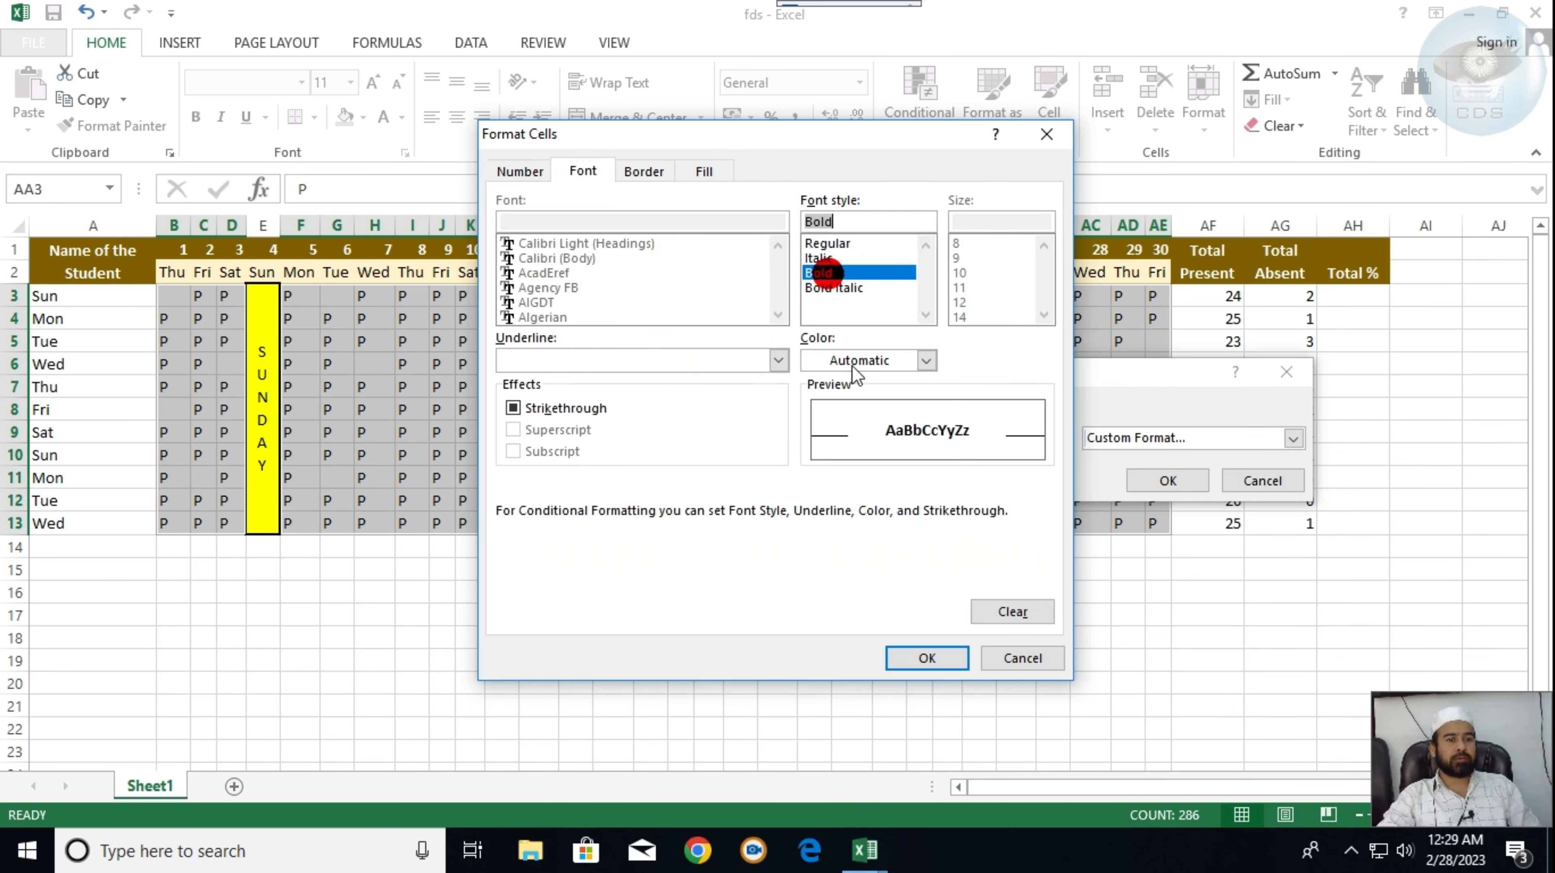
left_click(877, 362)
left_click(811, 448)
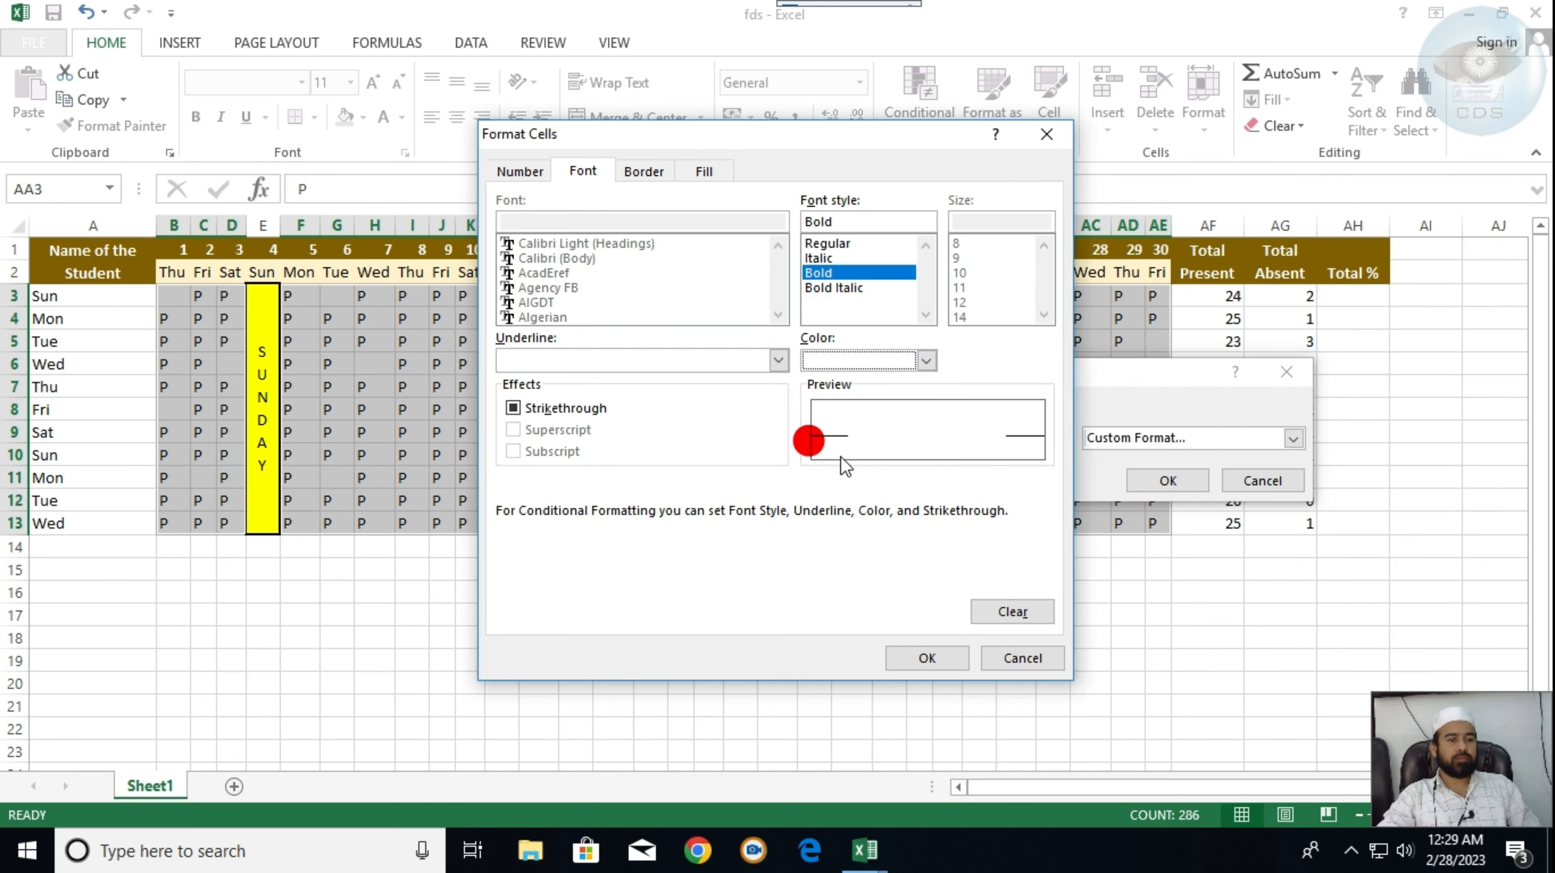
left_click(935, 654)
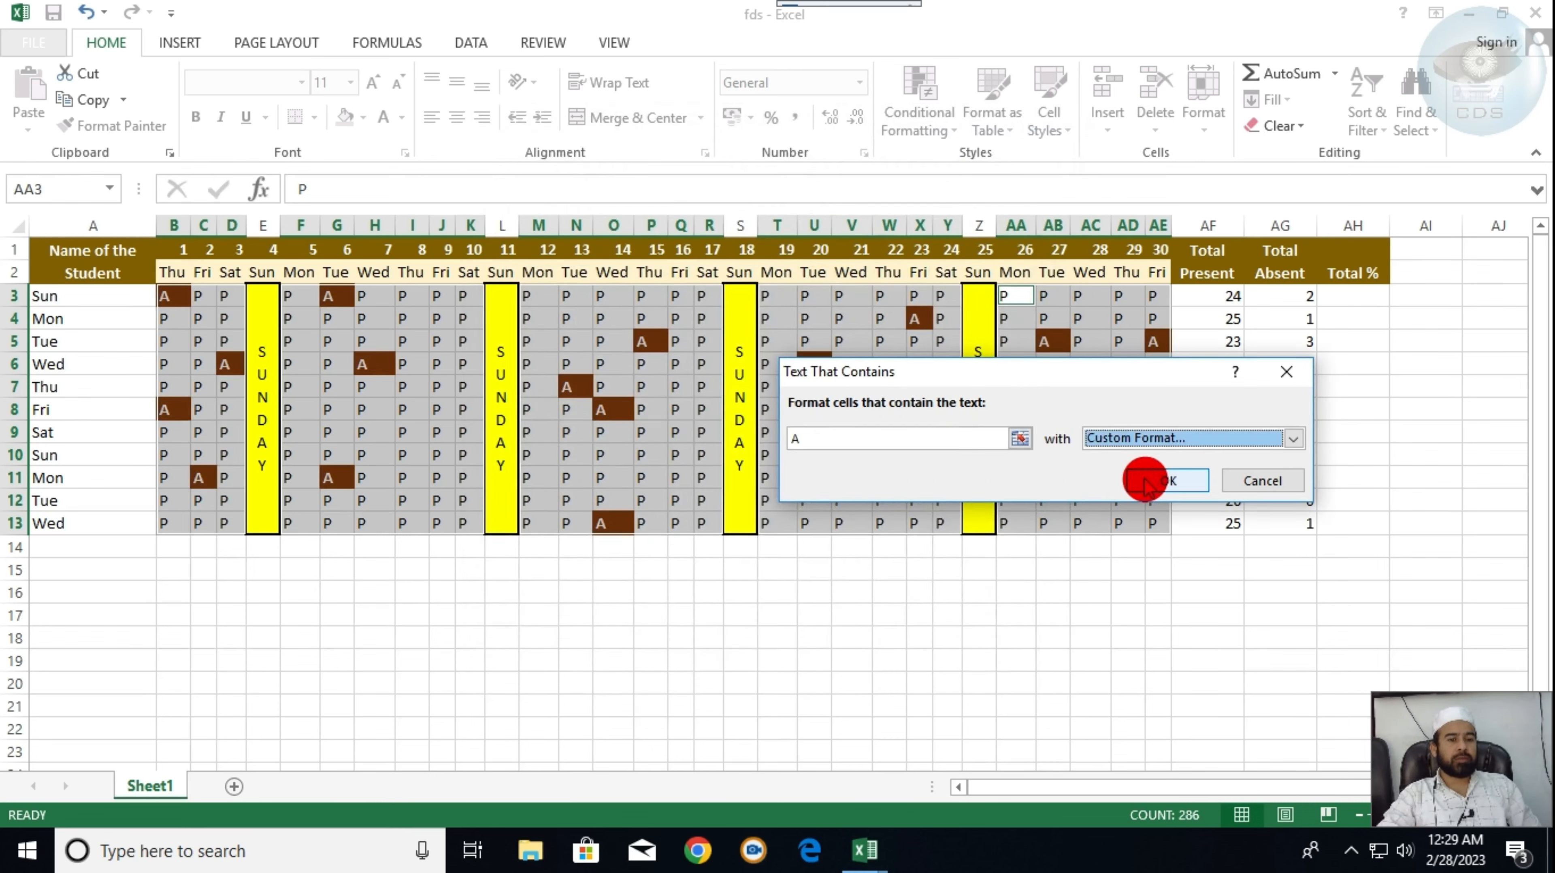
left_click(1144, 482)
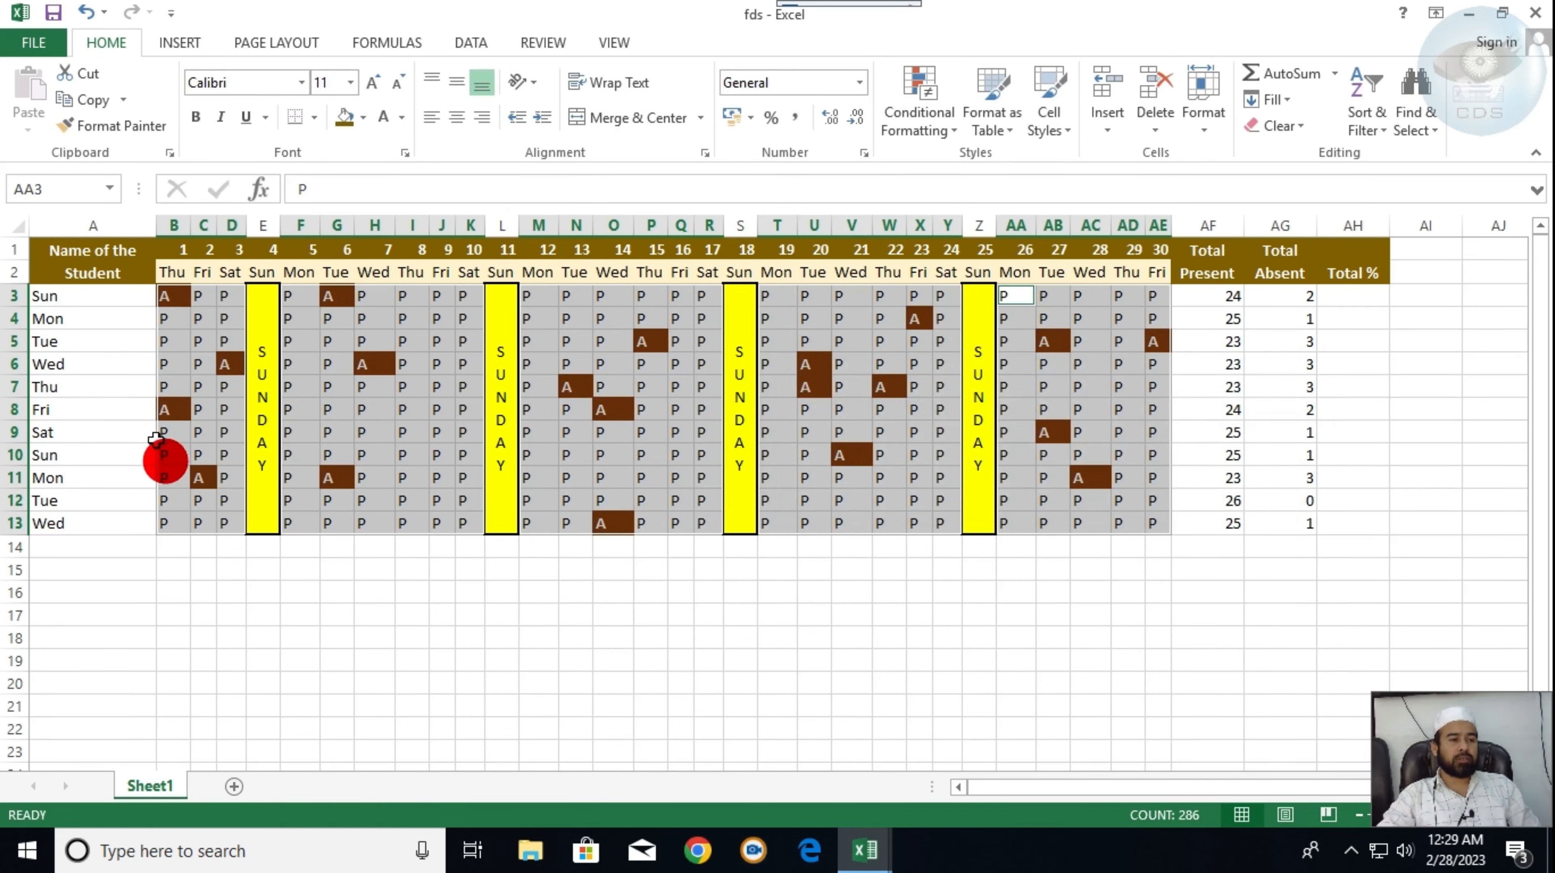
- Mark the student in row 9 absent on day 8 by entering A in cell I9
left_click(405, 499)
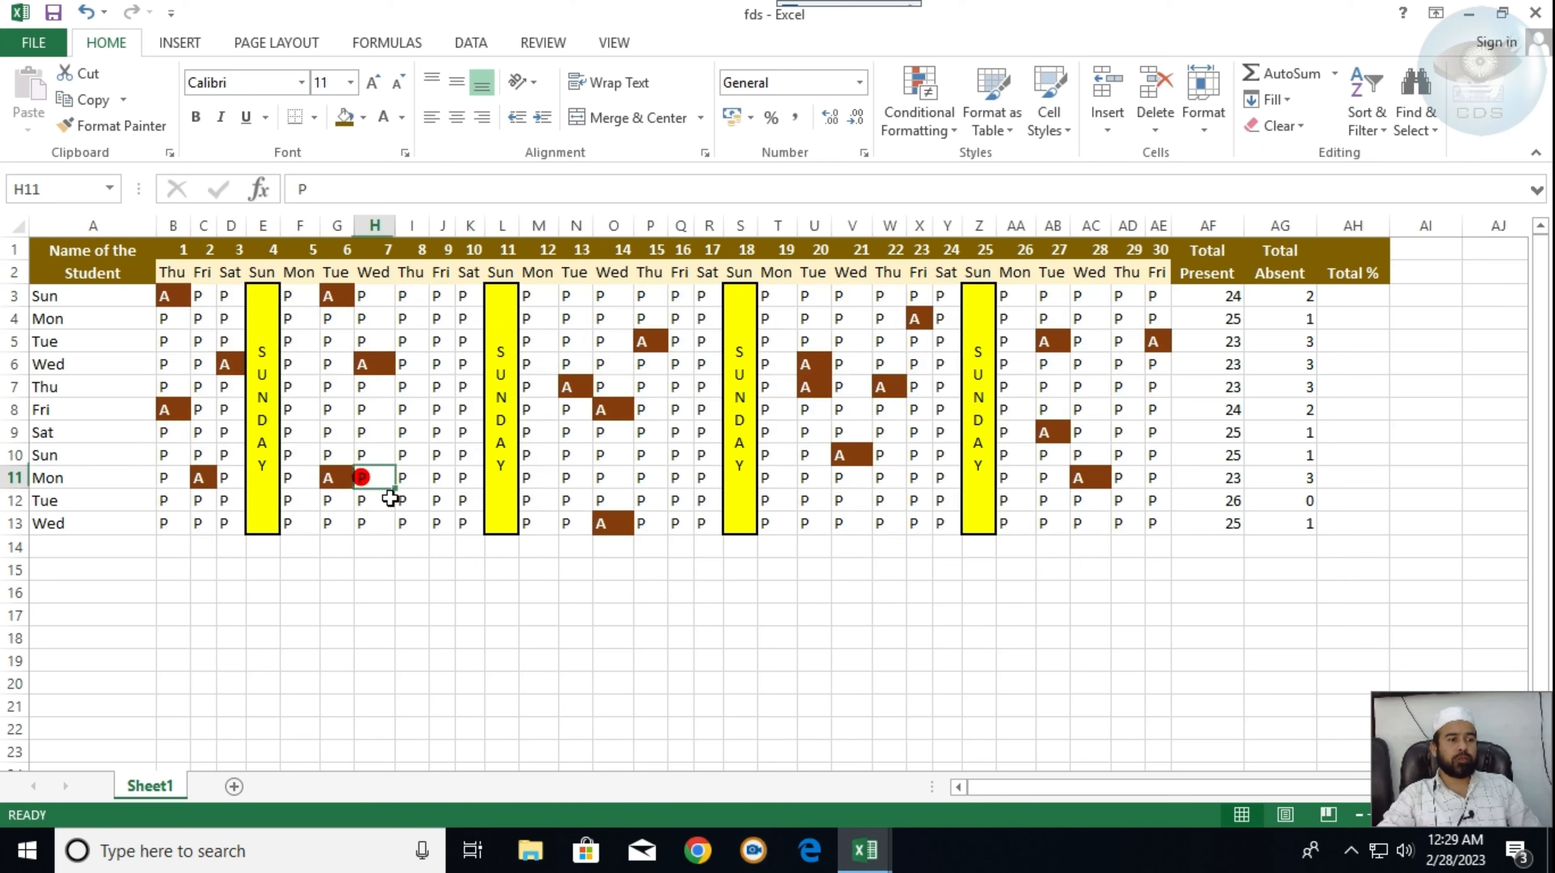
left_click(413, 436)
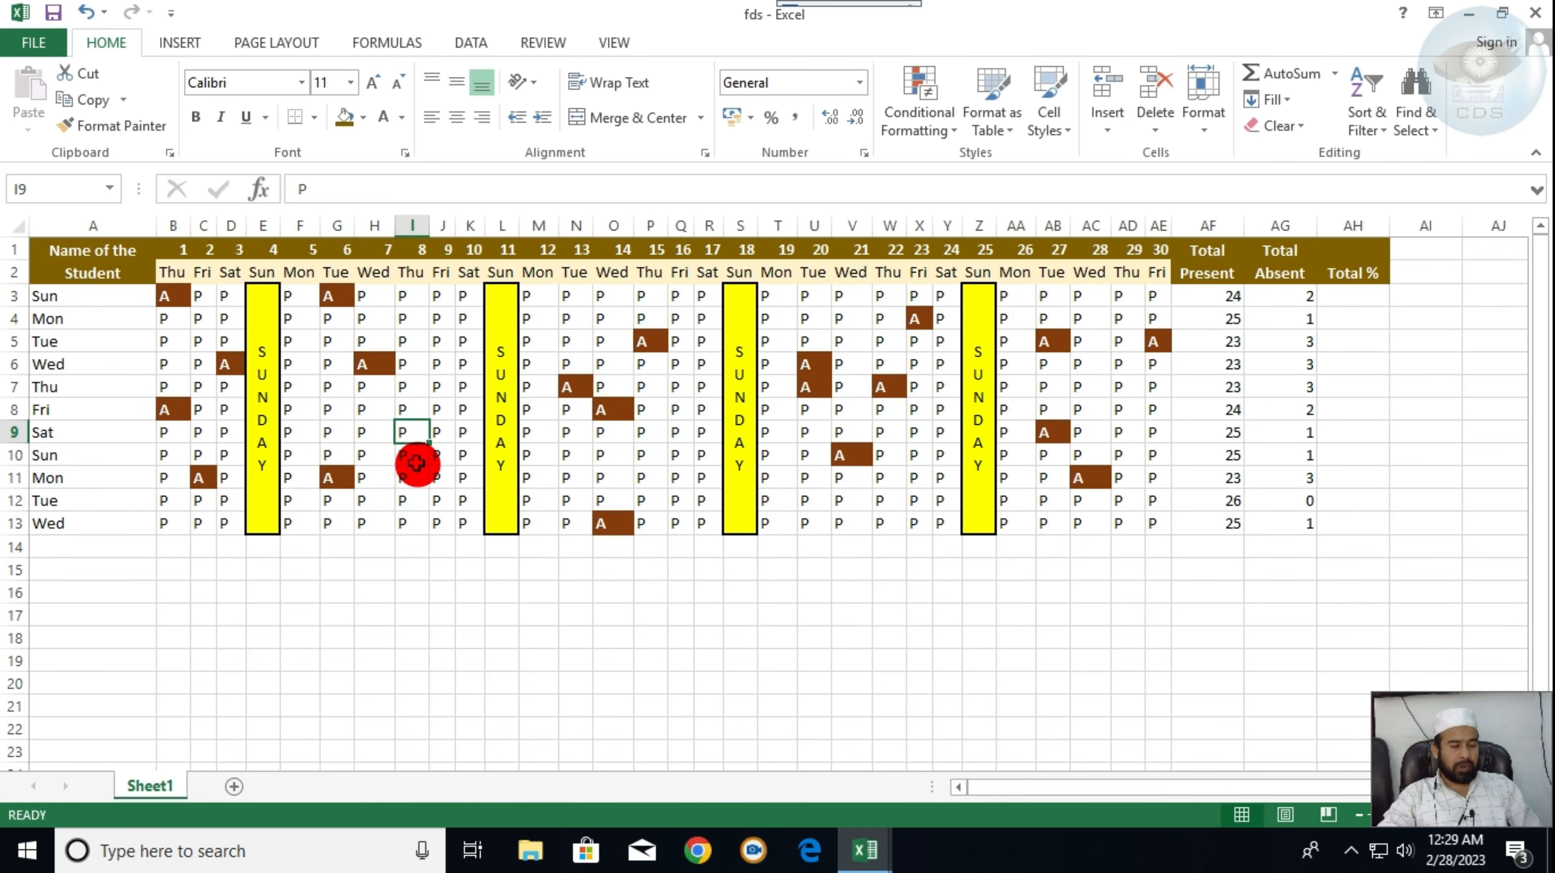
type("A")
left_click(438, 509)
left_click(661, 482)
left_click(703, 530)
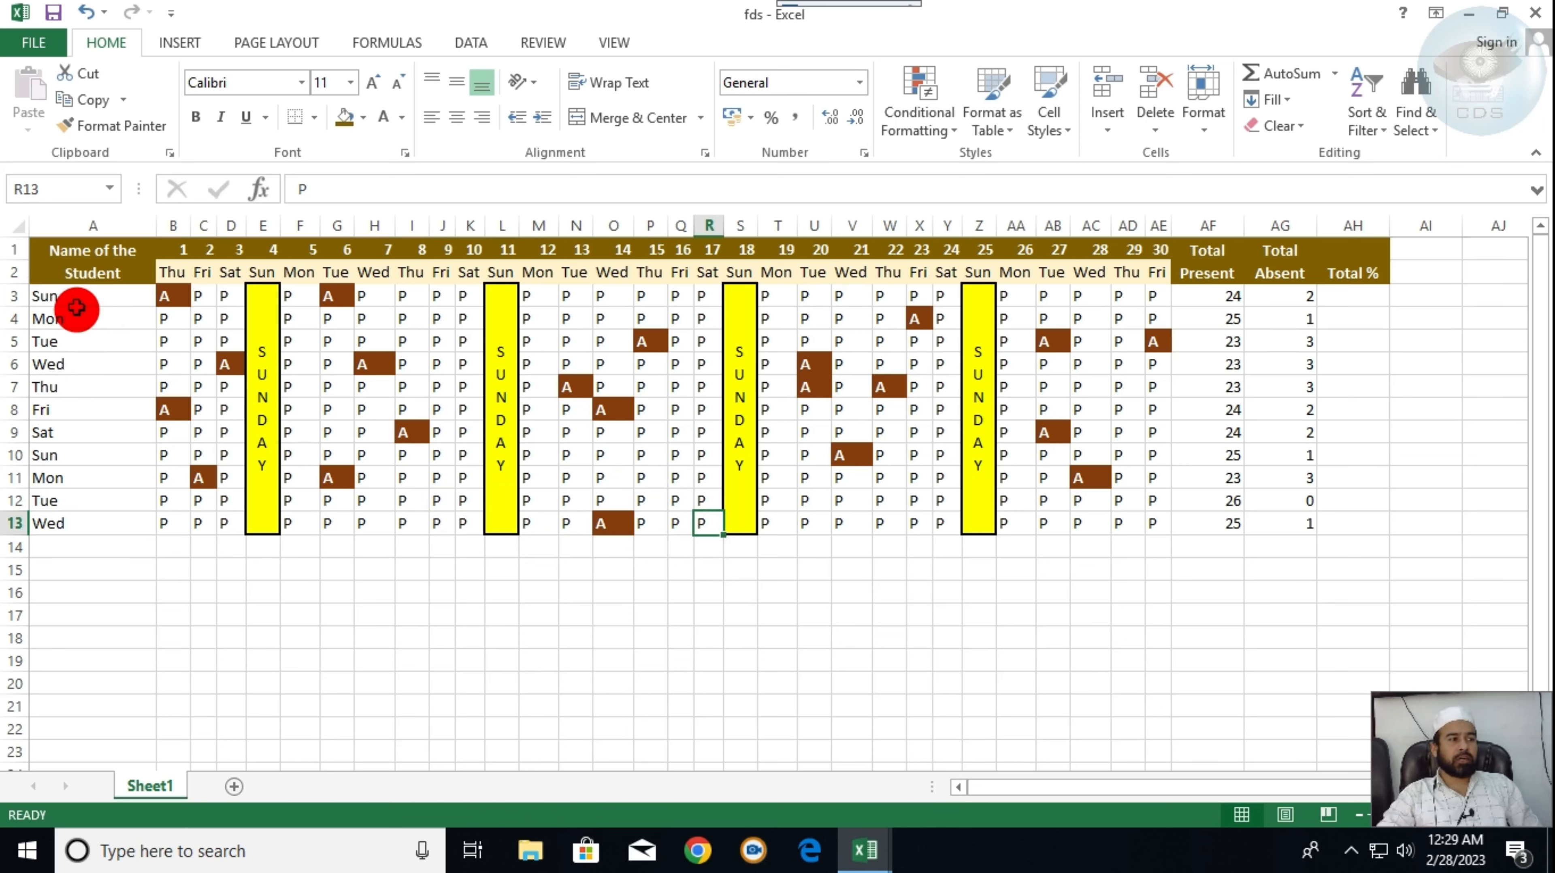
left_click_drag(76, 302, 45, 658)
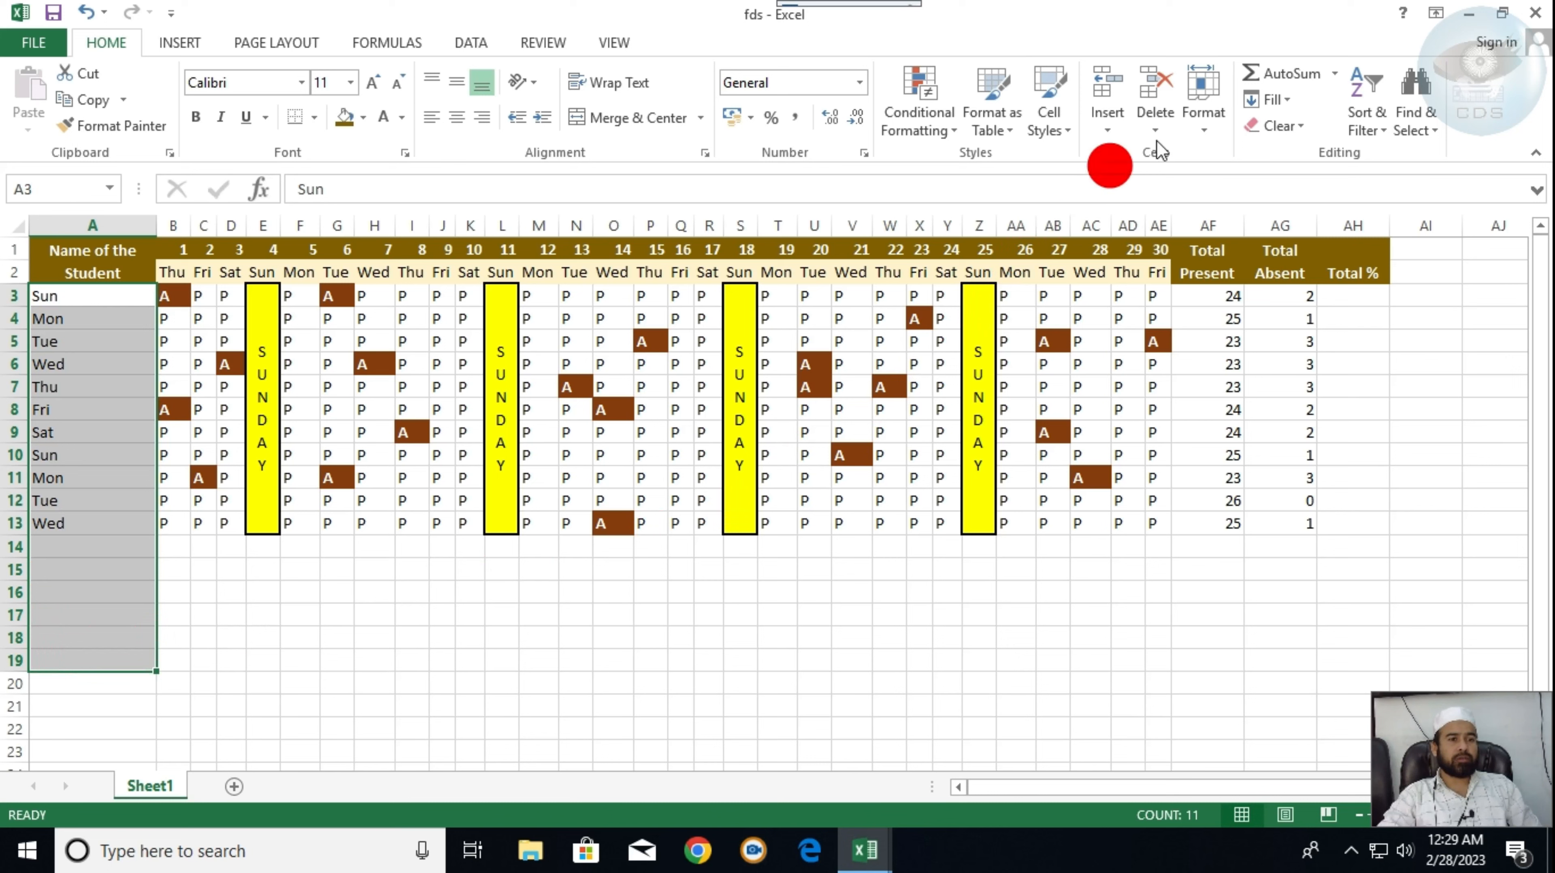
left_click(1284, 73)
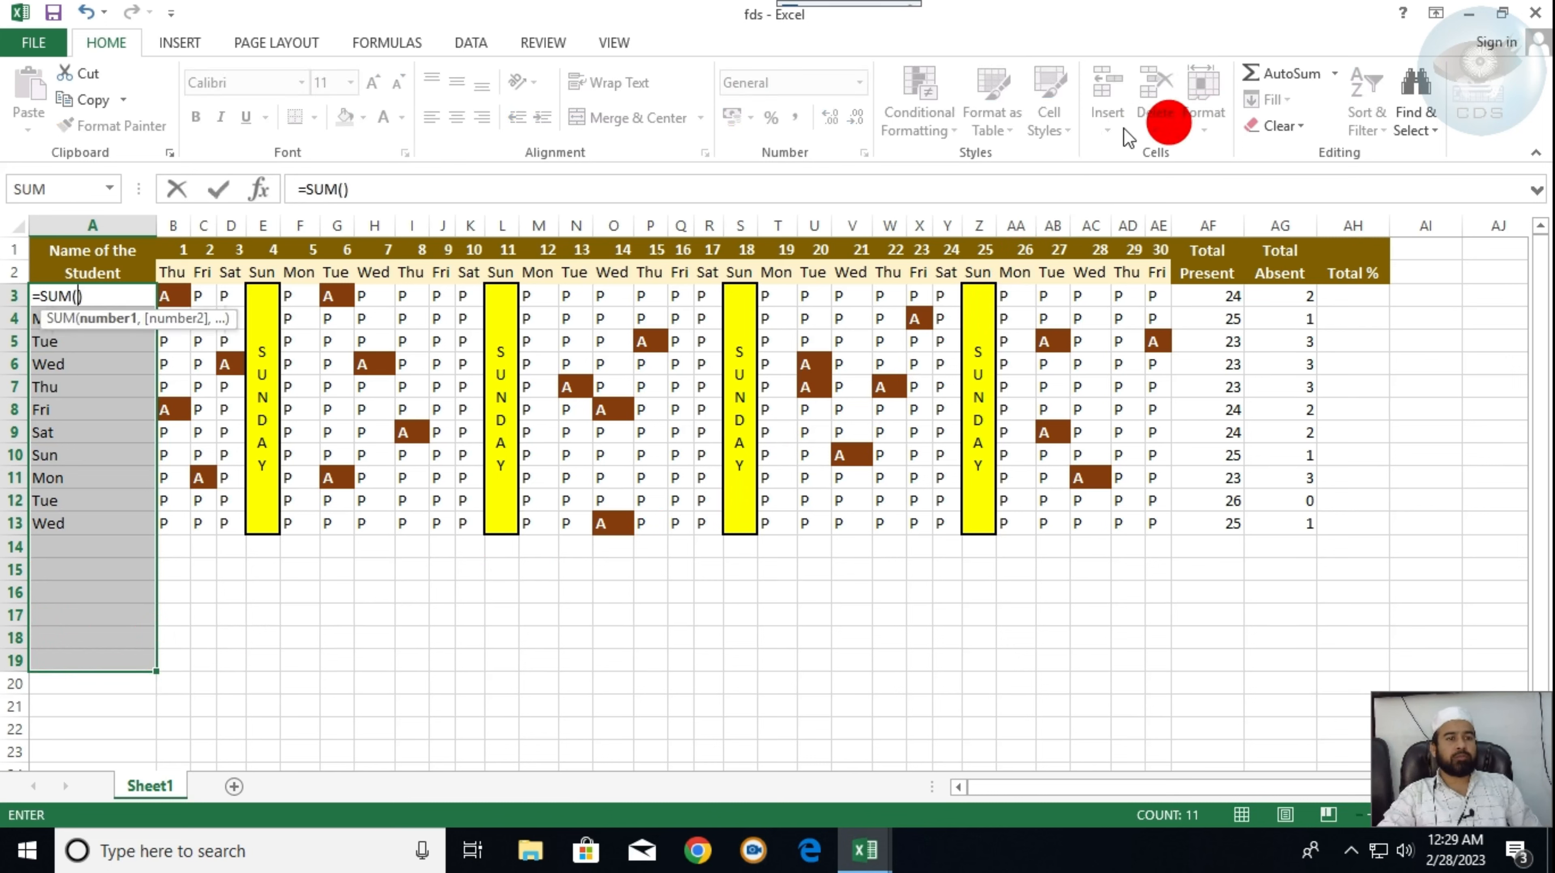
left_click(101, 479)
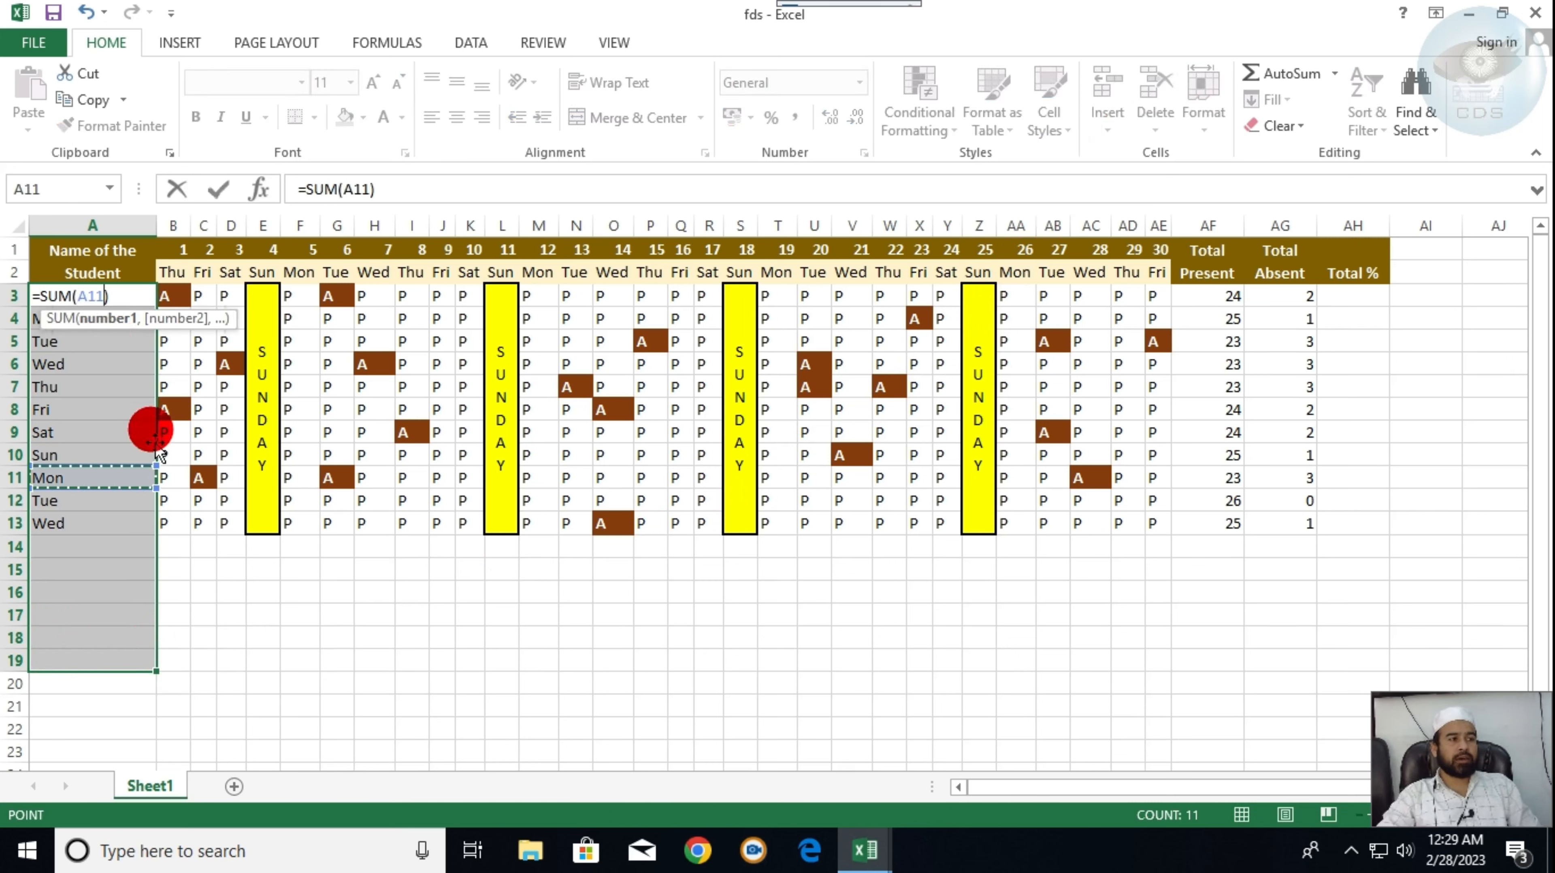
left_click(411, 477)
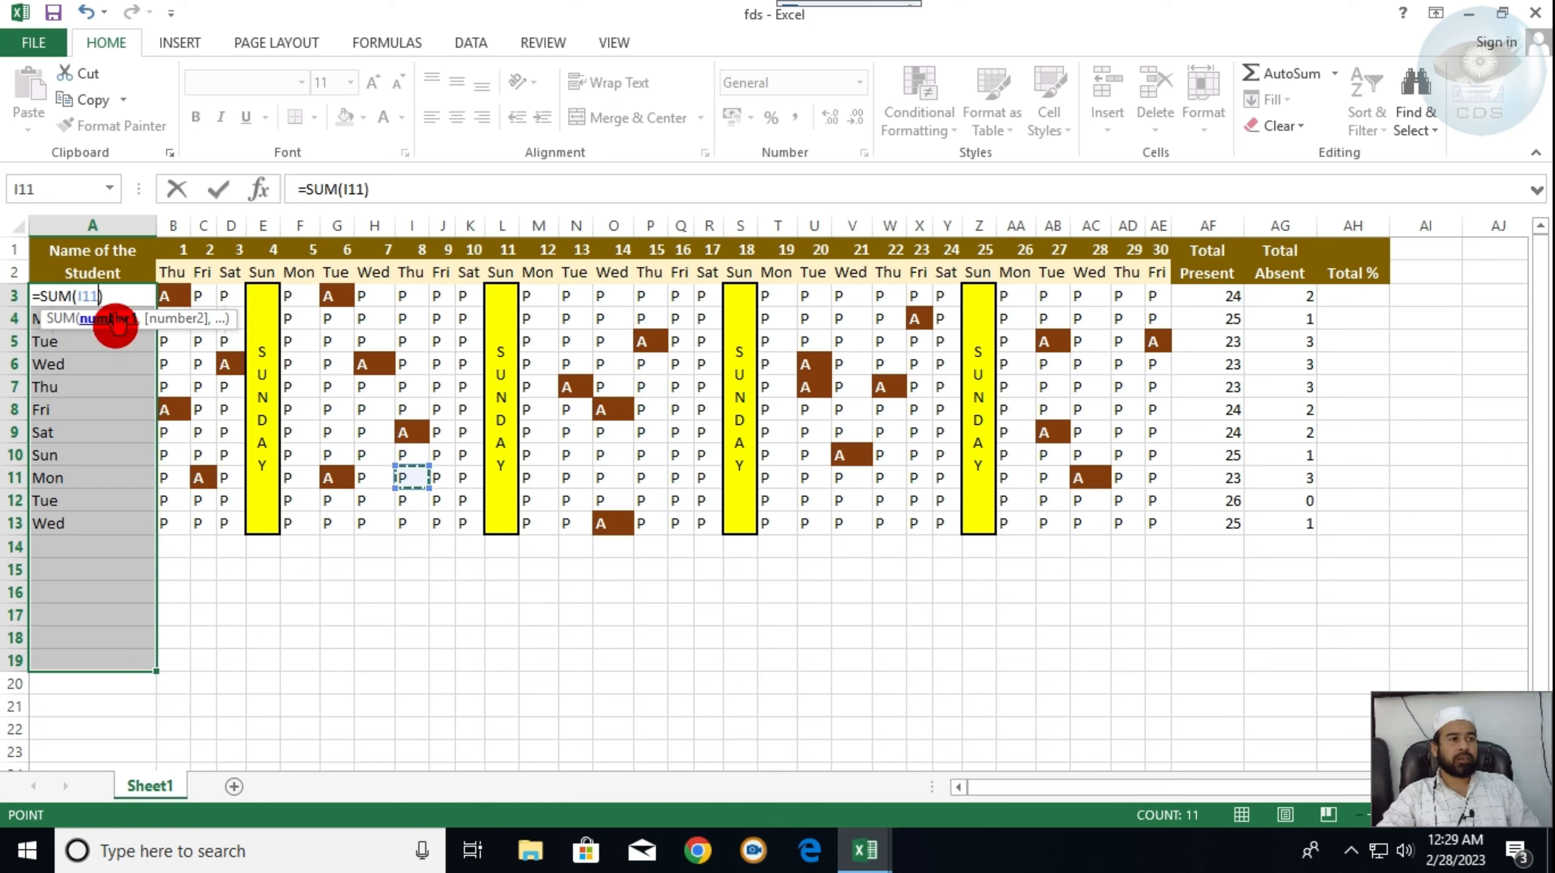
left_click(138, 296)
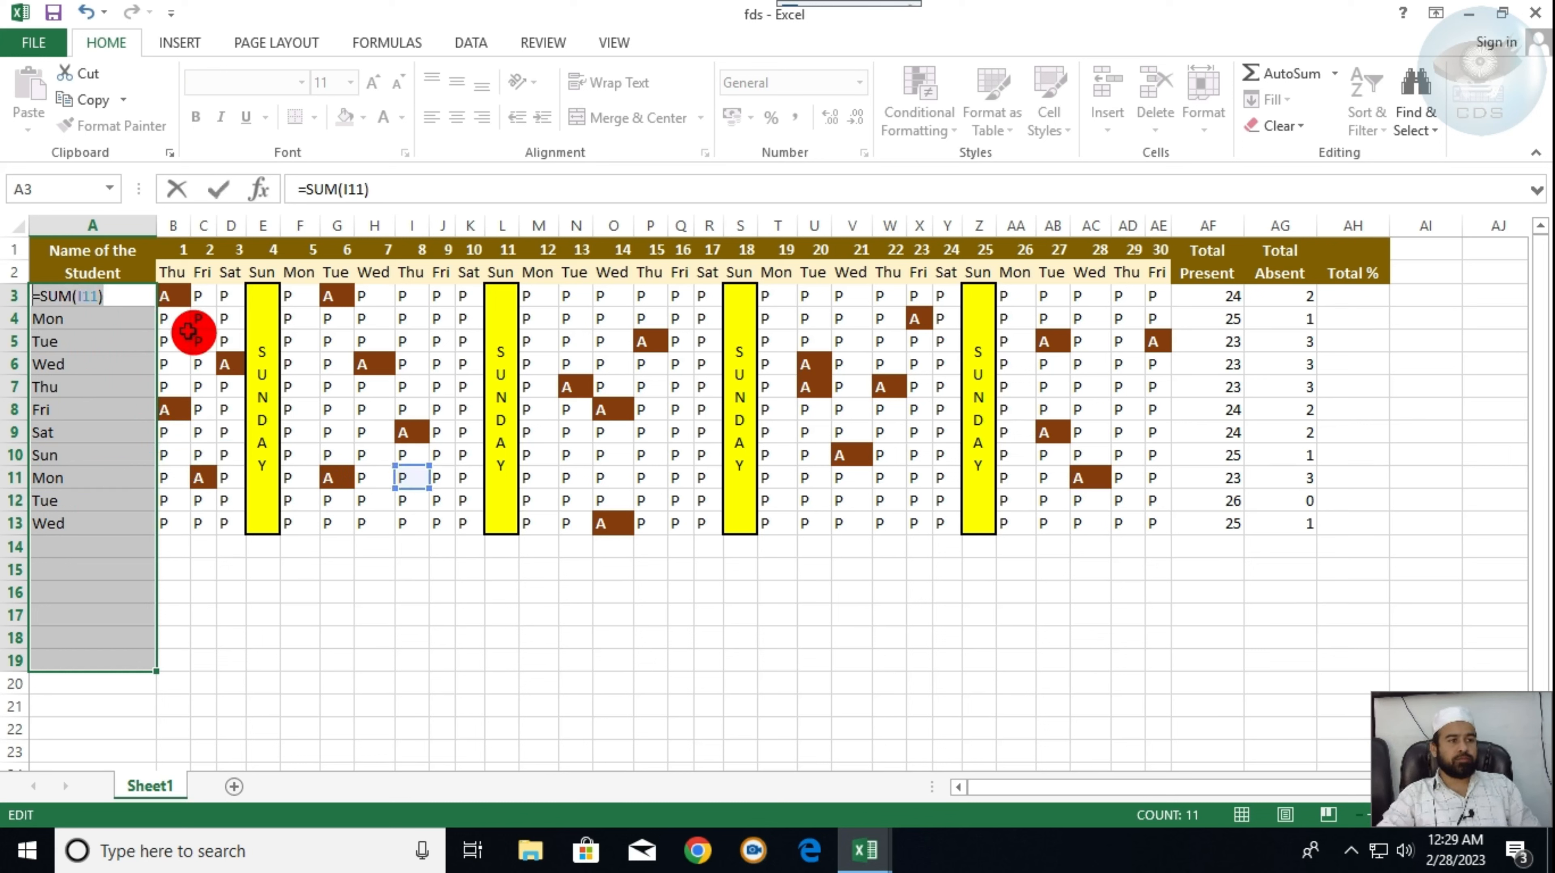
- Replace the unfinished SUM formula in cell A3 with the text sUN
key("BackSpace")
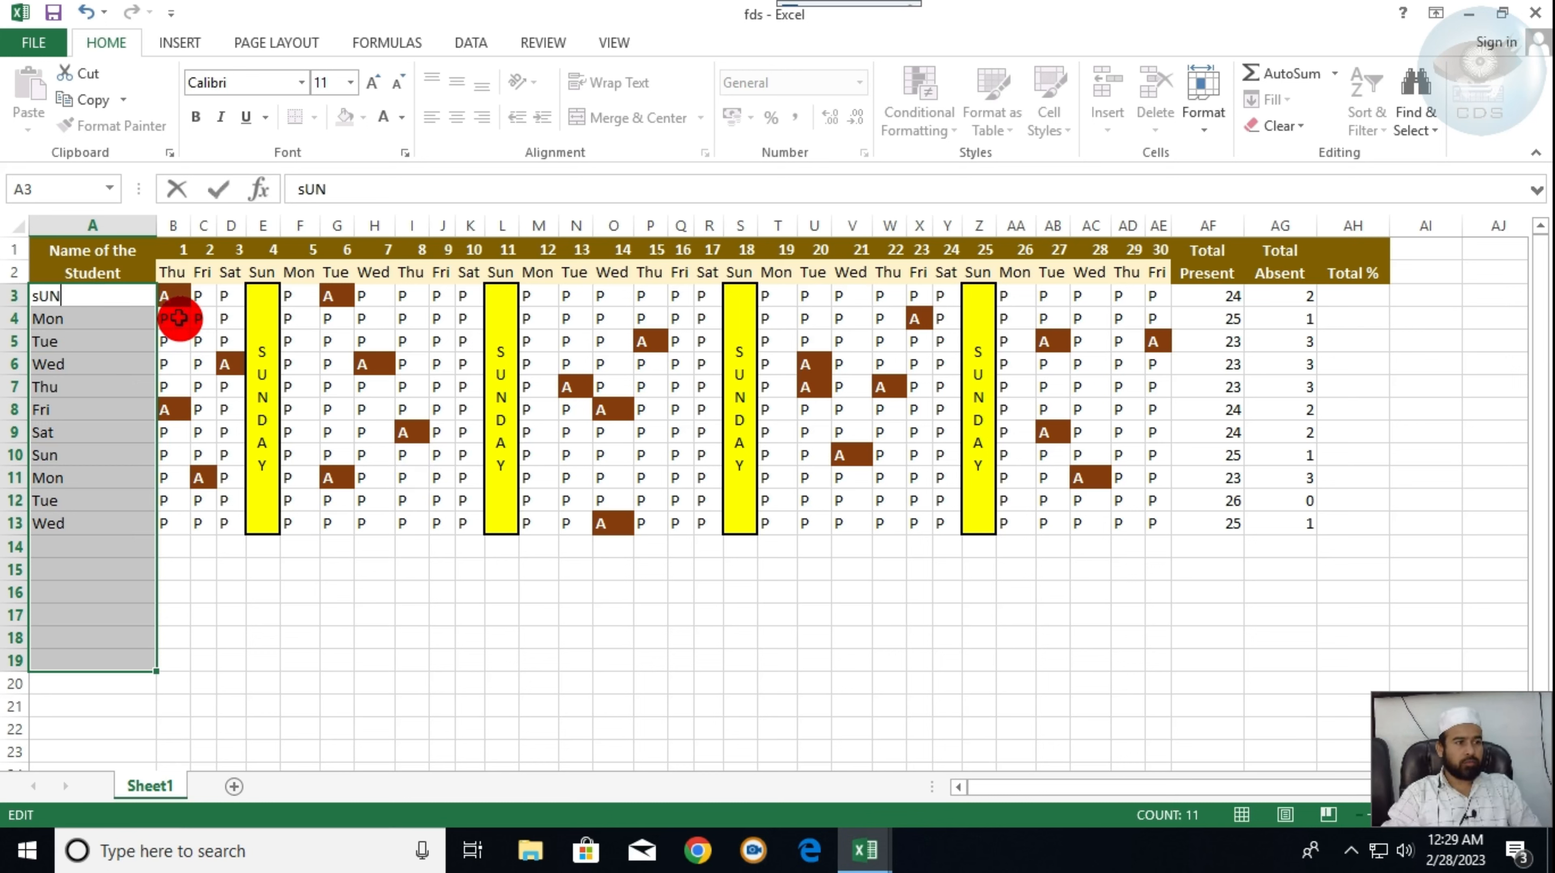
key("Return")
left_click(538, 614)
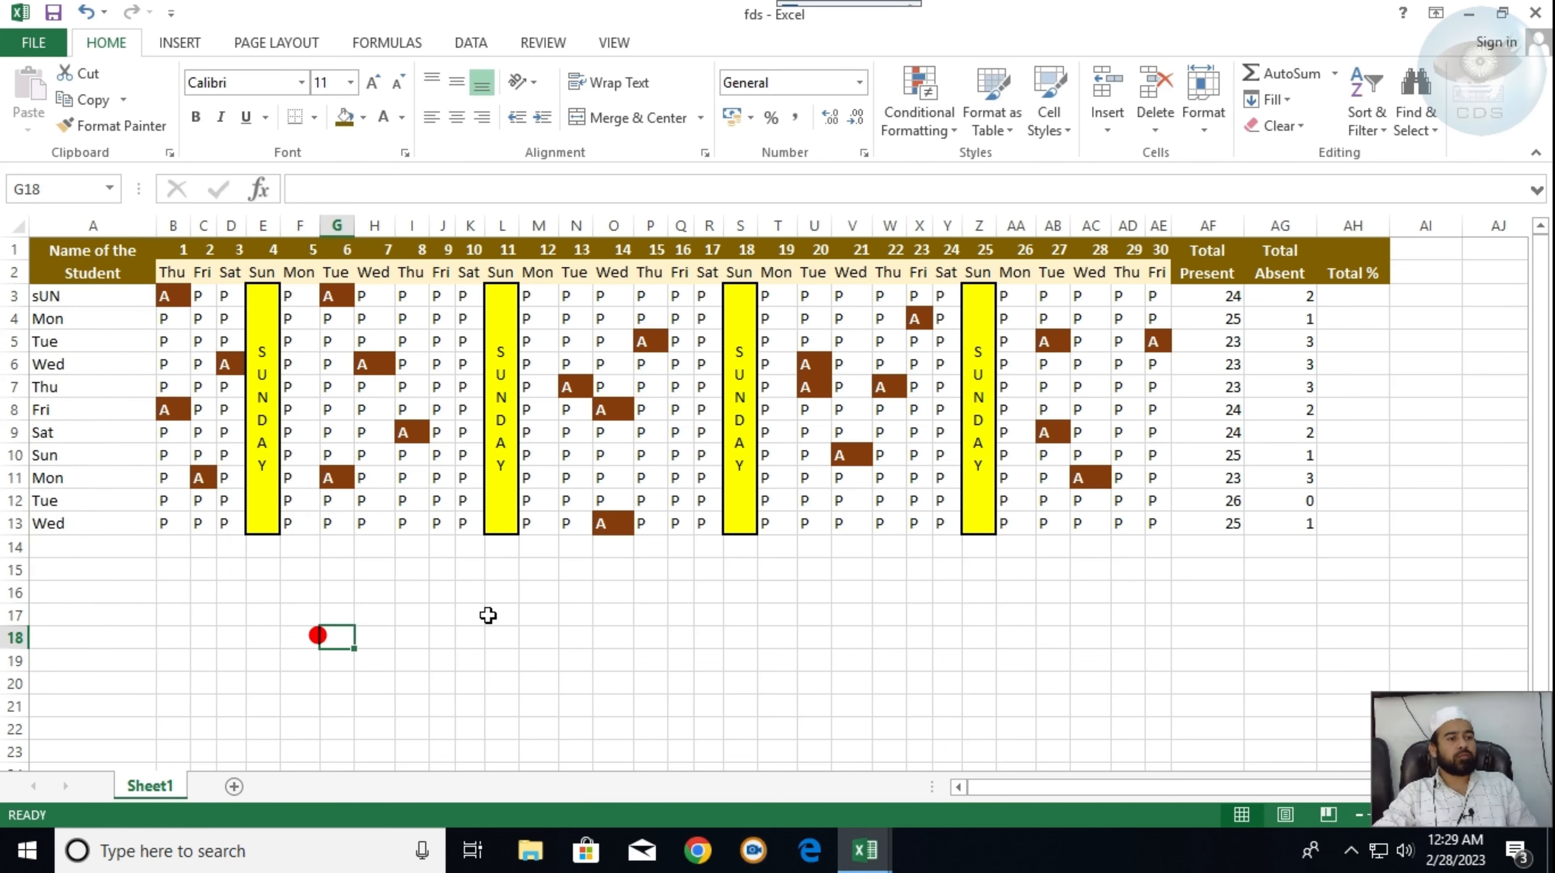
- Try a text-contains highlight rule for sUN on A3:A13 with Green Fill with Dark Green Text, then cancel it
left_click_drag(91, 296, 76, 523)
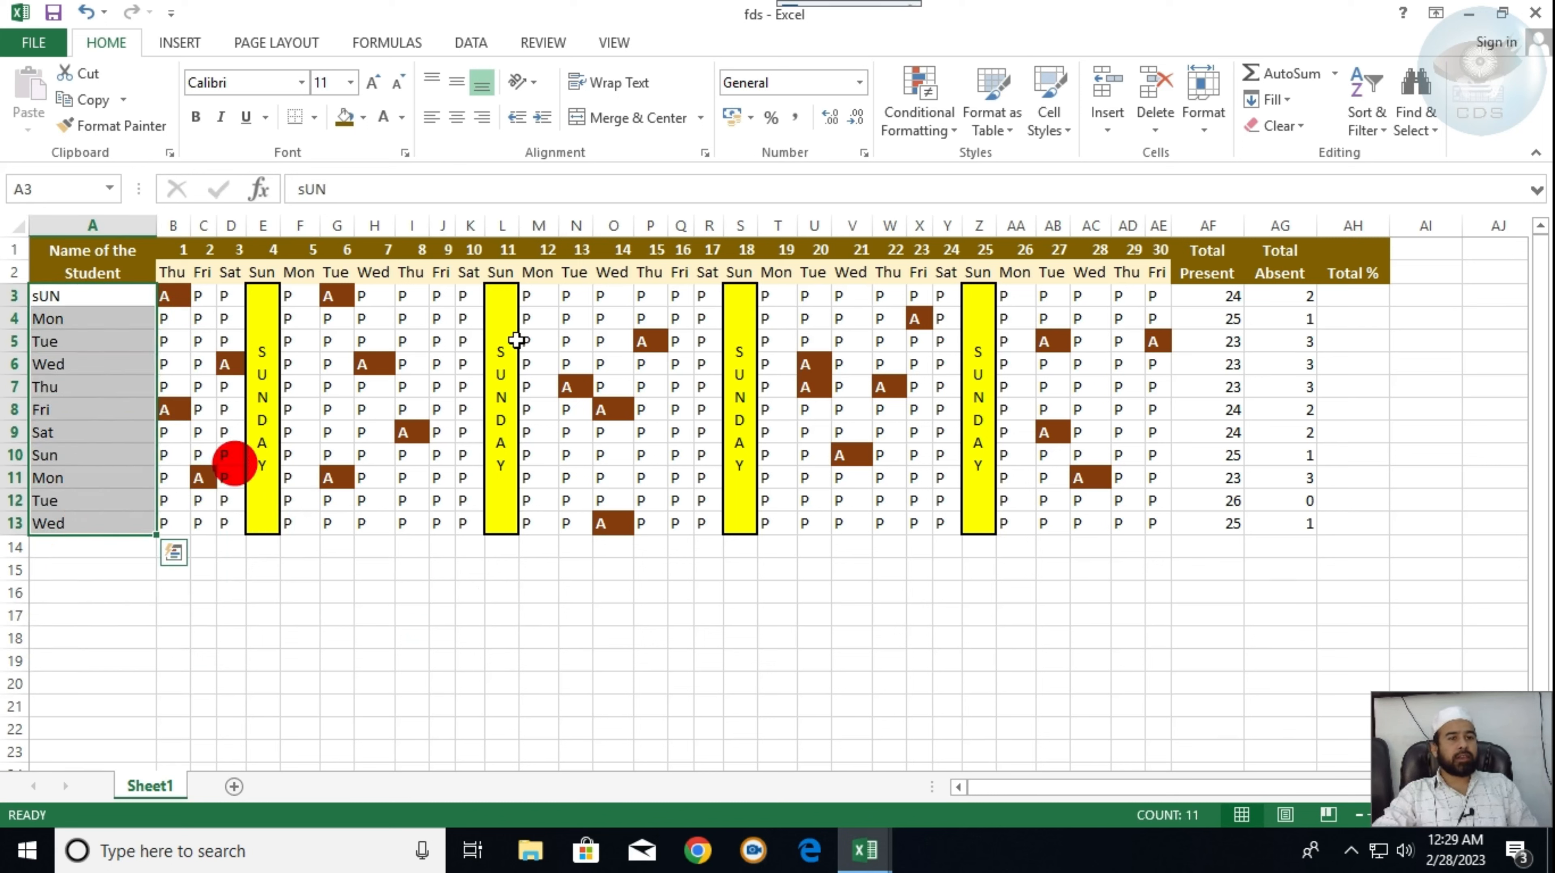
left_click(914, 129)
left_click(940, 170)
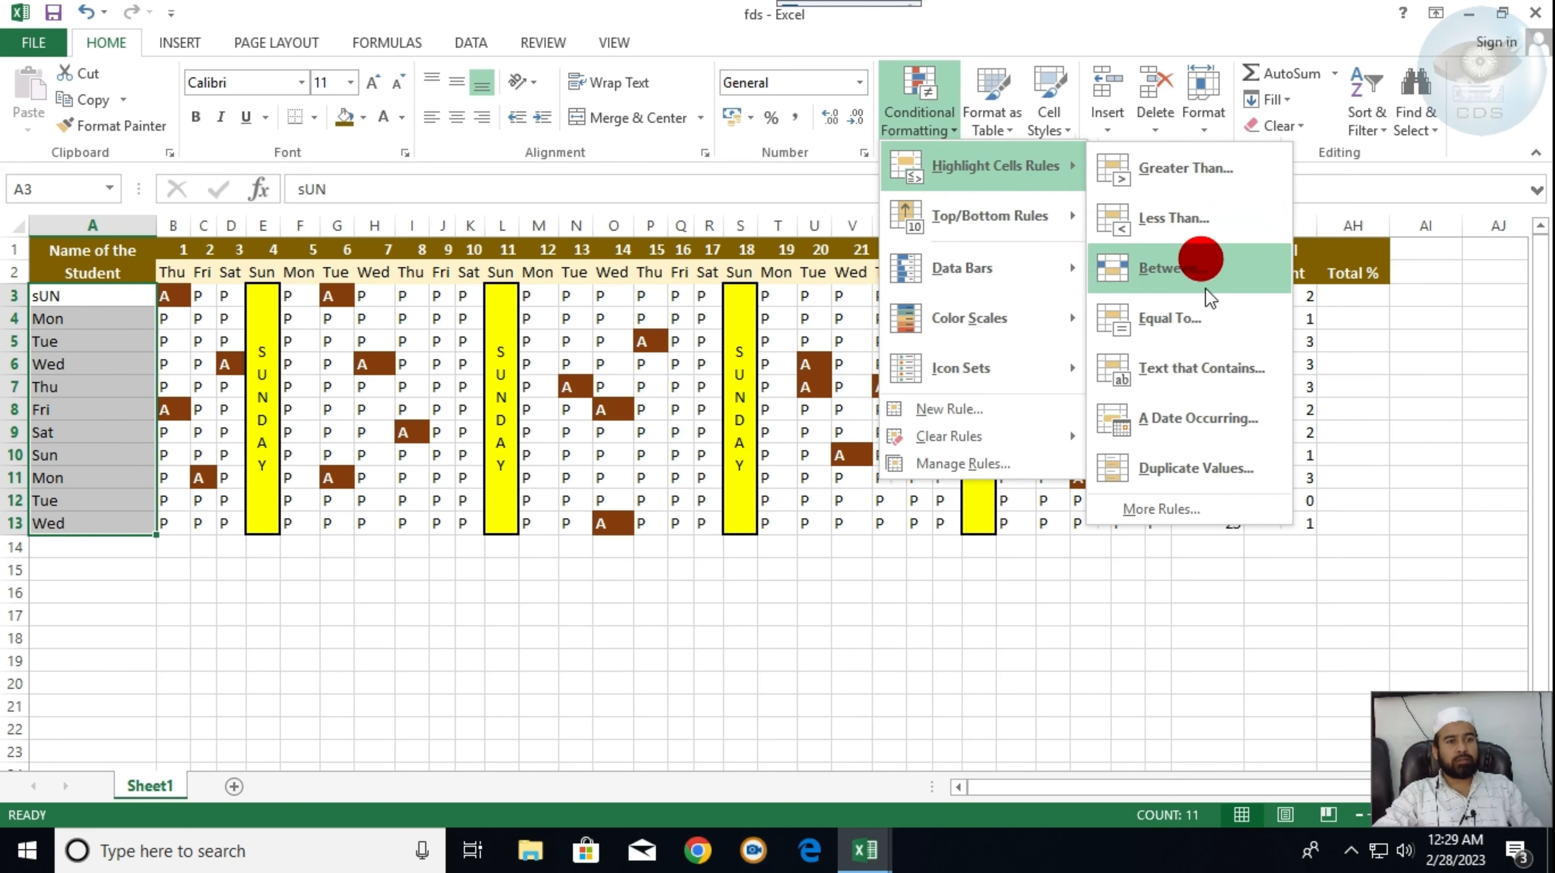
left_click(1184, 369)
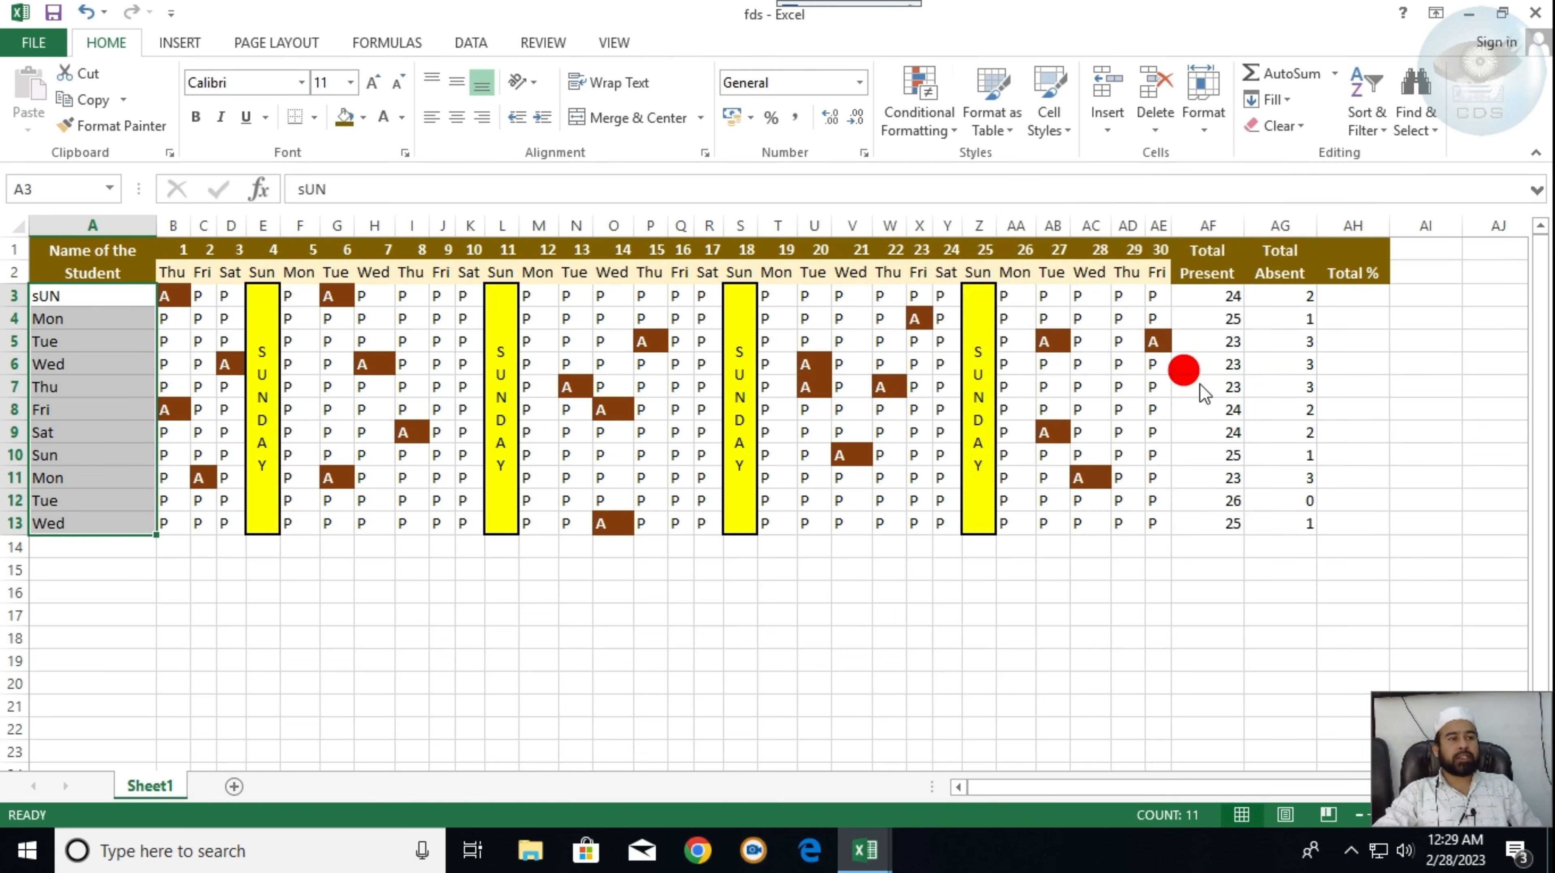
left_click_drag(855, 448, 659, 434)
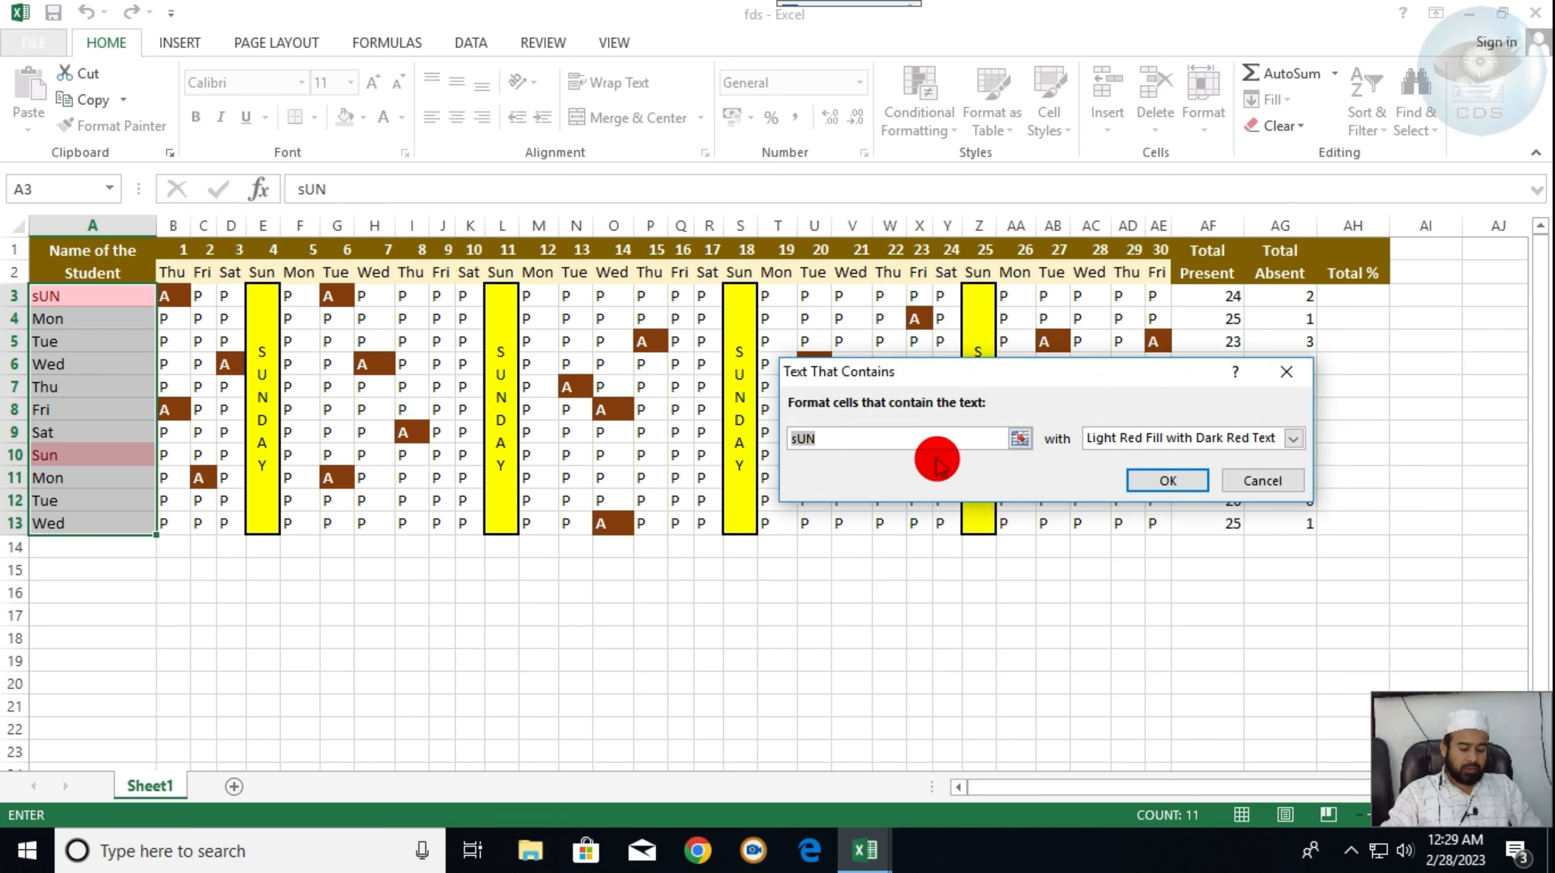
type("k")
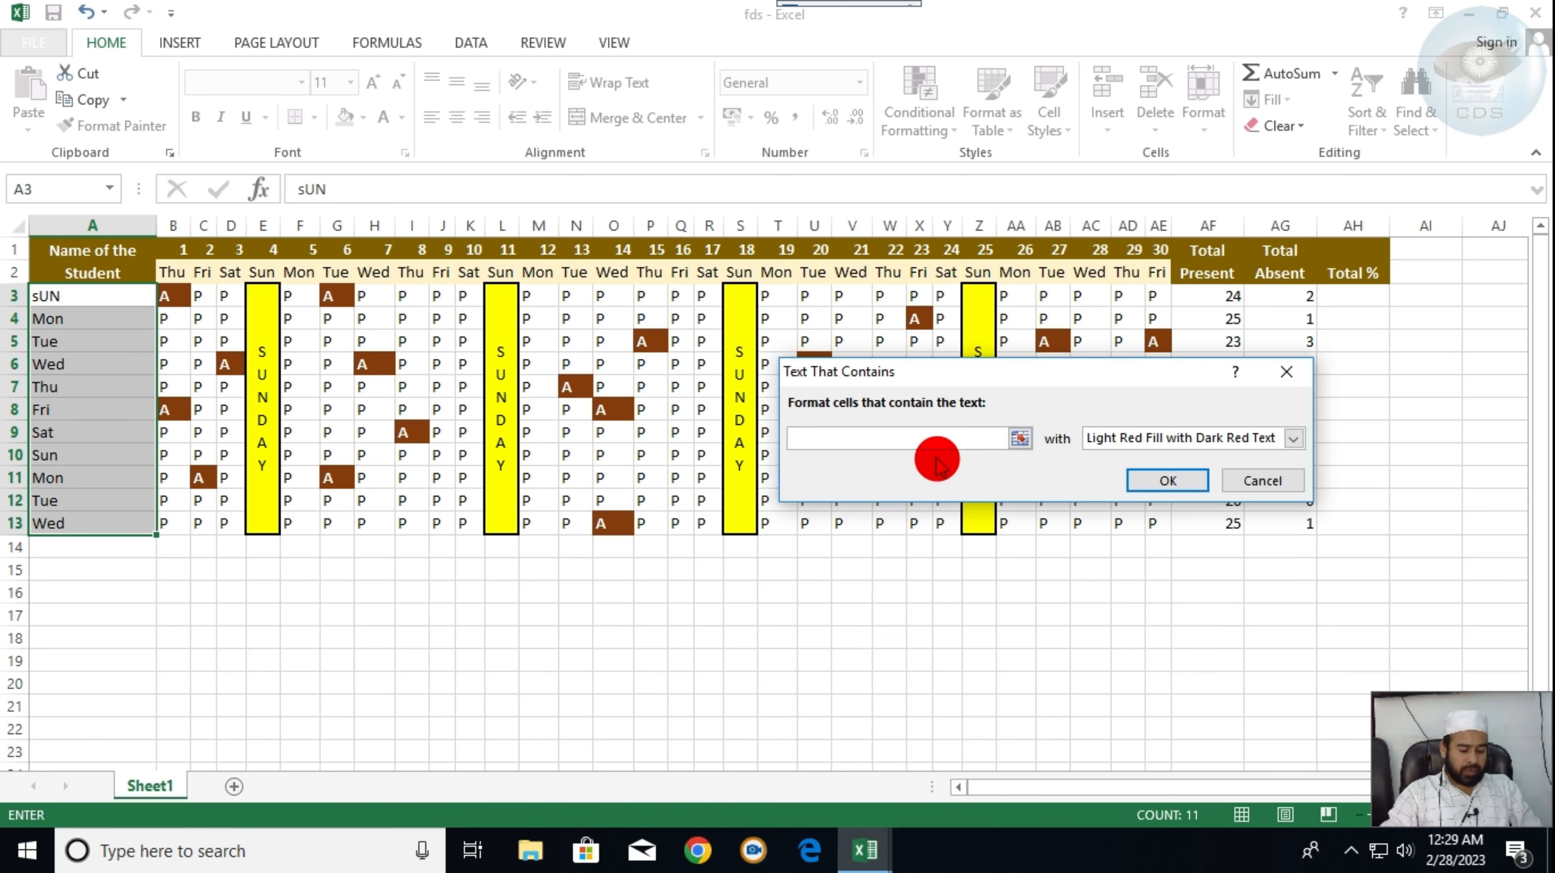
type("sUN")
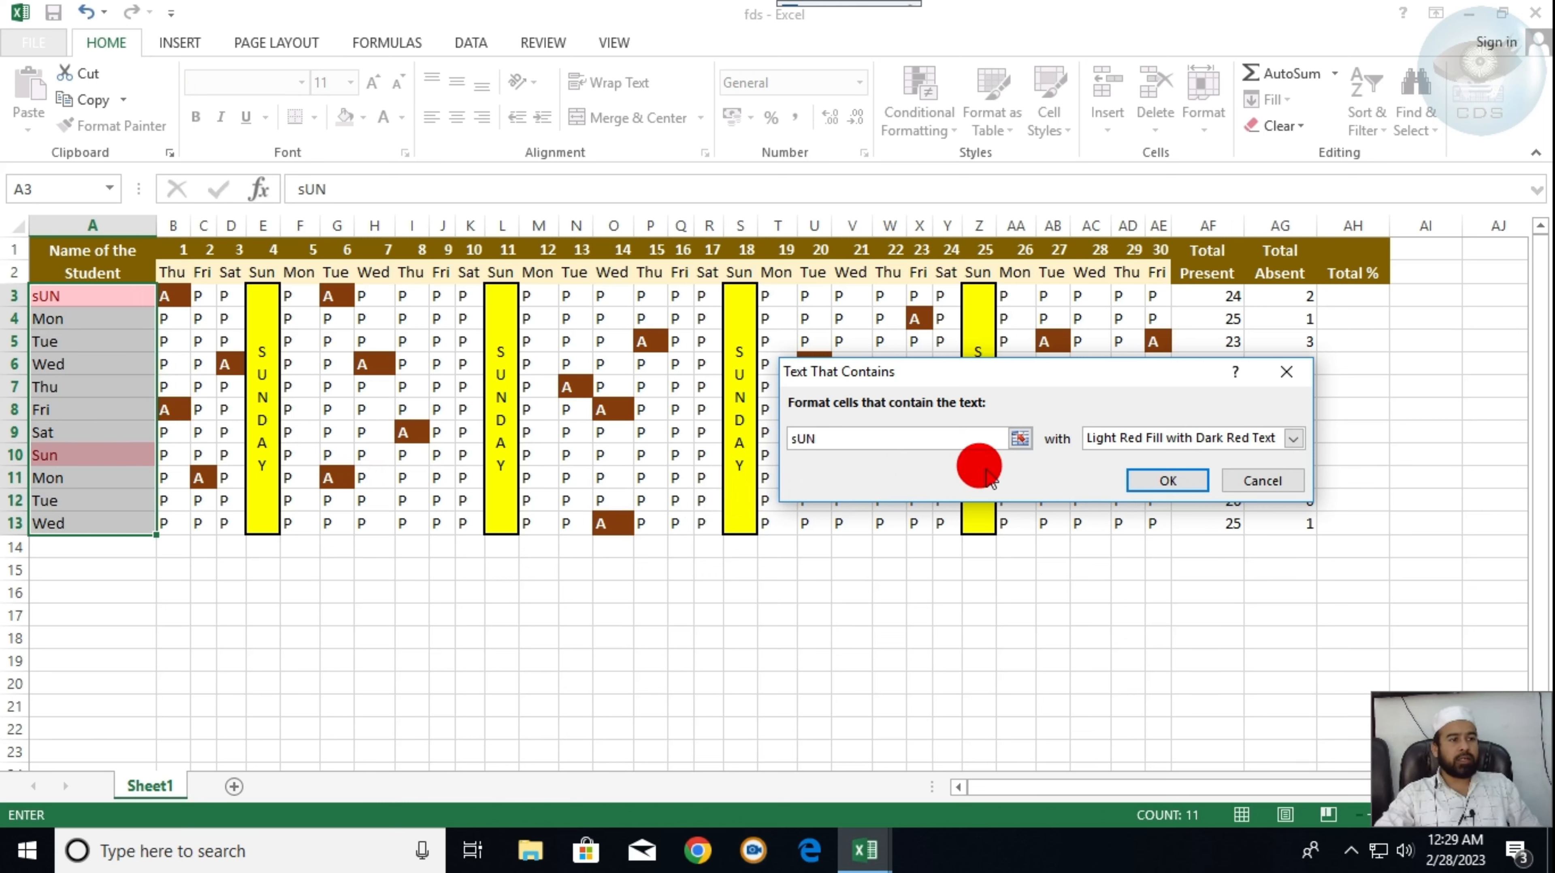
left_click(1264, 438)
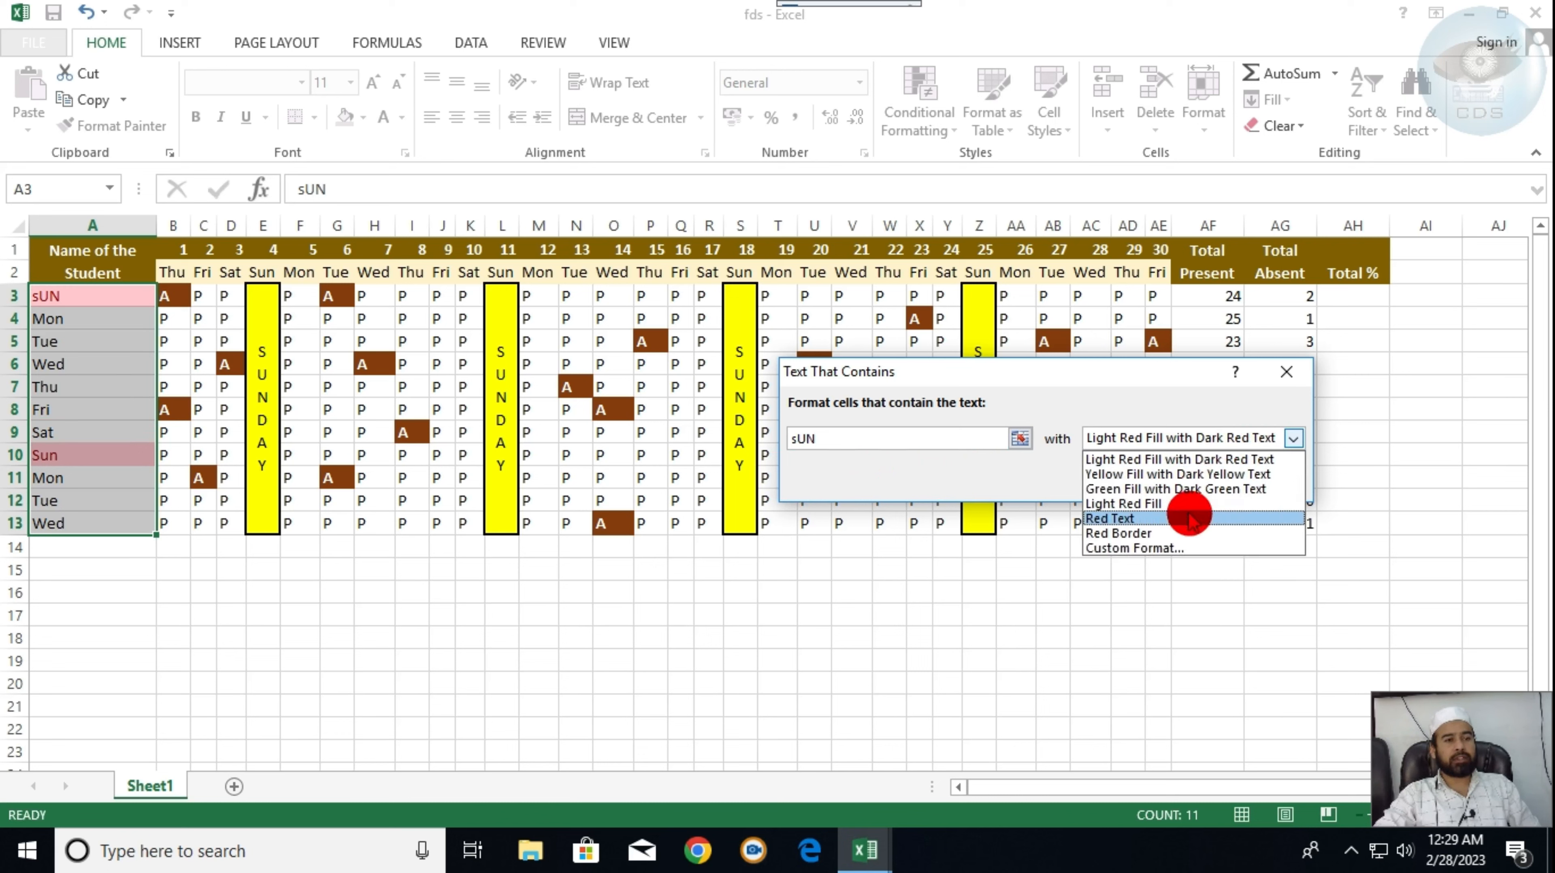
left_click(1189, 489)
left_click(1197, 437)
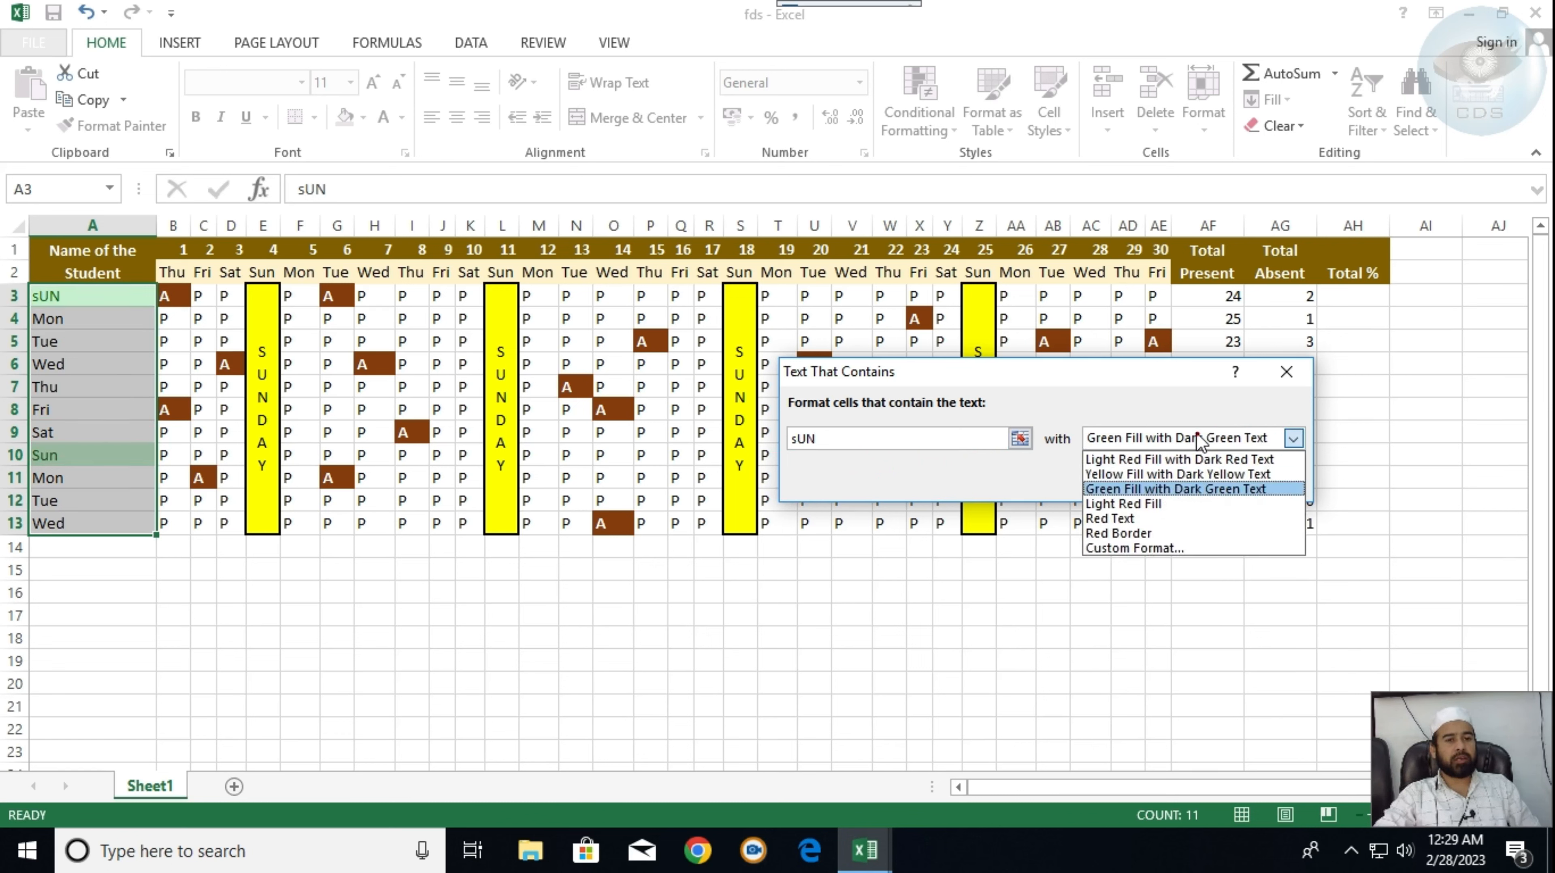
left_click(1255, 438)
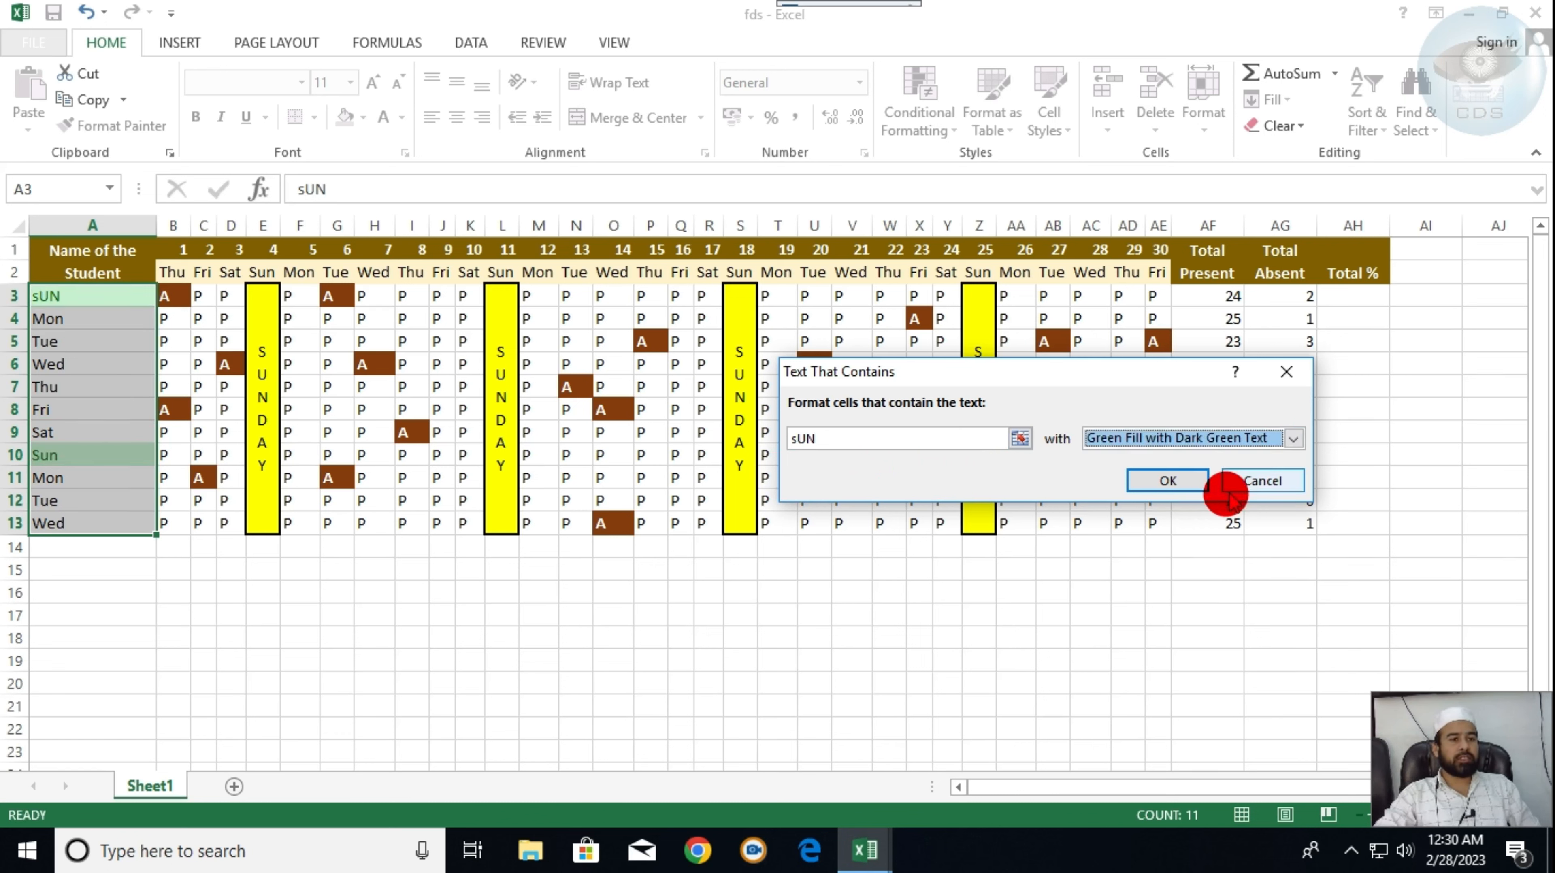
left_click(1260, 480)
left_click(666, 700)
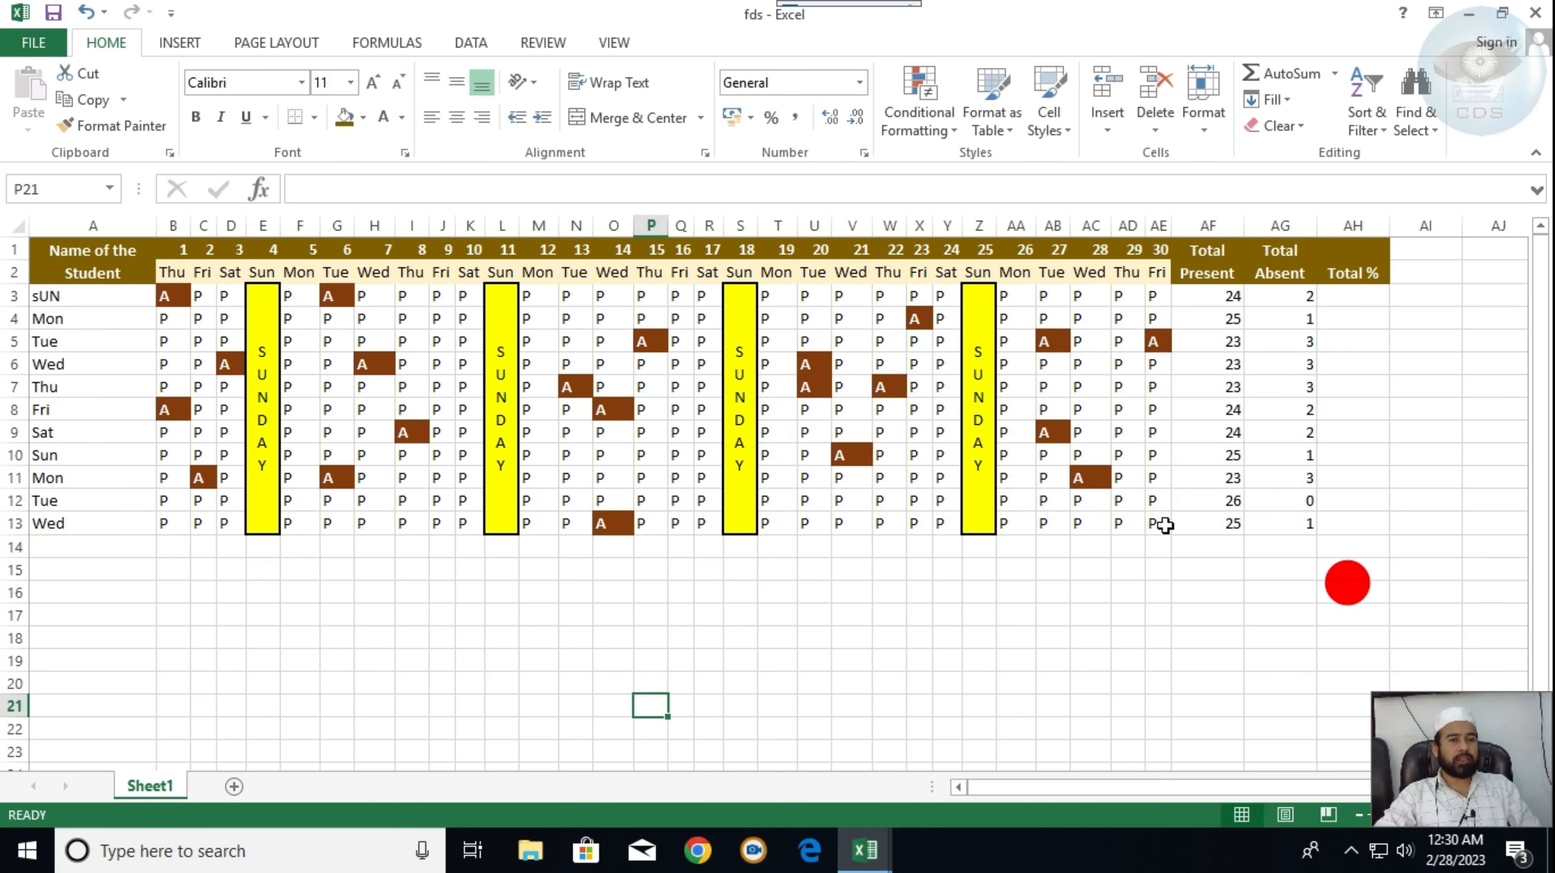
- Enter the first student's name in cell A3
left_click(1350, 296)
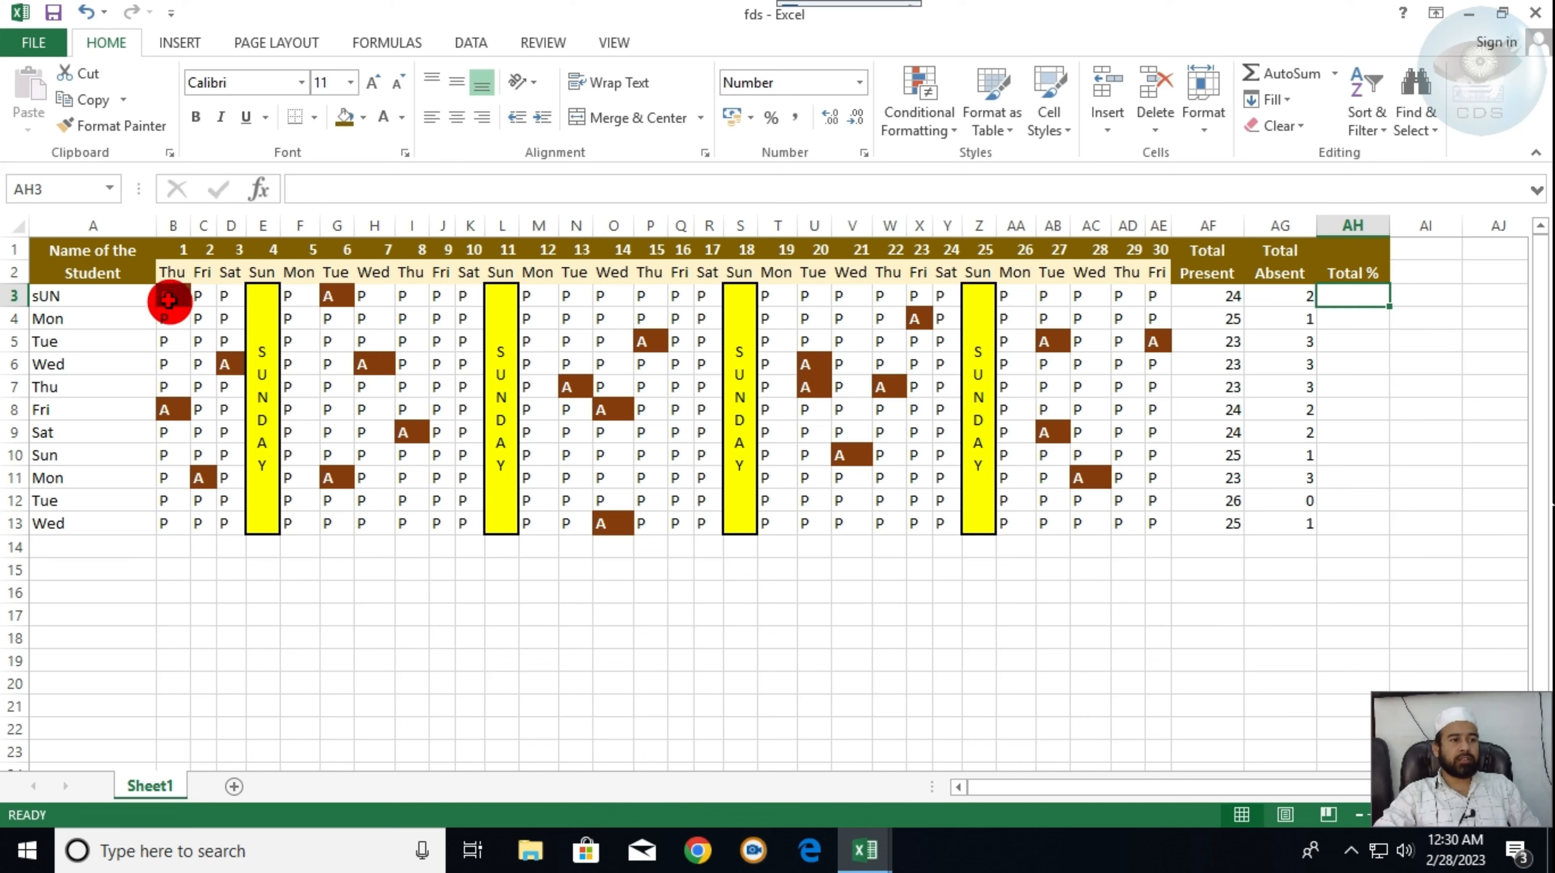
left_click(46, 300)
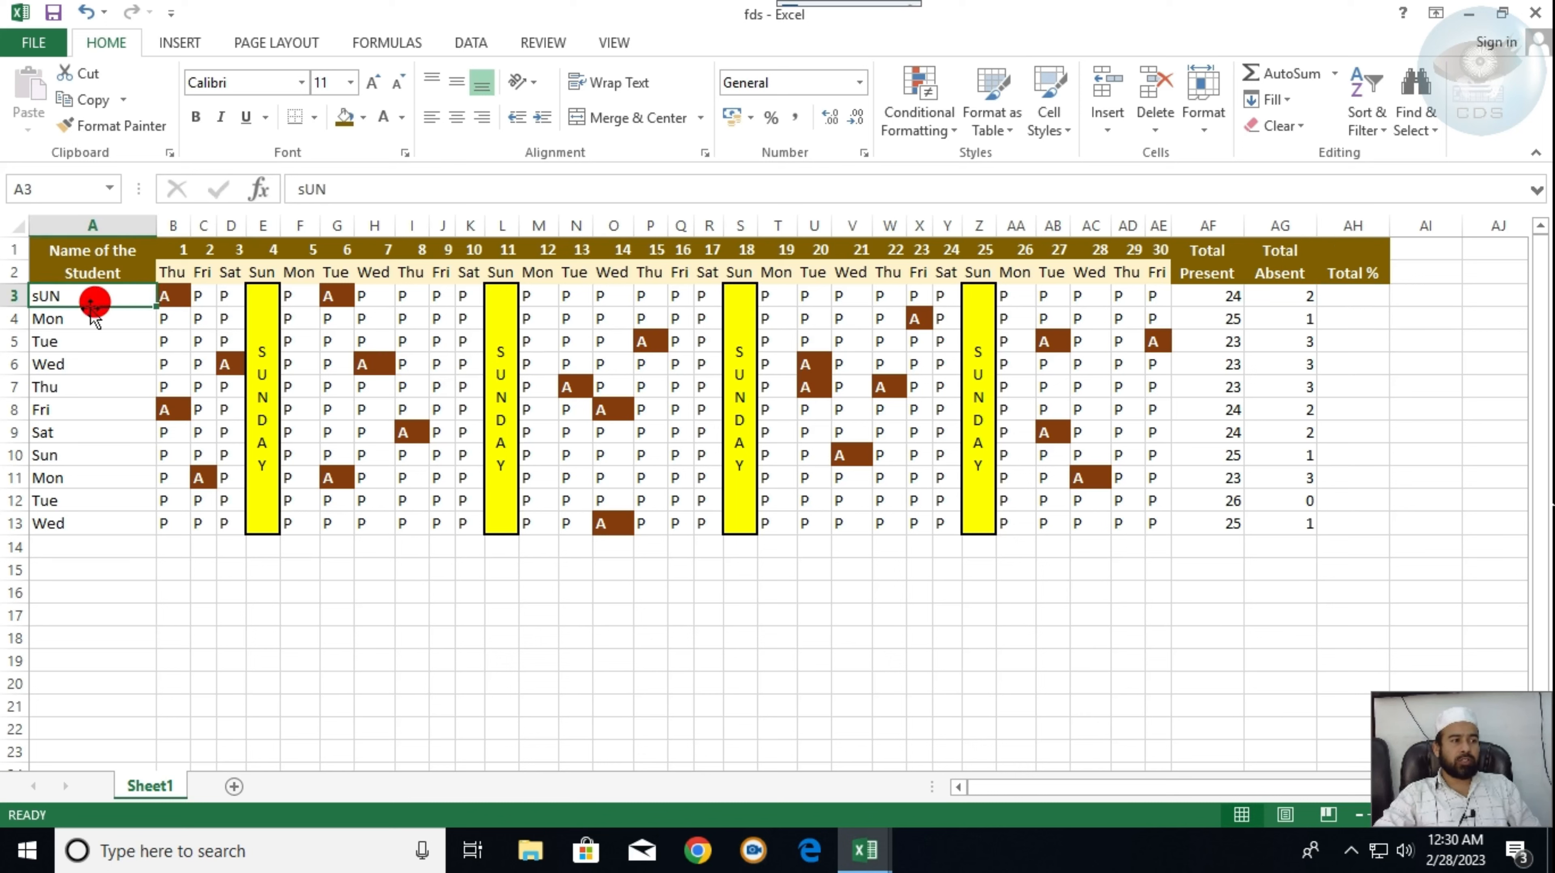
type("fAIZ")
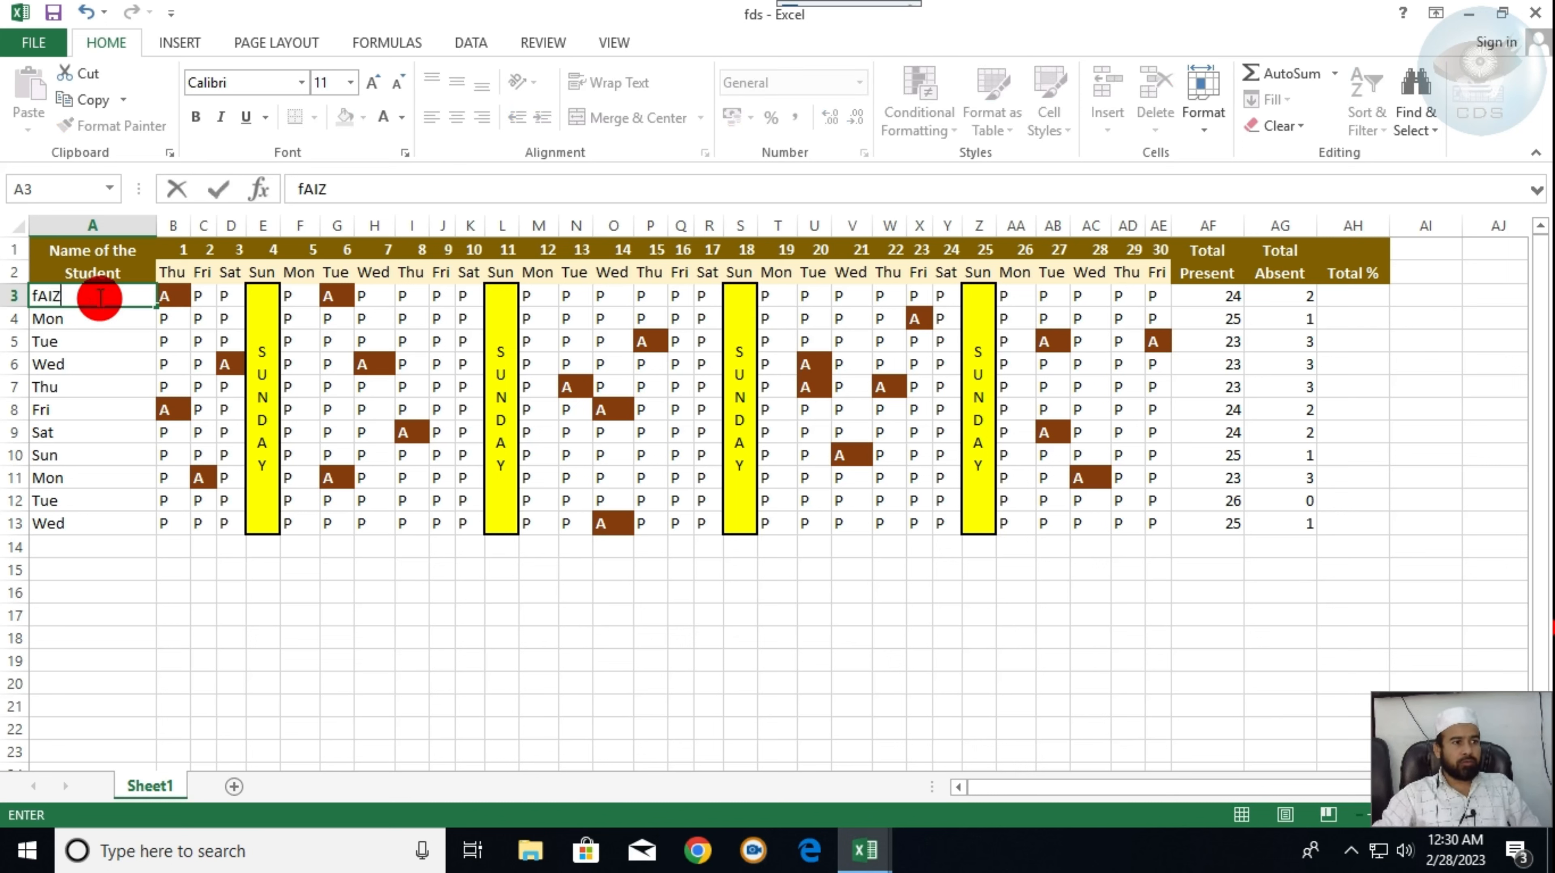
key("Return")
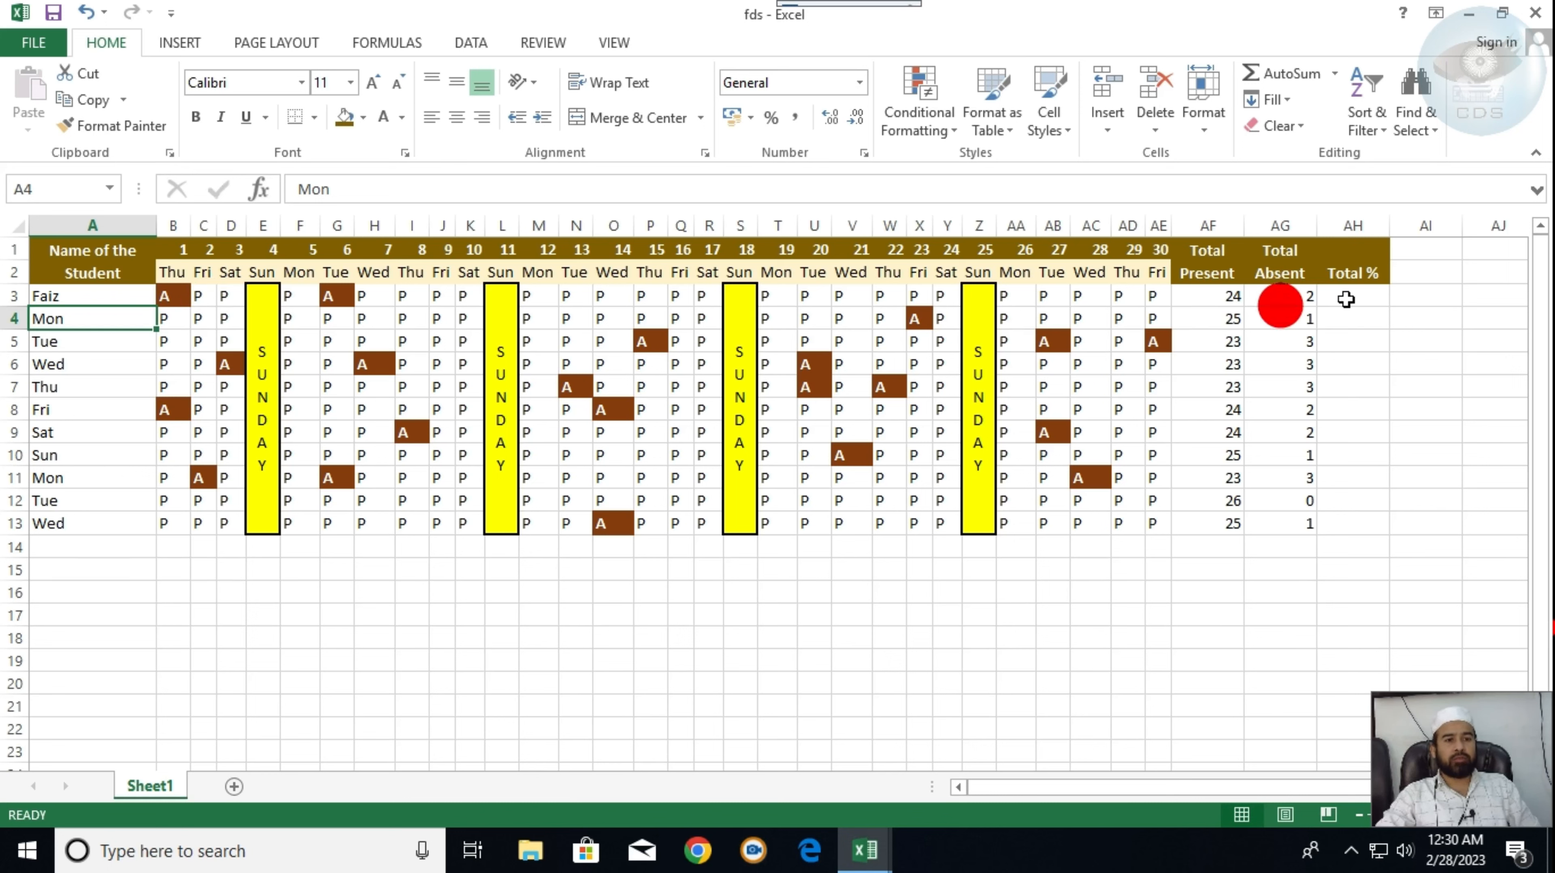
- Calculate the first student's attendance percentage in AH3 with the formula =AF3/26*100
left_click(1374, 303)
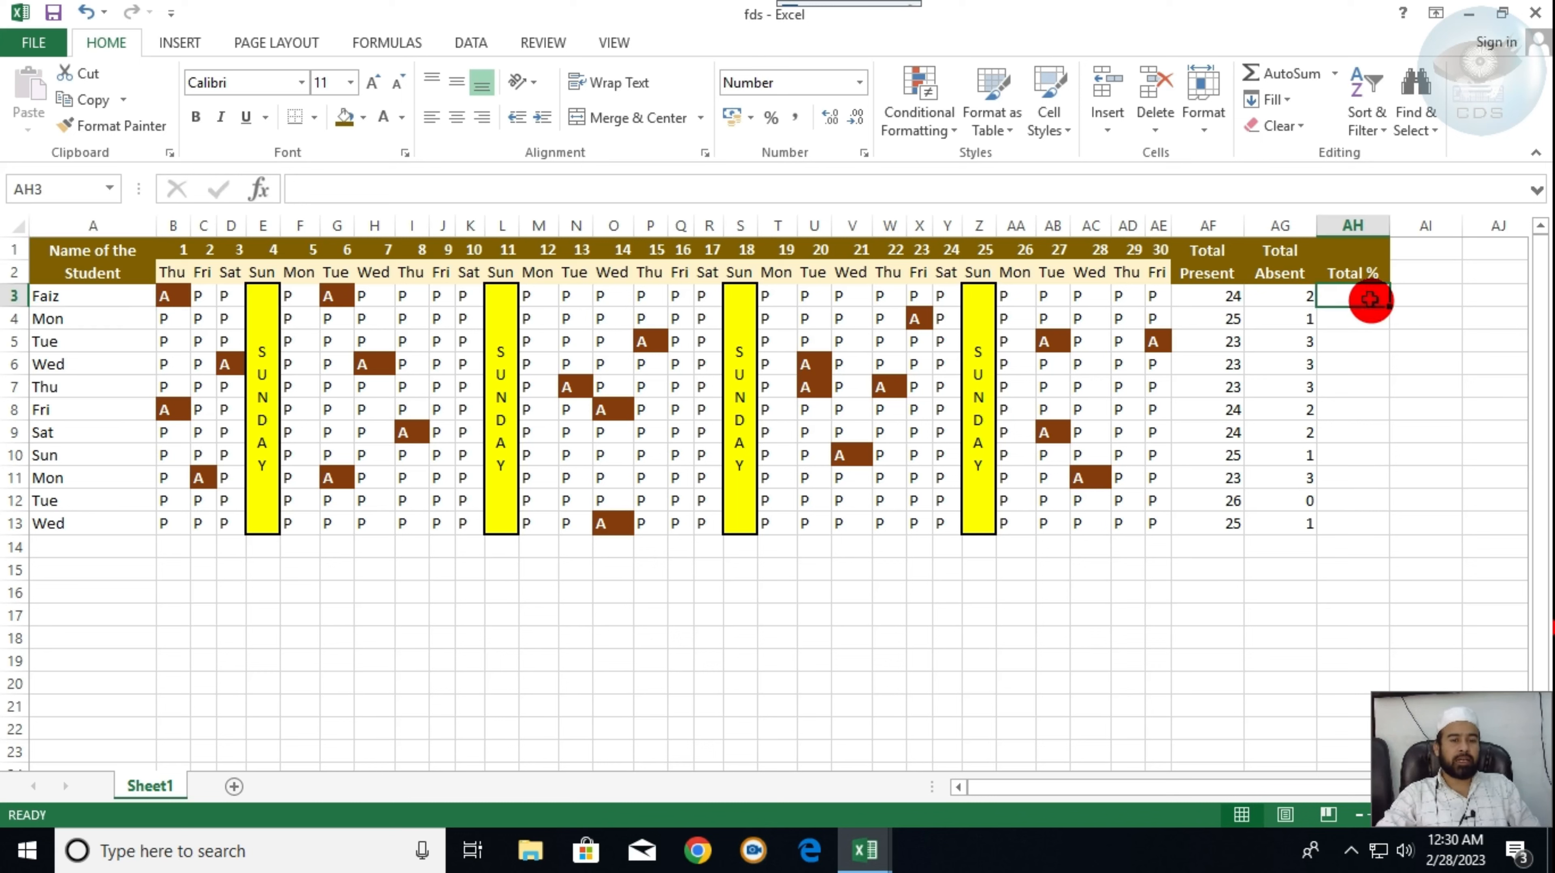
type("=")
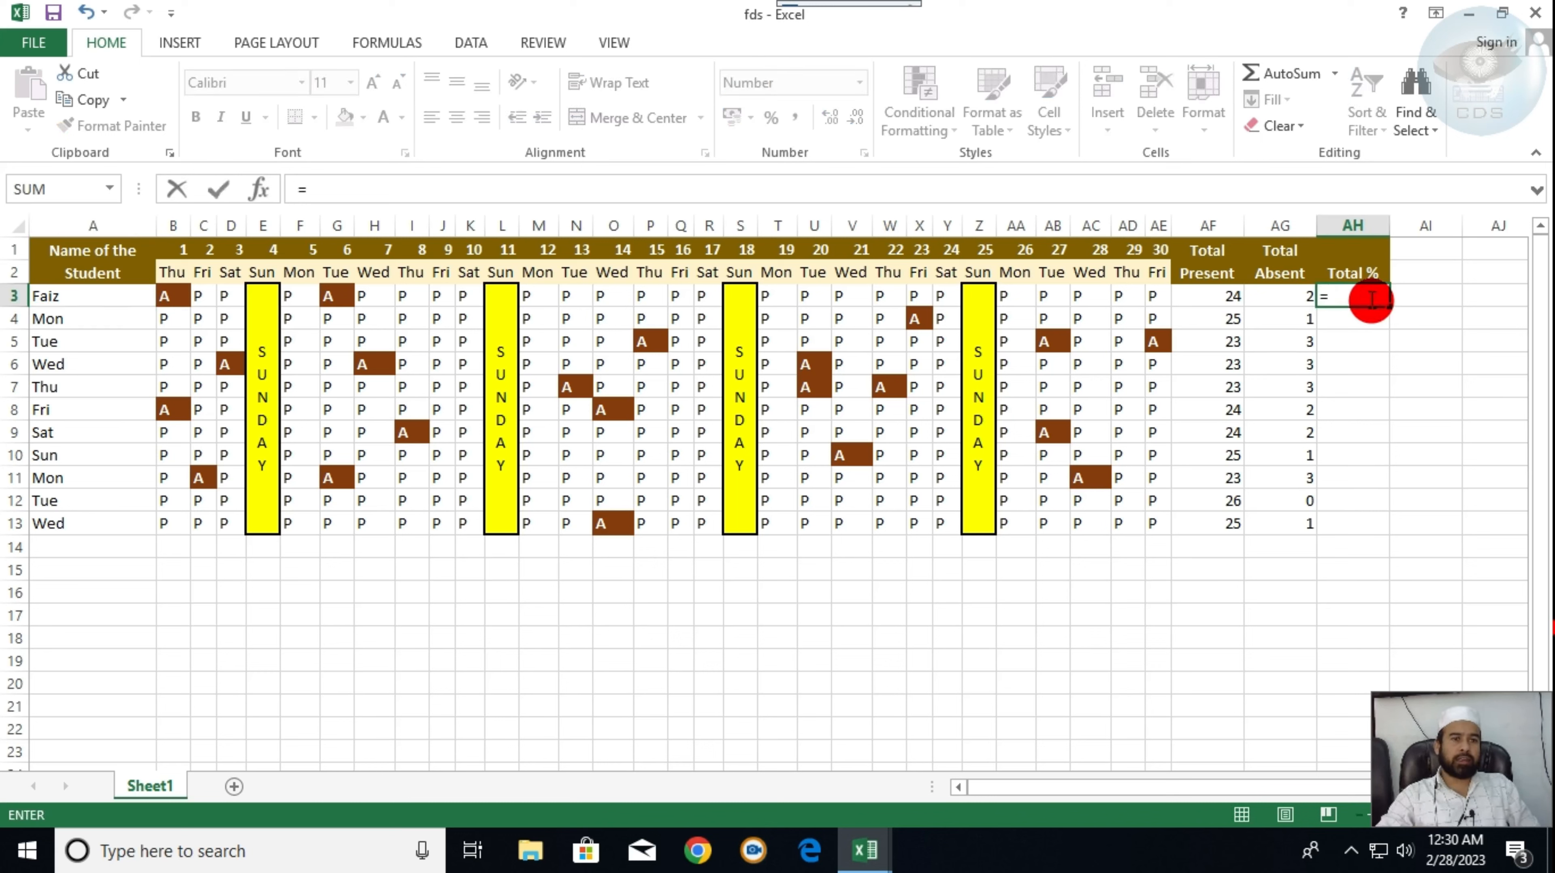
left_click(1226, 297)
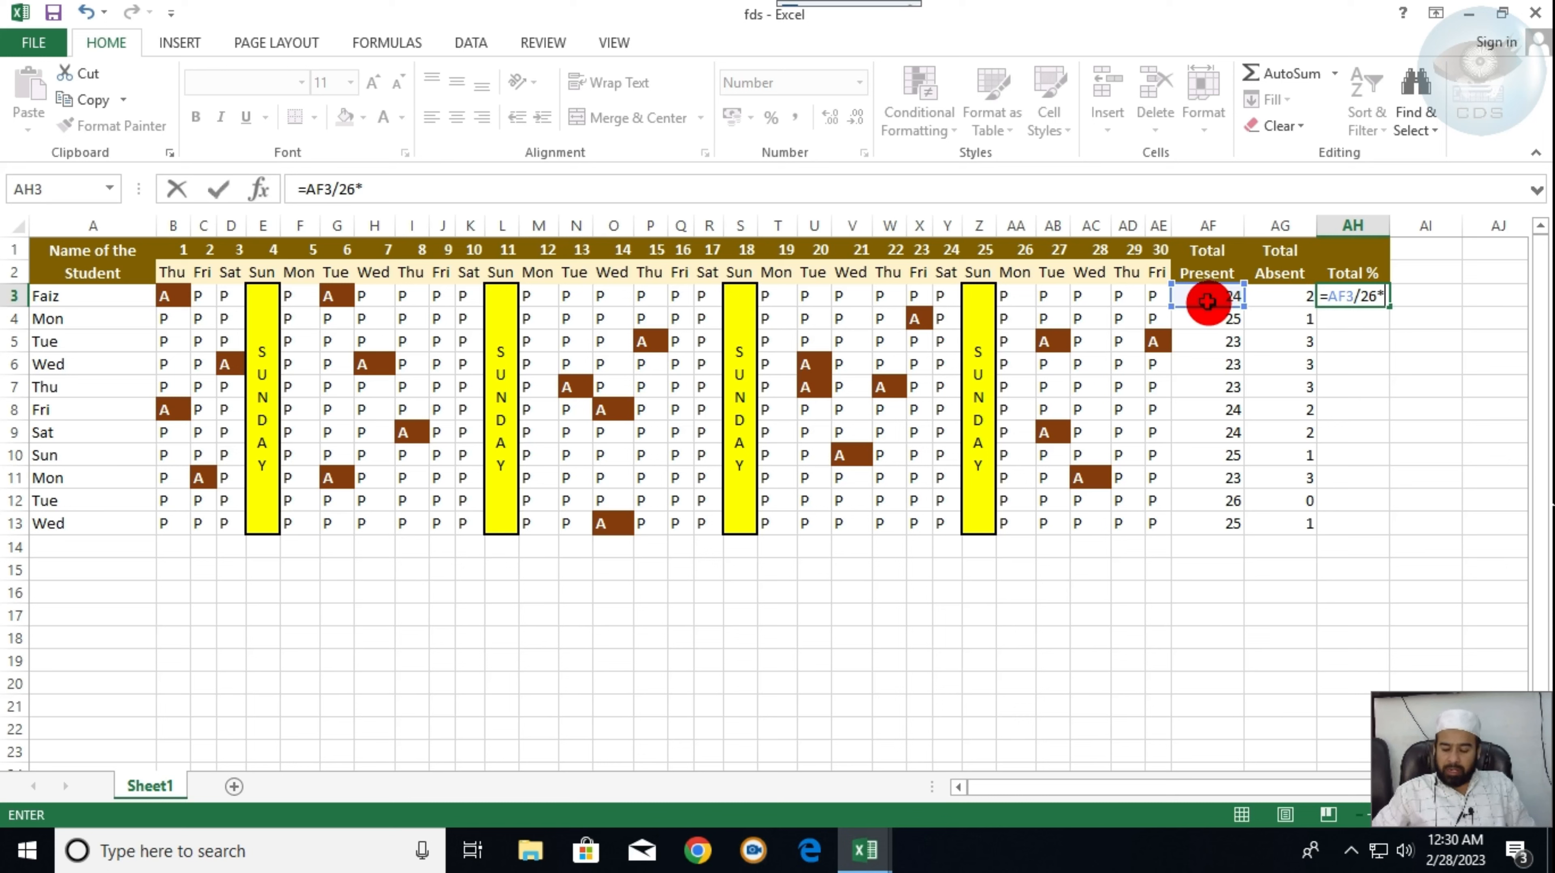
key("Return")
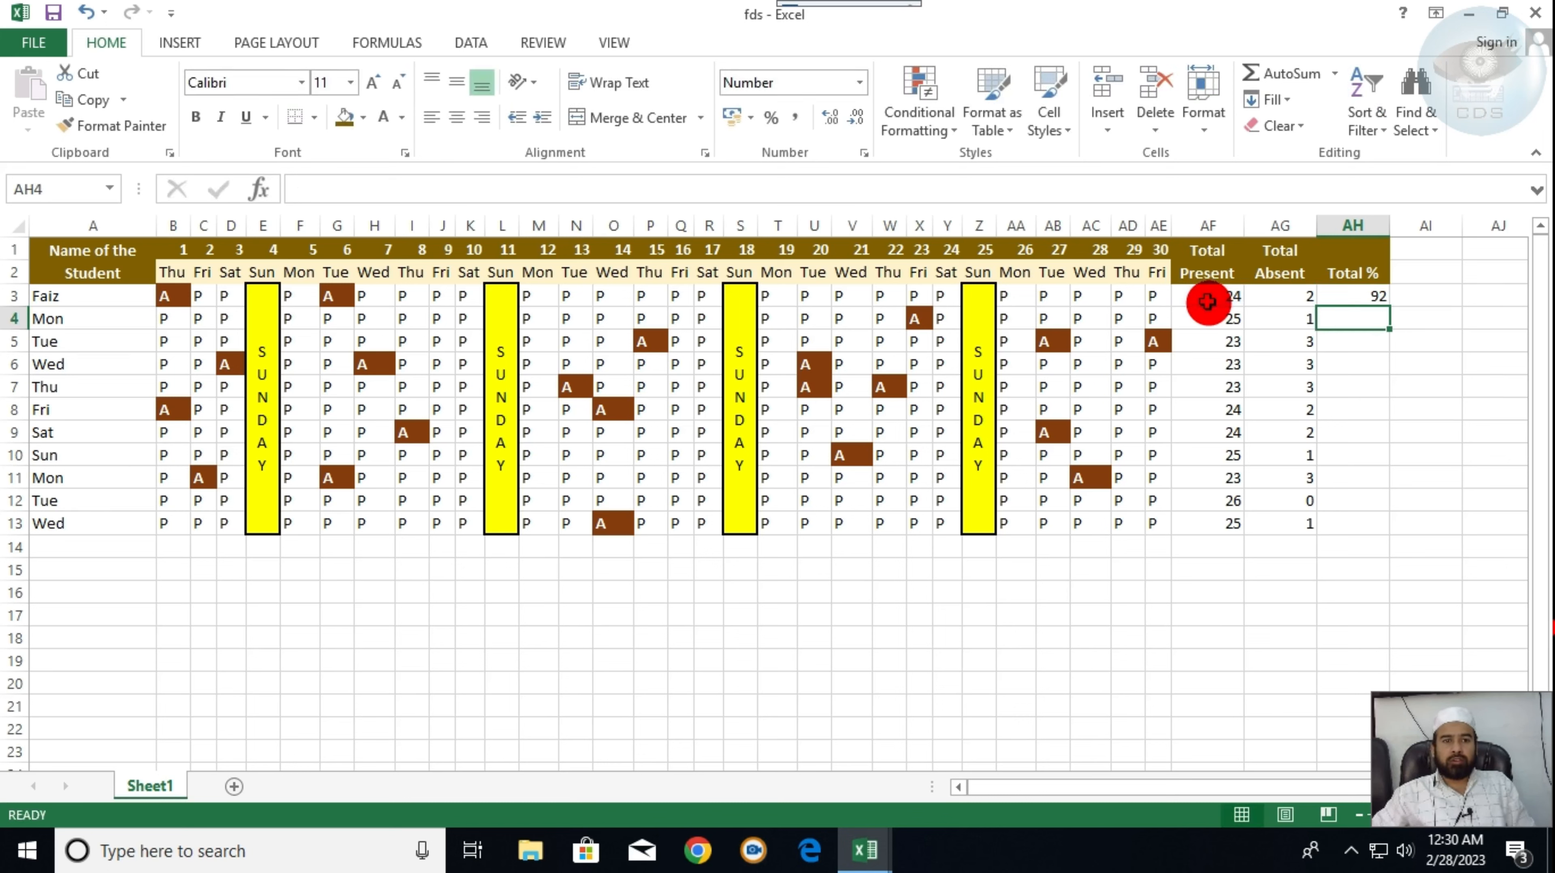
left_click(1380, 297)
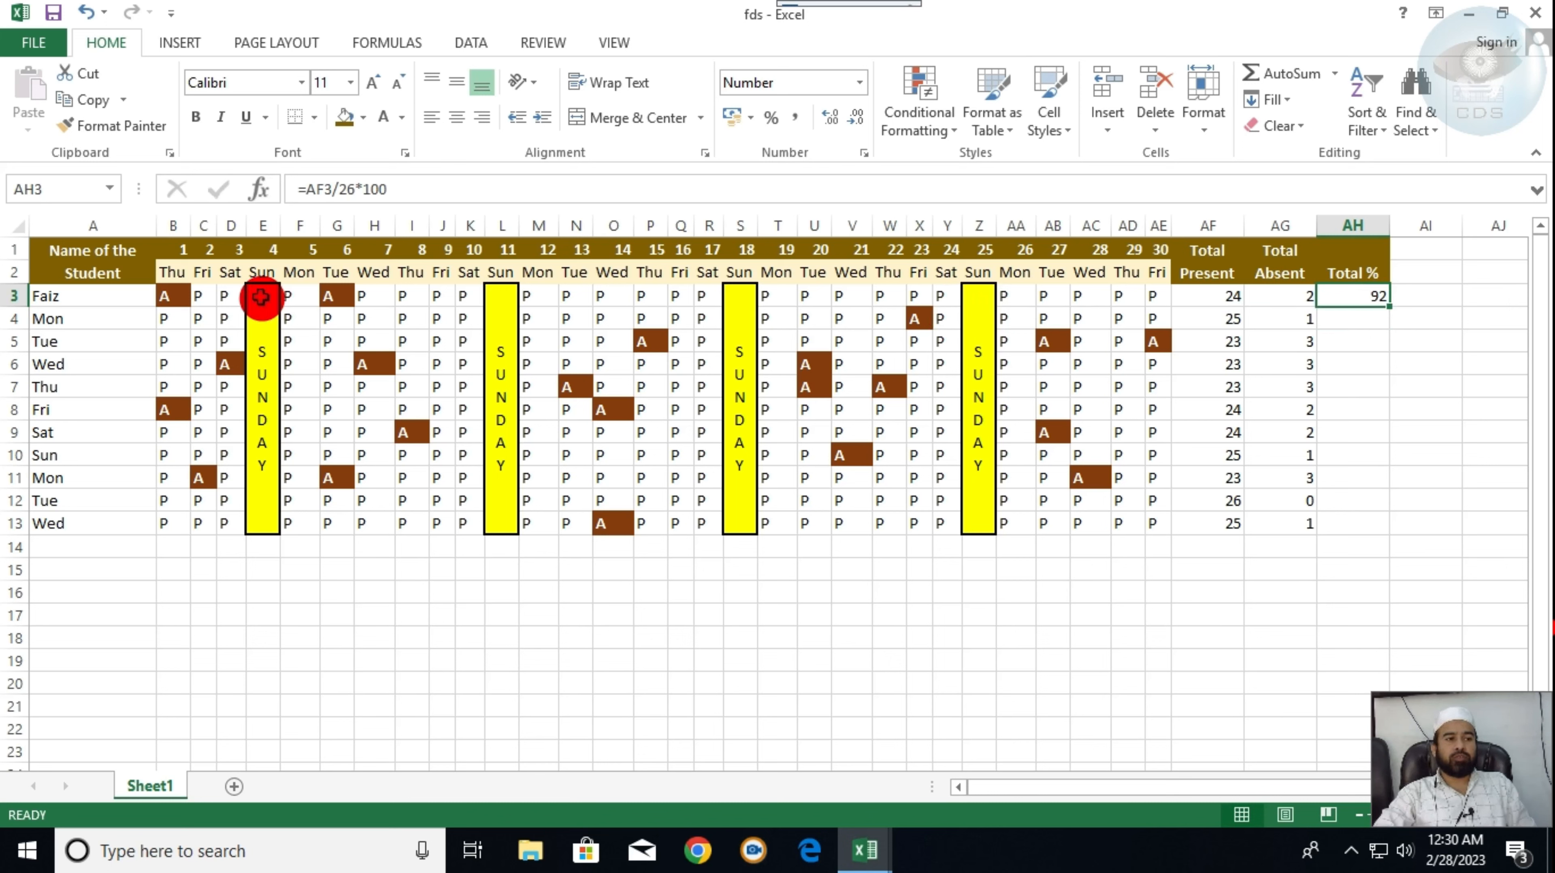
- Change the first student's day 1 attendance in cell B3 to p
left_click(171, 298)
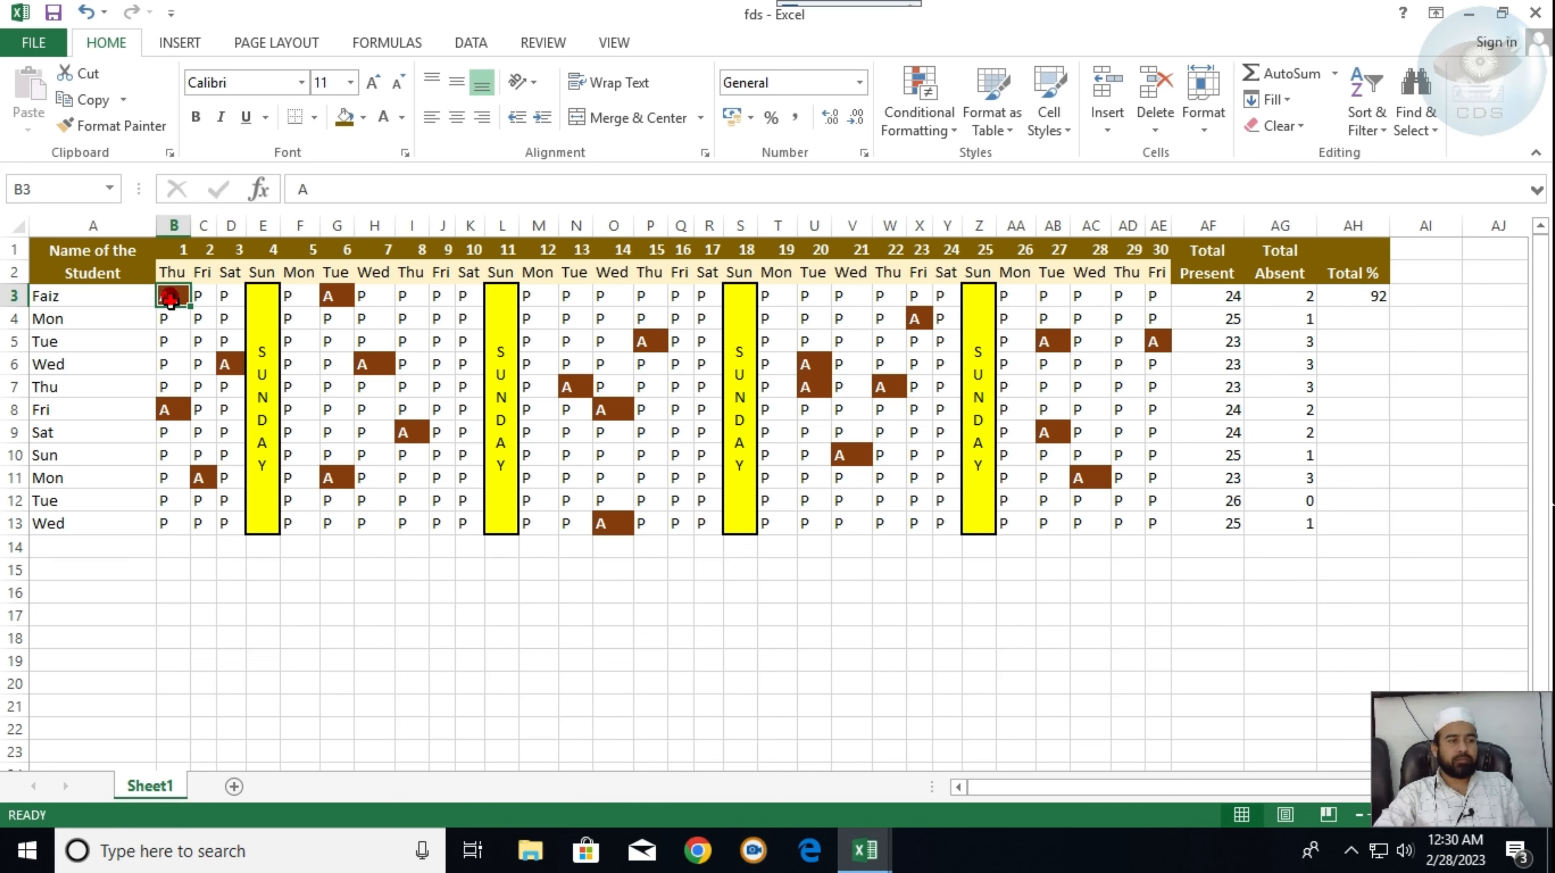
type("p")
left_click(300, 387)
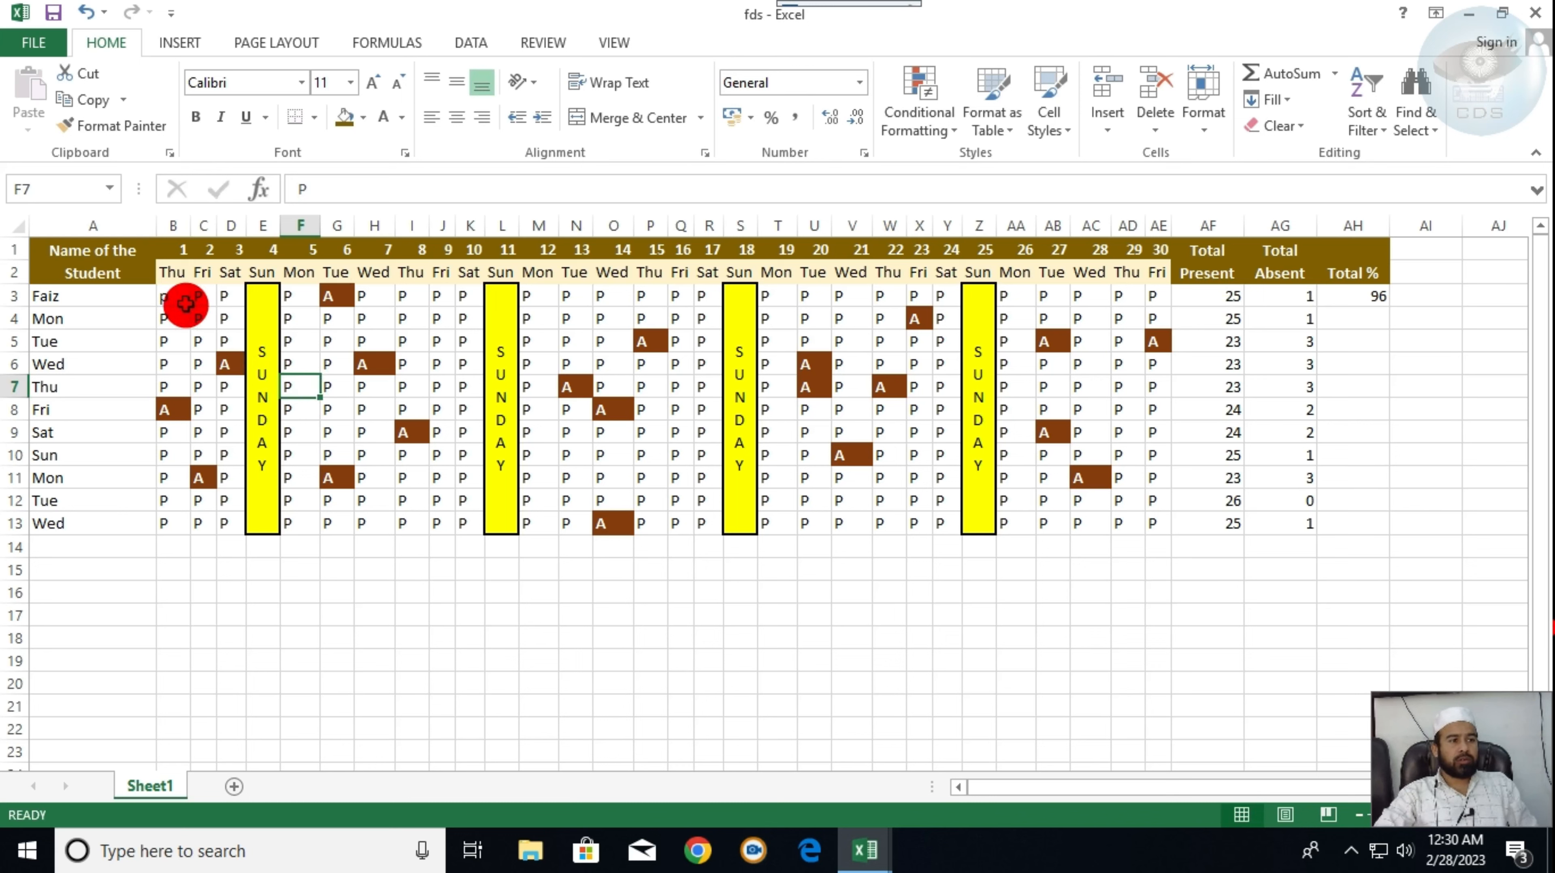
- Change the first student's day 6 attendance in cell G3 to p
left_click(336, 296)
type("p")
left_click(388, 433)
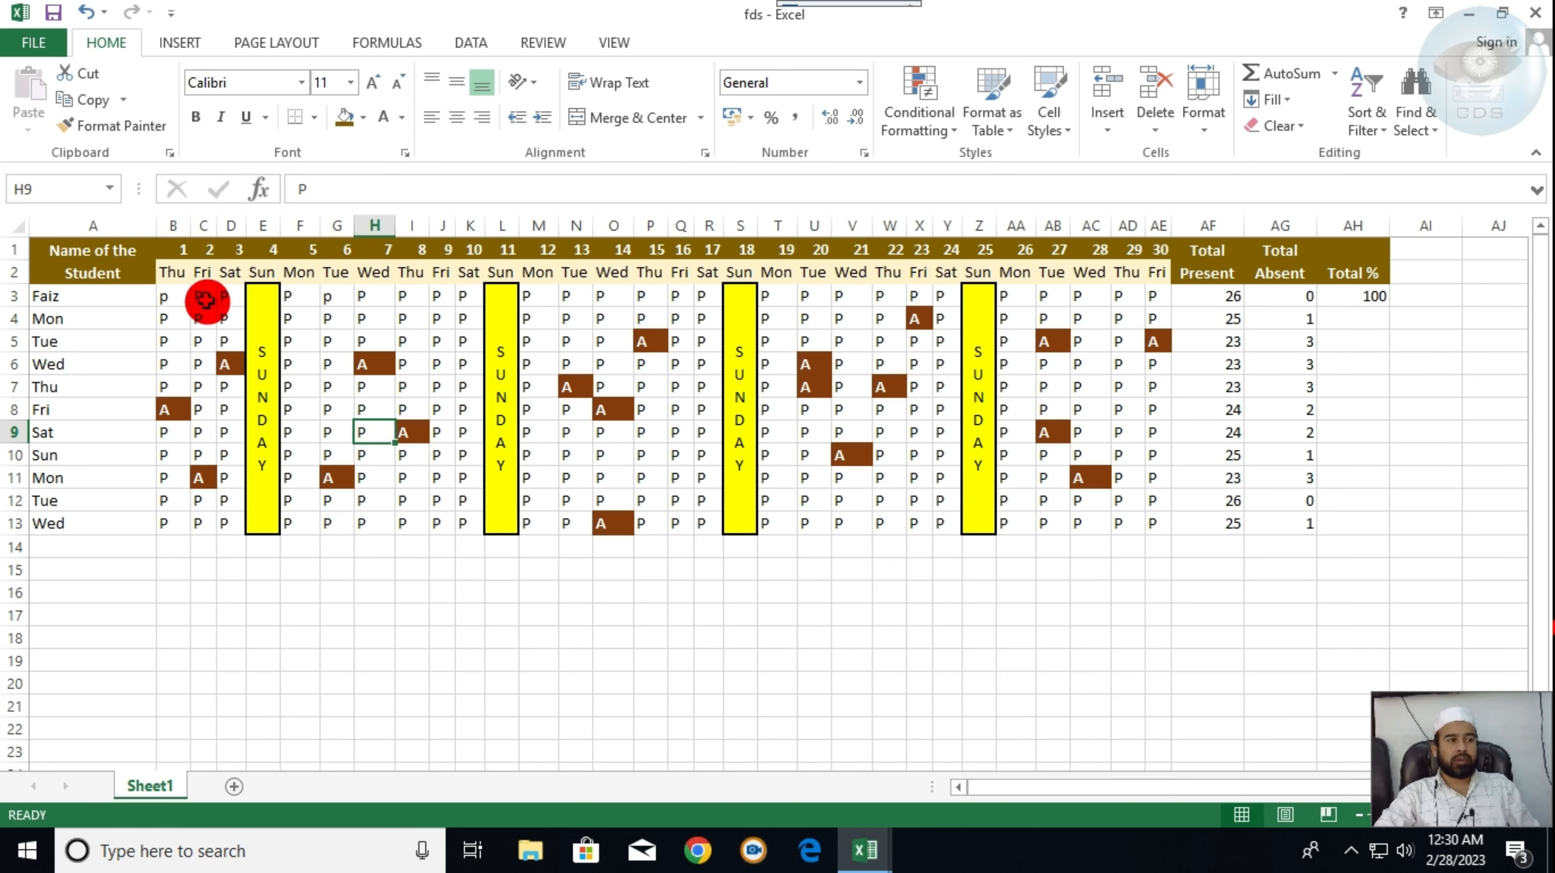
- Replace the first student's day 1 attendance in cell B3 with a capital P
left_click(175, 300)
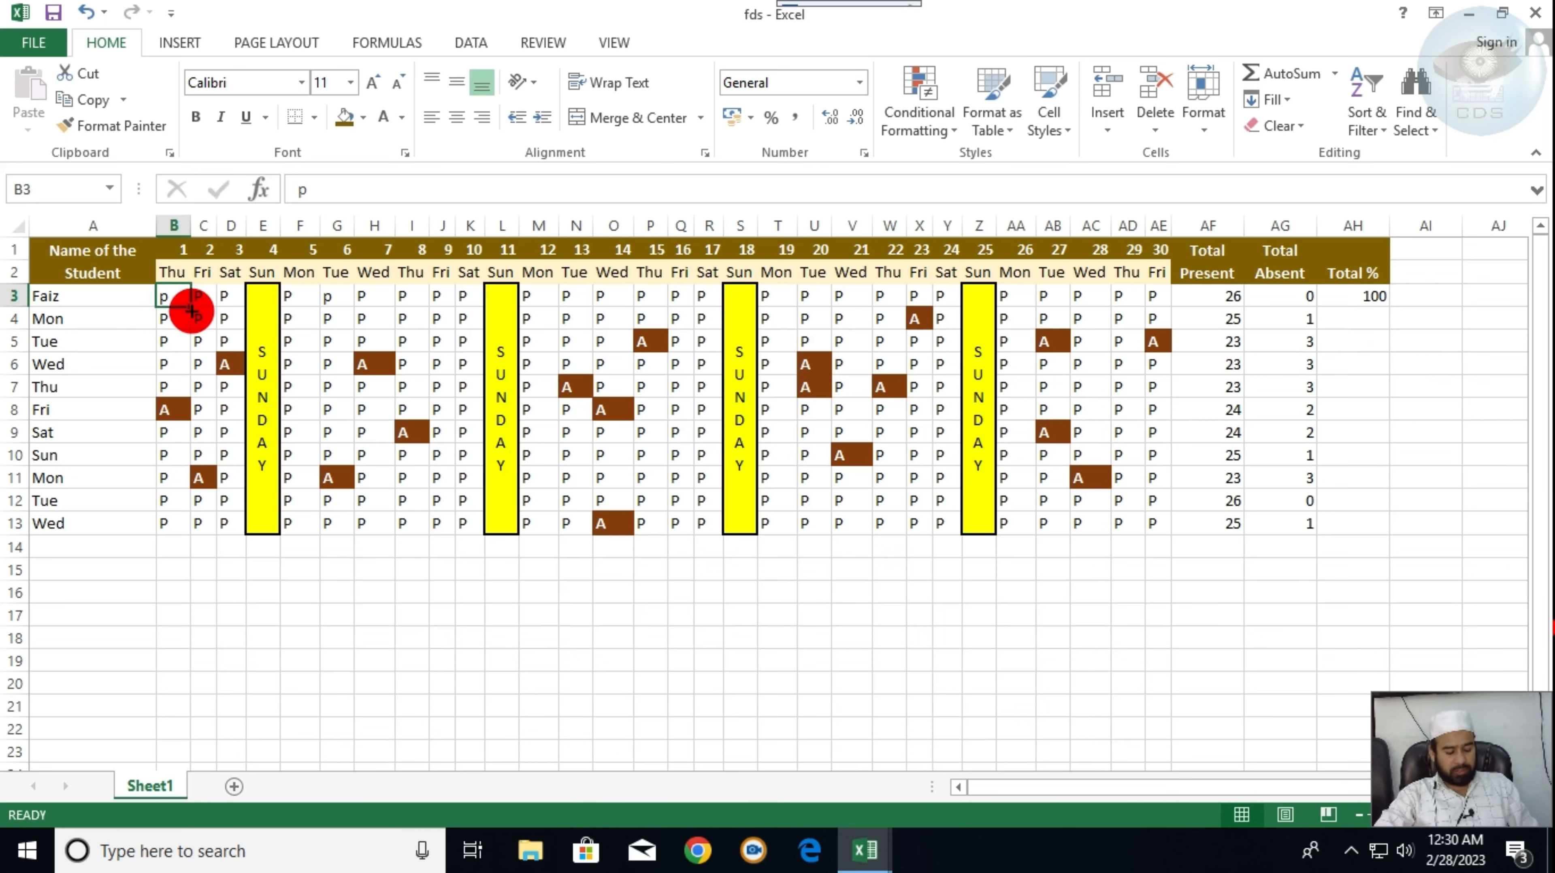
type("P")
left_click(201, 297)
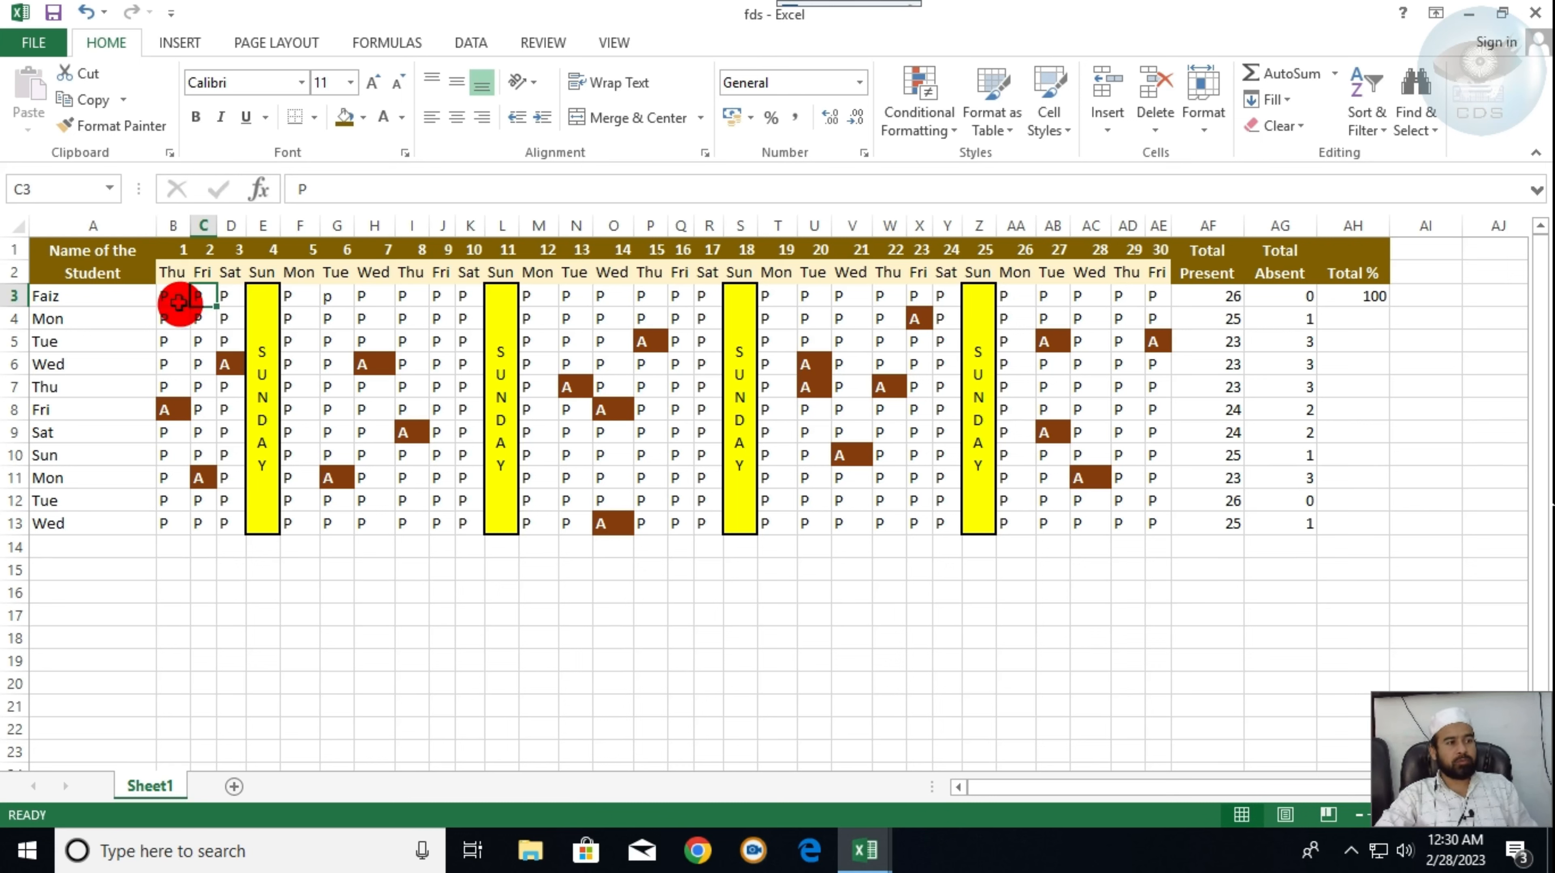
- Mark the first student absent with A on days 1, 13 and 28, in cells B3, N3 and AC3
left_click(175, 301)
type("A")
left_click(409, 300)
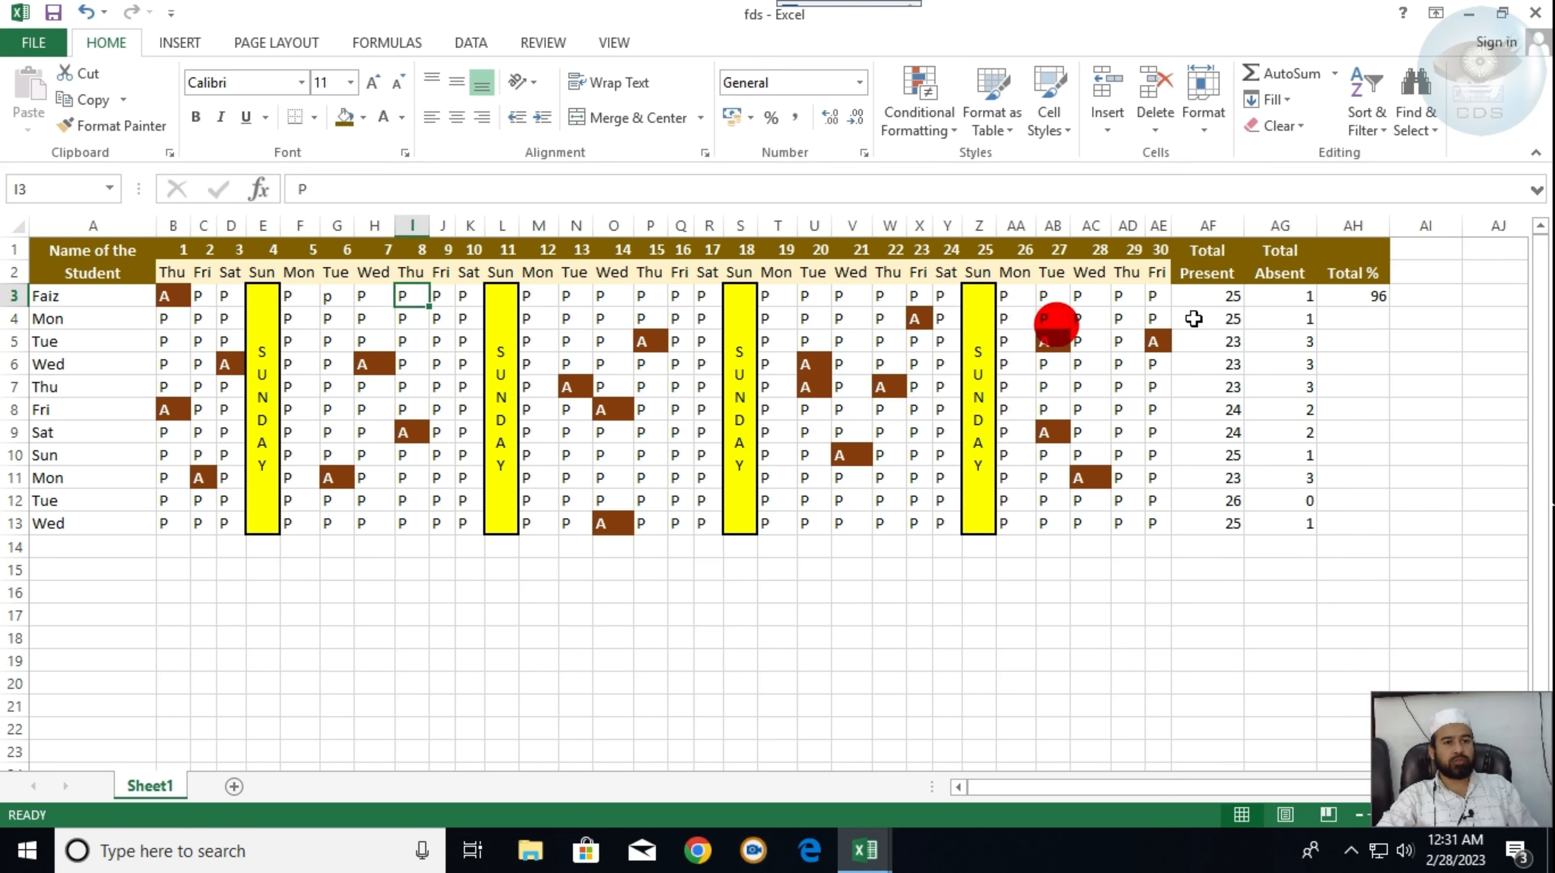
left_click(567, 297)
type("A")
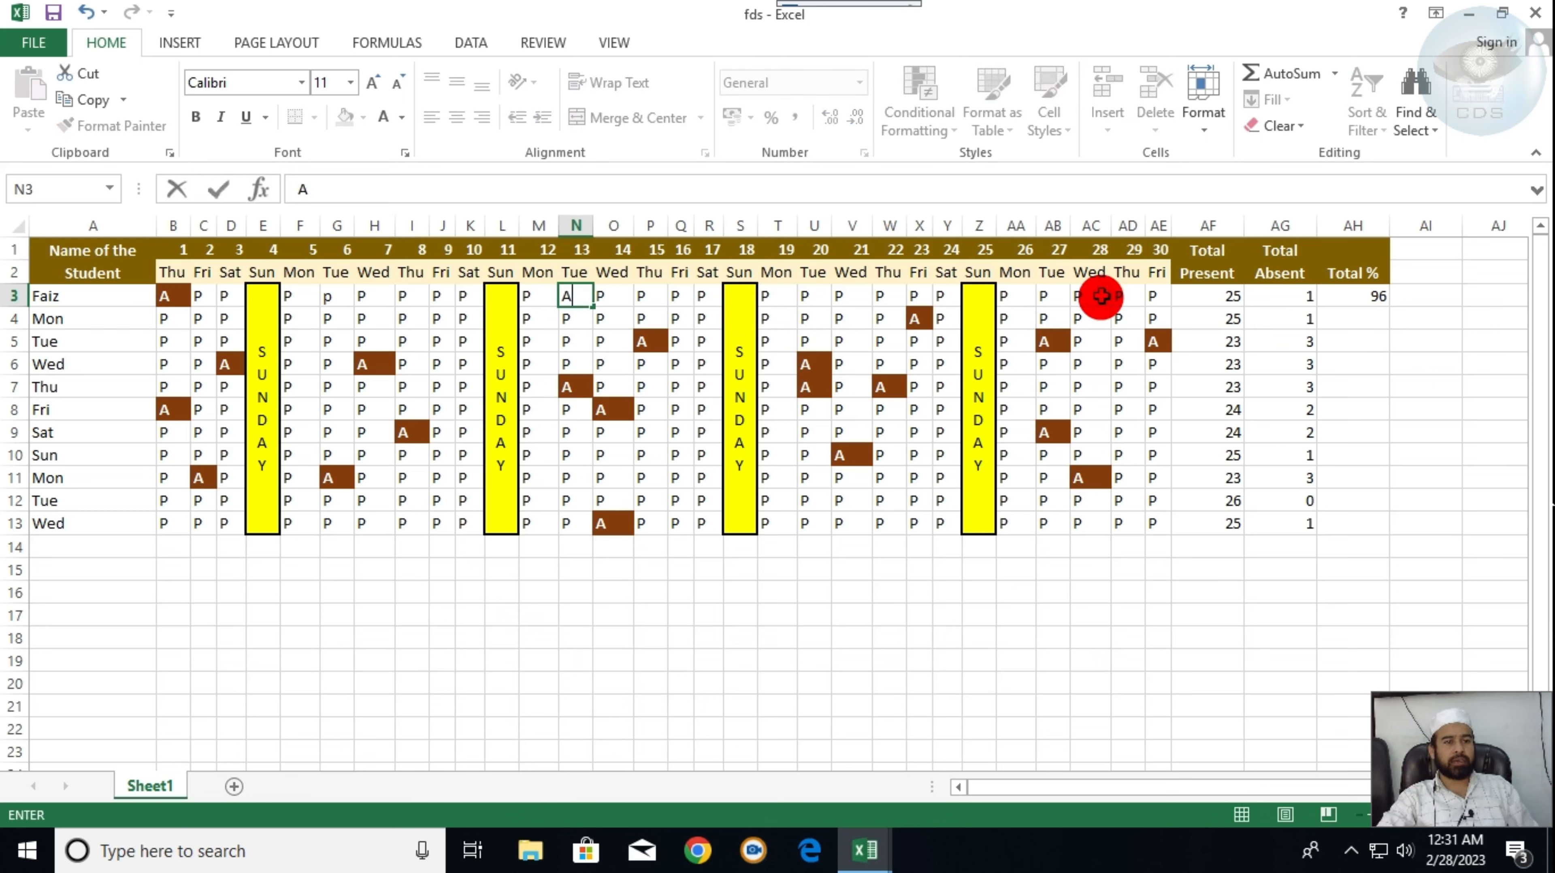
left_click(1094, 296)
type("A")
left_click(1159, 456)
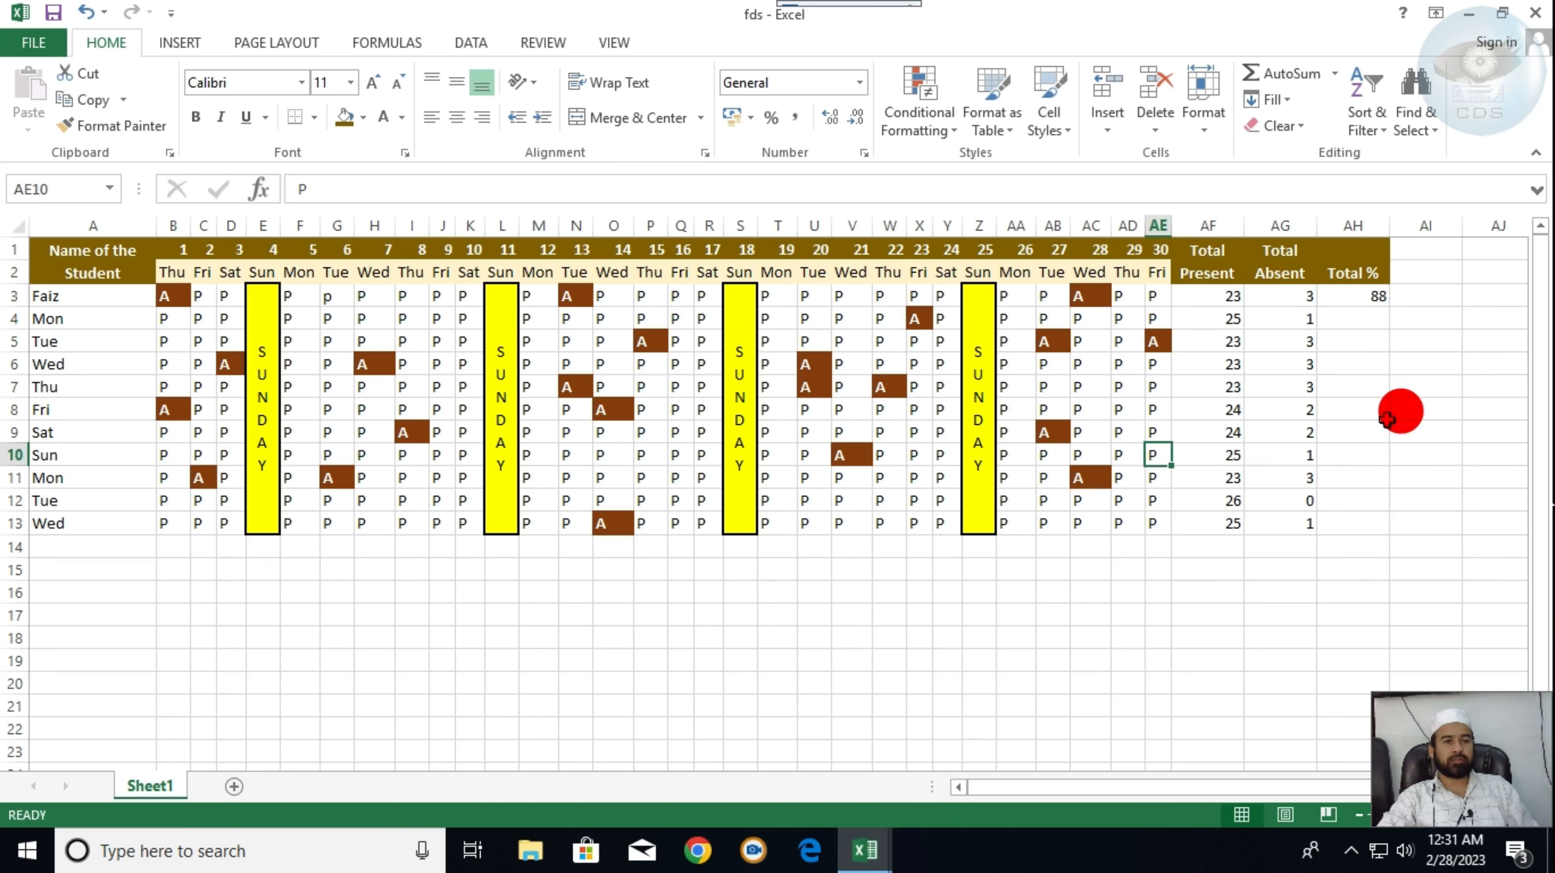
- Fill the attendance percentage formula in AH3 down to AH13 for all the students
left_click(1349, 293)
left_click_drag(1391, 309, 1396, 552)
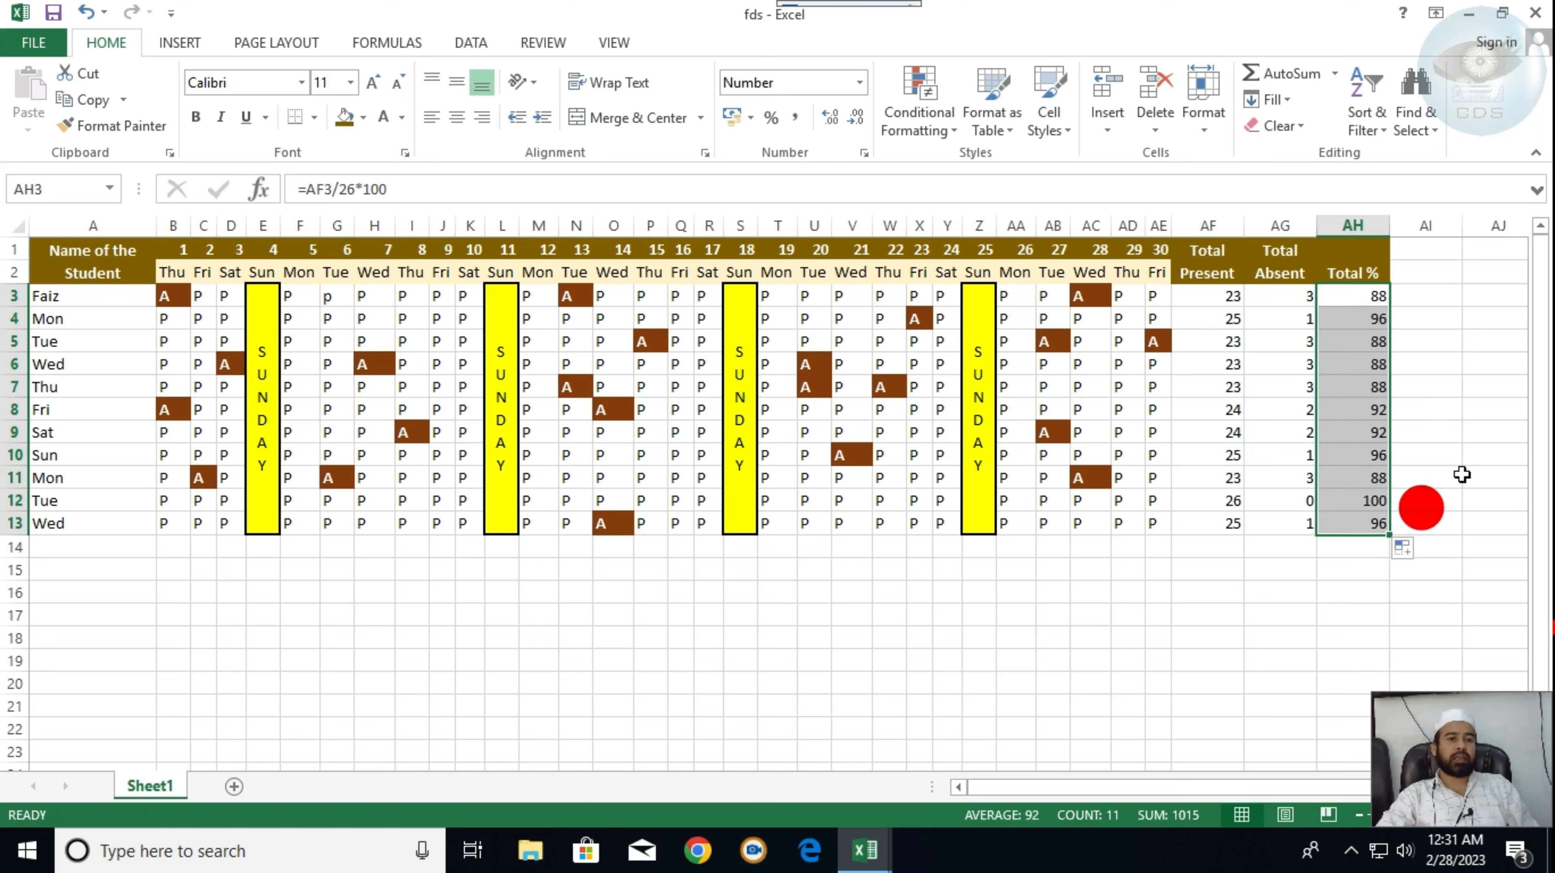
left_click(1495, 455)
left_click(1424, 591)
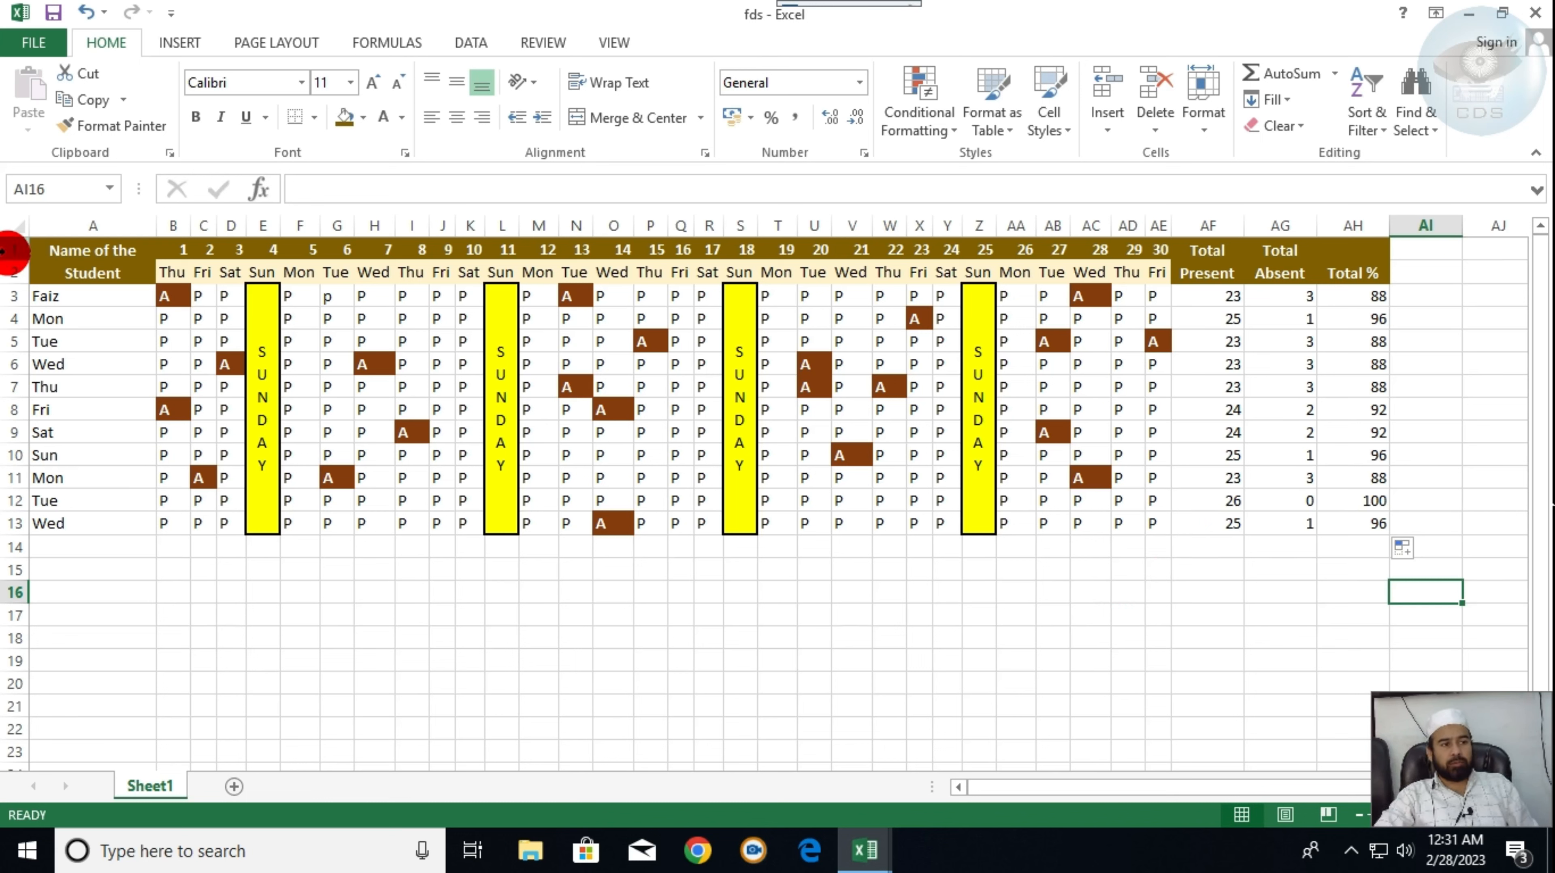
- Insert five blank rows above the attendance table's header row
left_click(12, 251)
left_click(1182, 480)
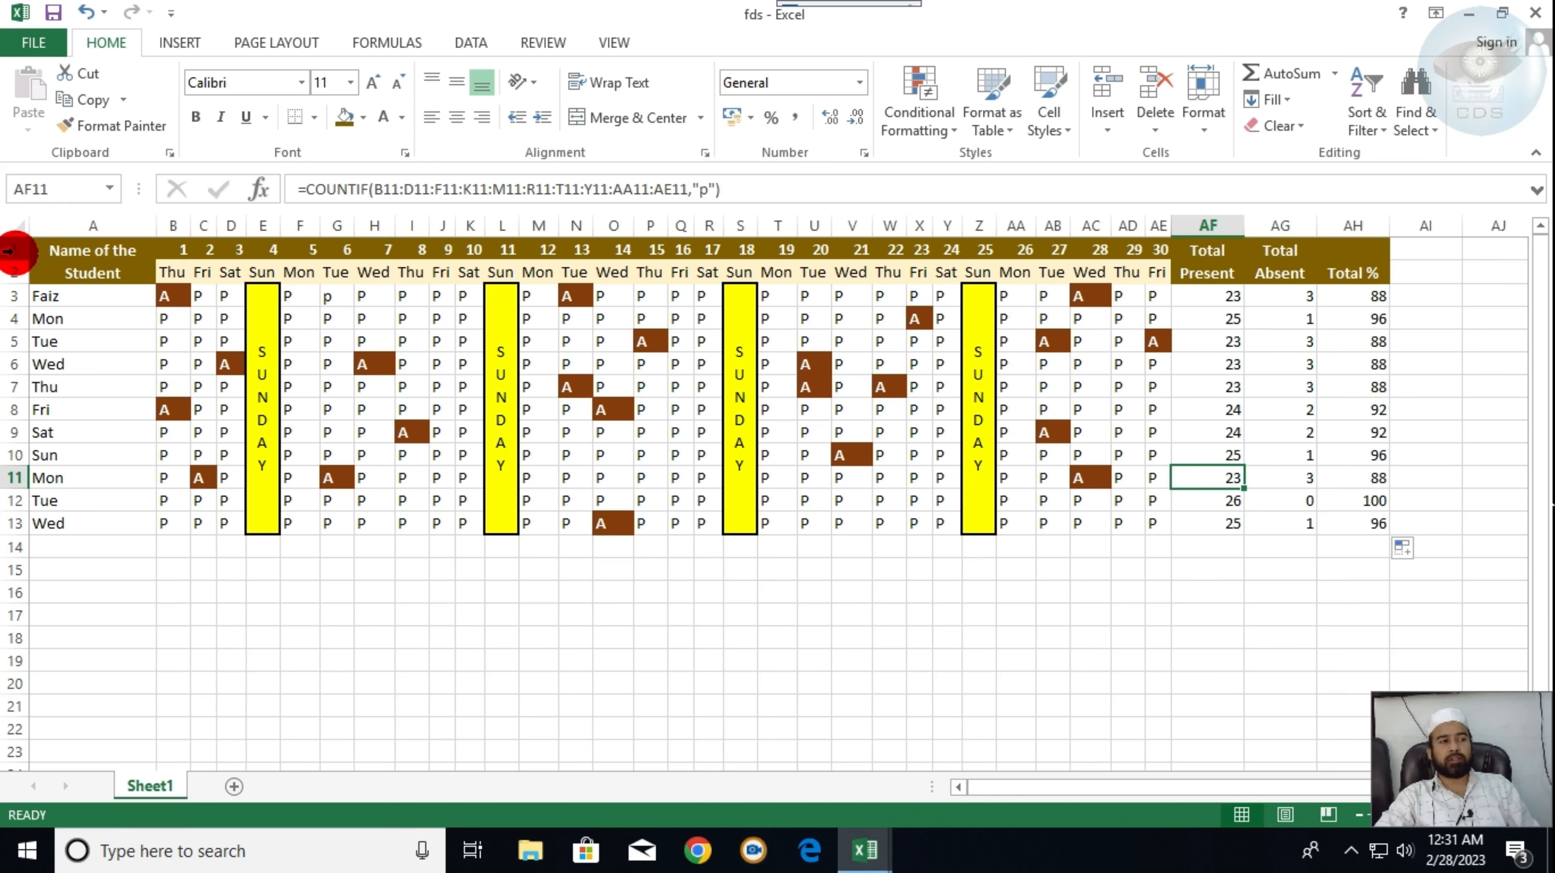
left_click(10, 250)
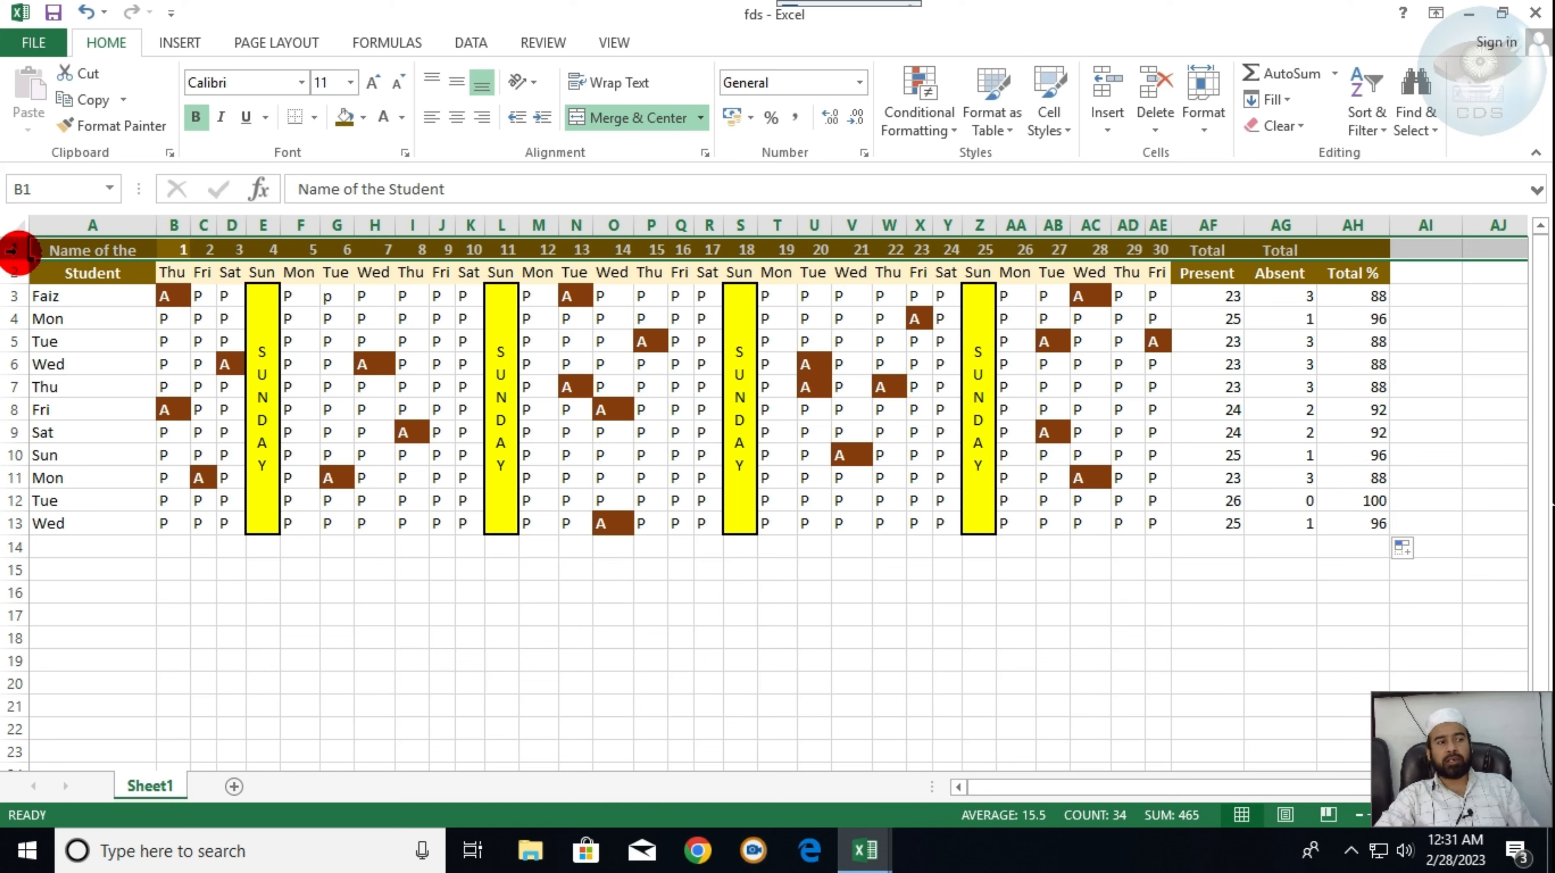
left_click(448, 250)
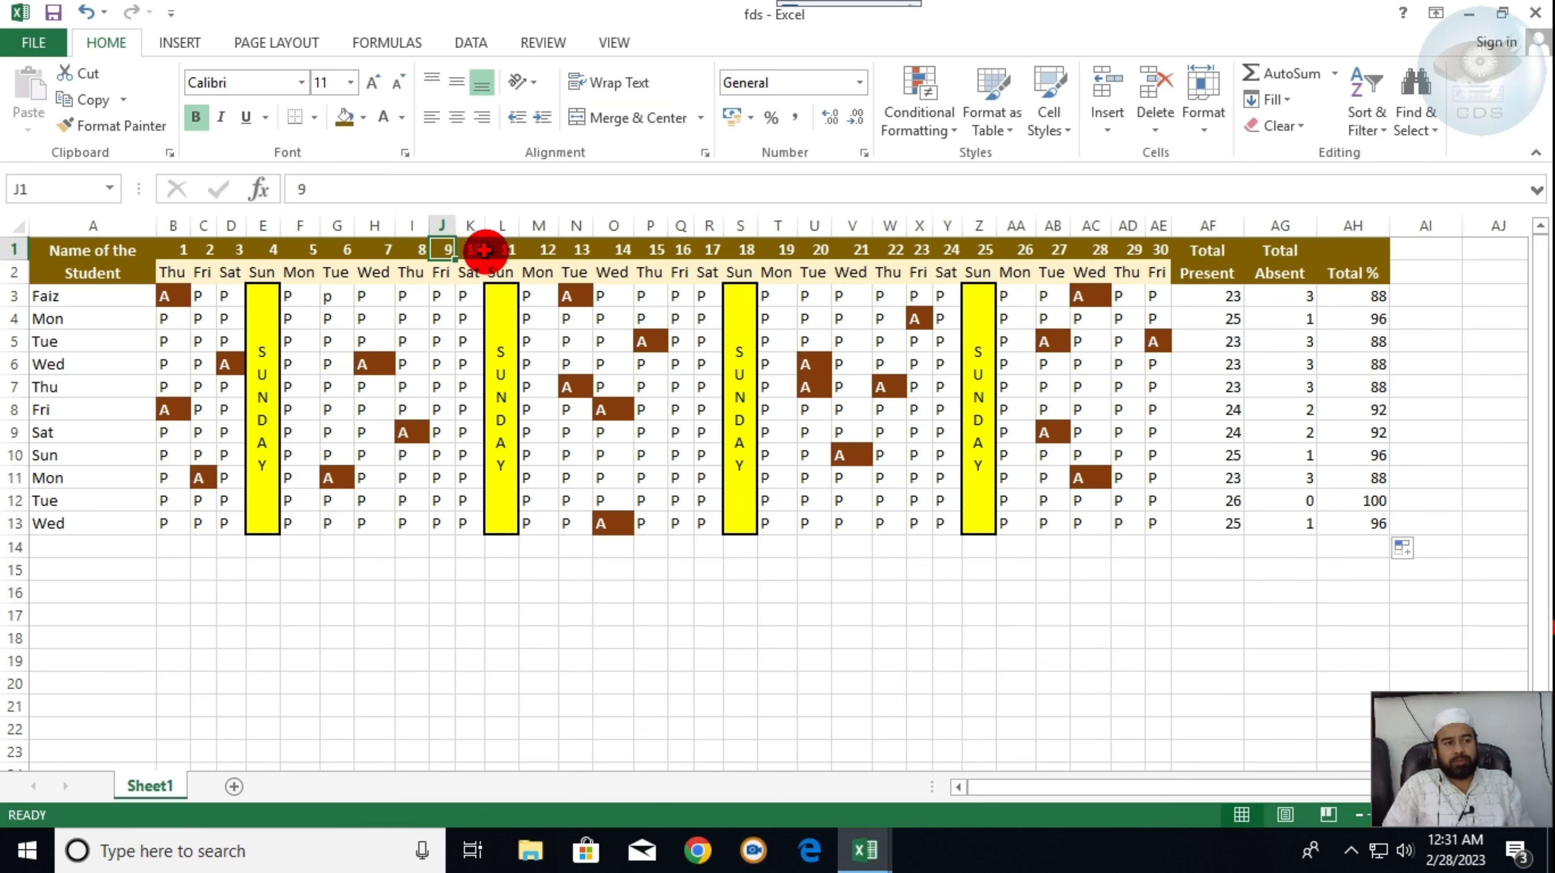
key("shift+space")
key("ctrl+shift+plus")
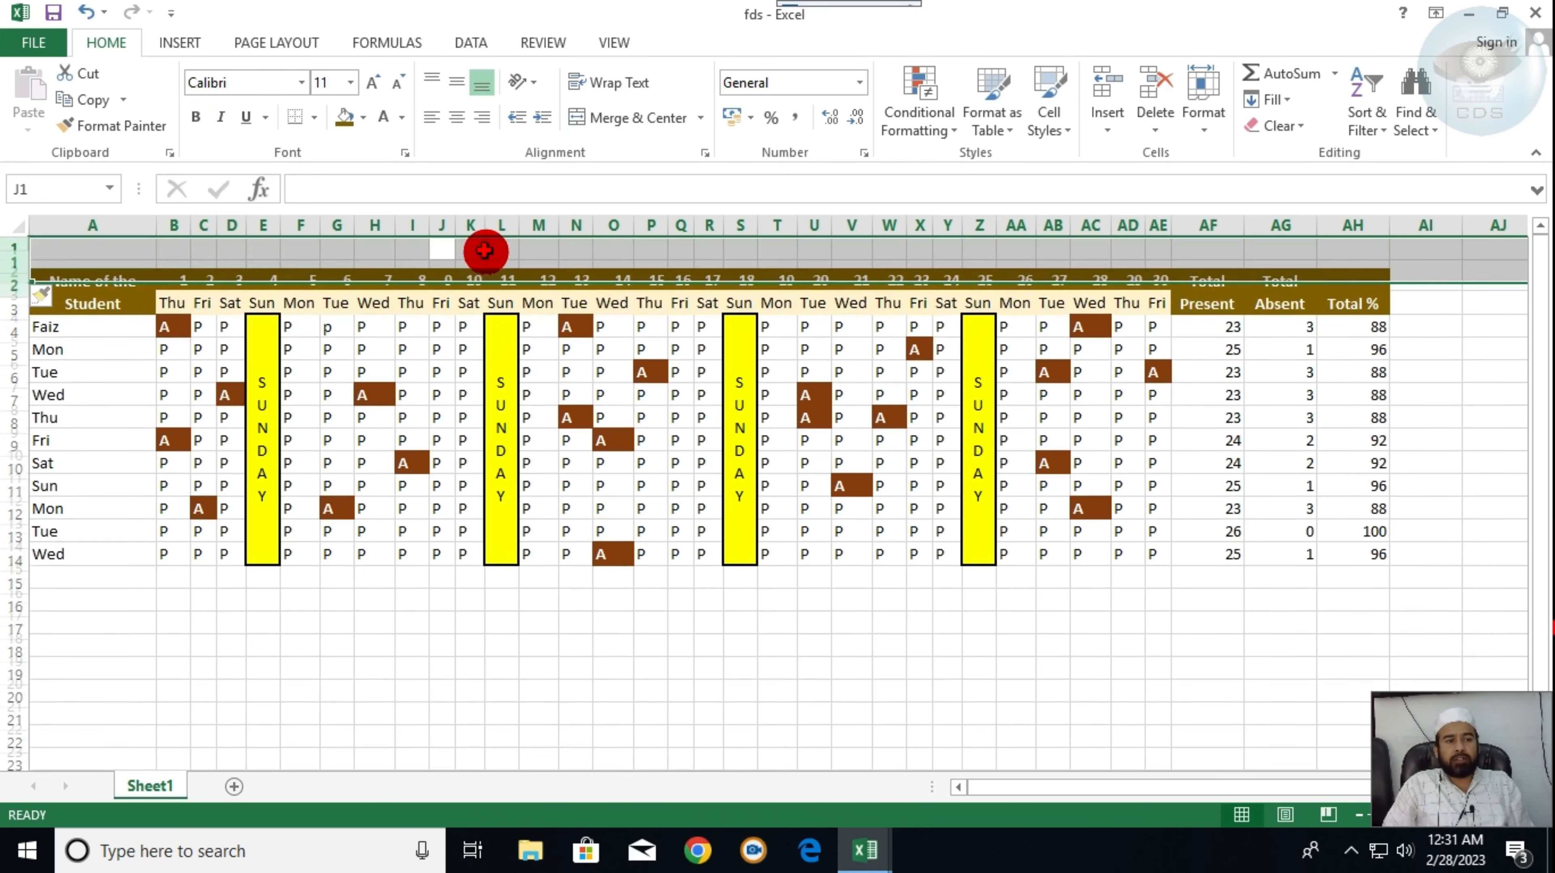
key("ctrl+shift+plus")
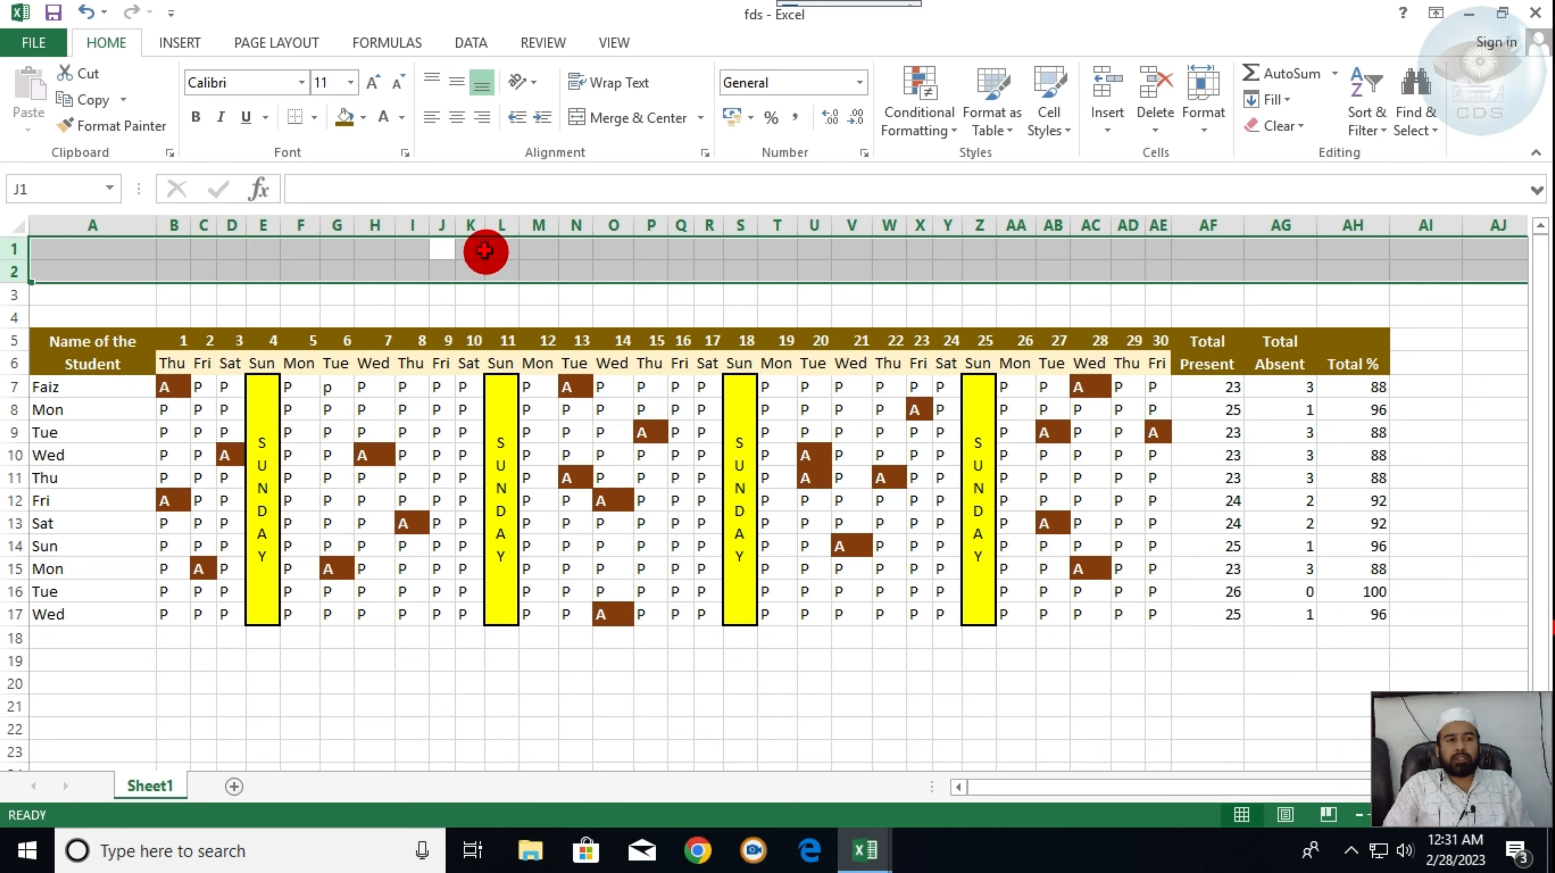
left_click(501, 251)
key("shift+space")
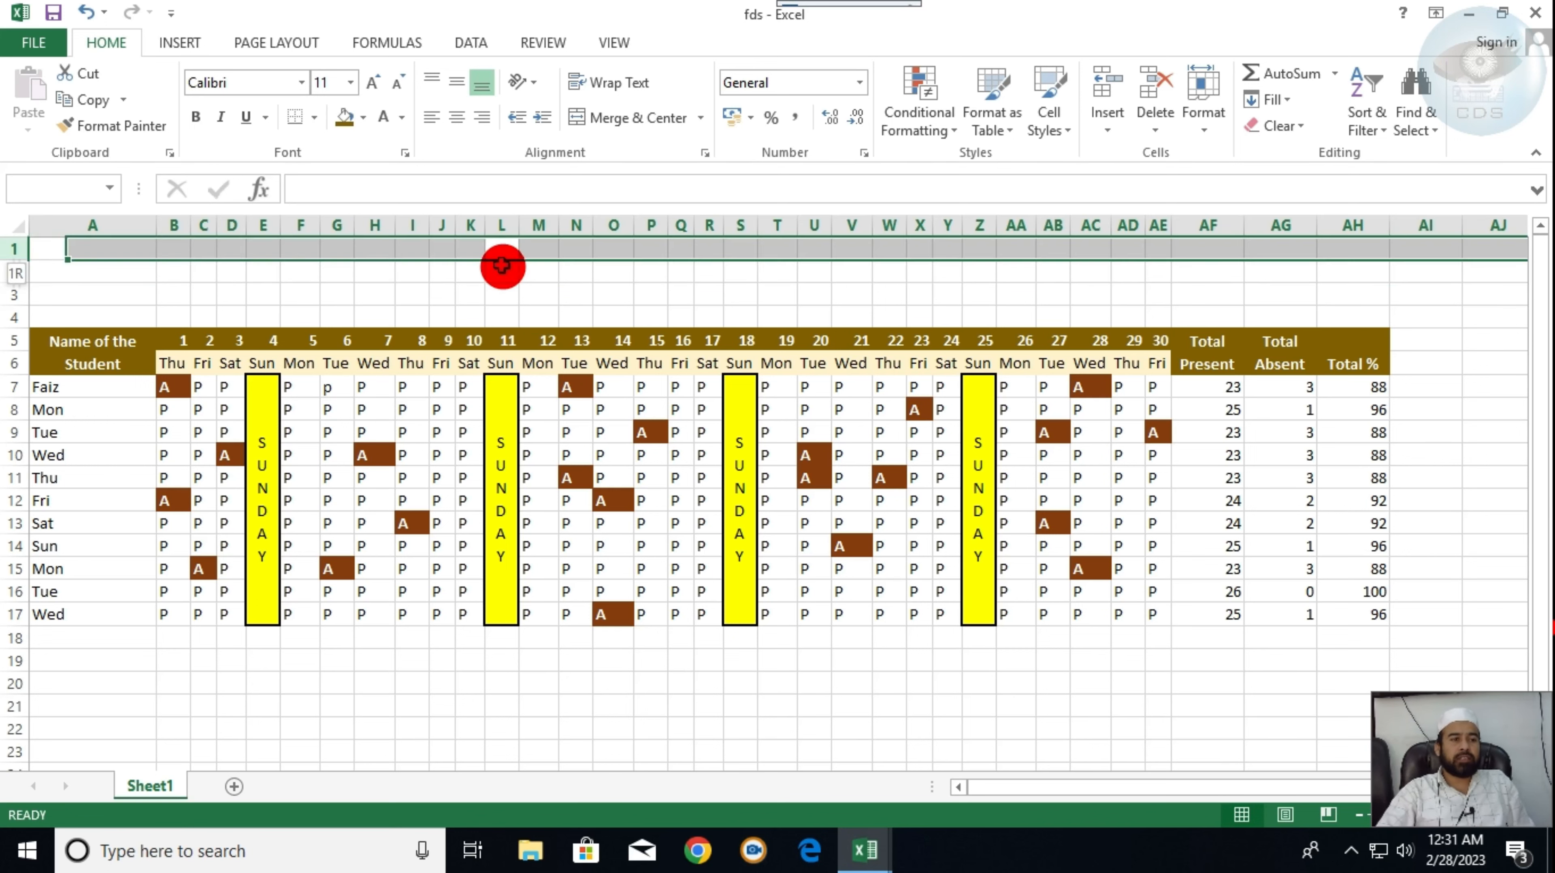
key("ctrl+shift+plus")
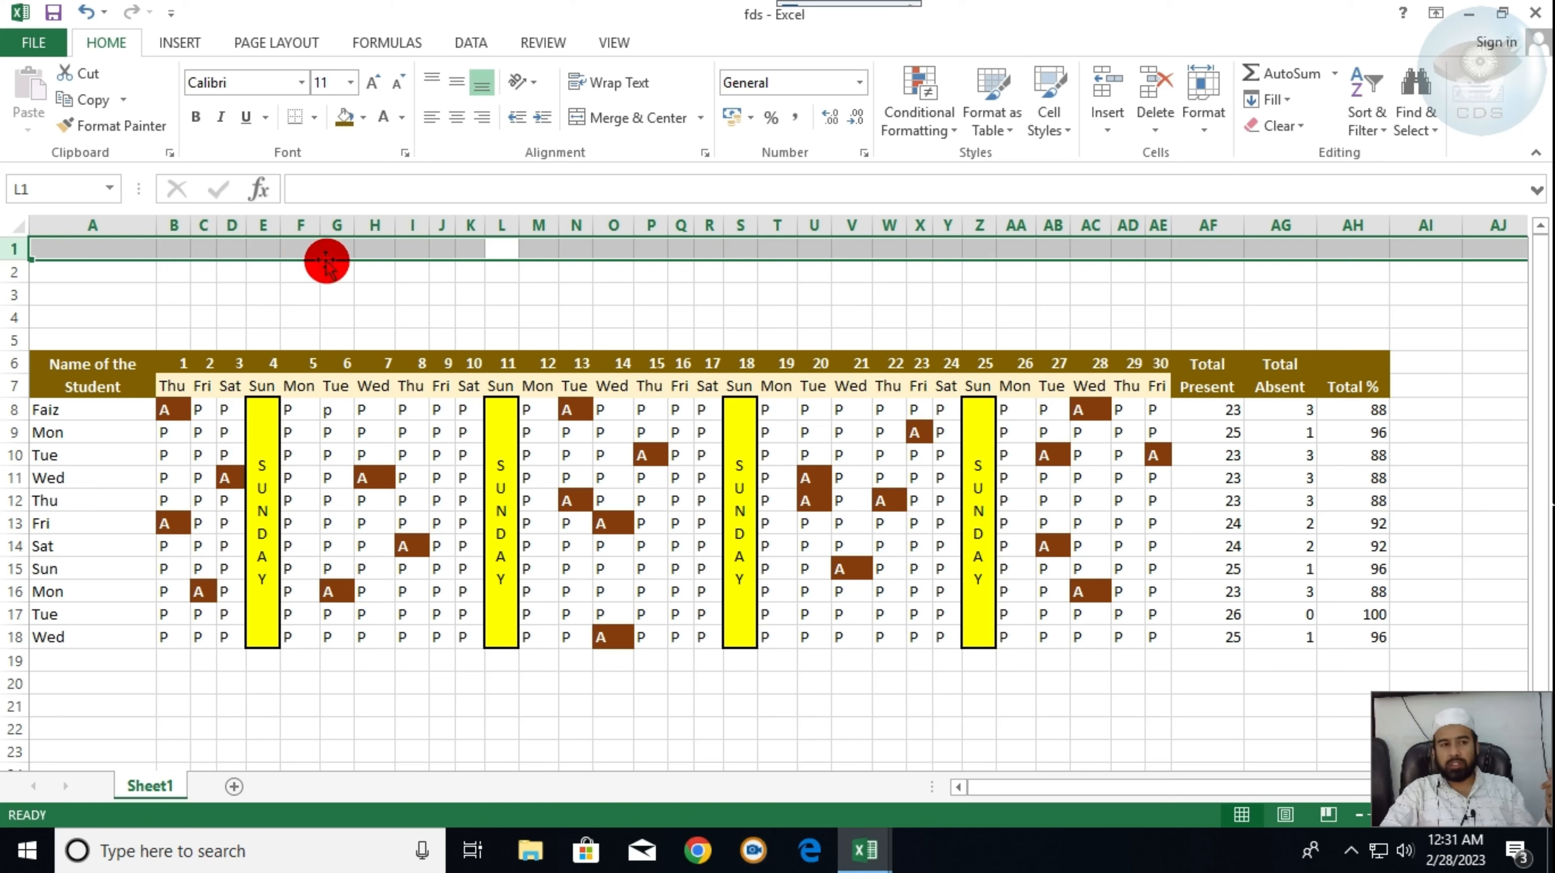
- Fill the blank range A1:AH5 above the table with white and try a box border around it
left_click(218, 268)
left_click_drag(69, 248, 1373, 337)
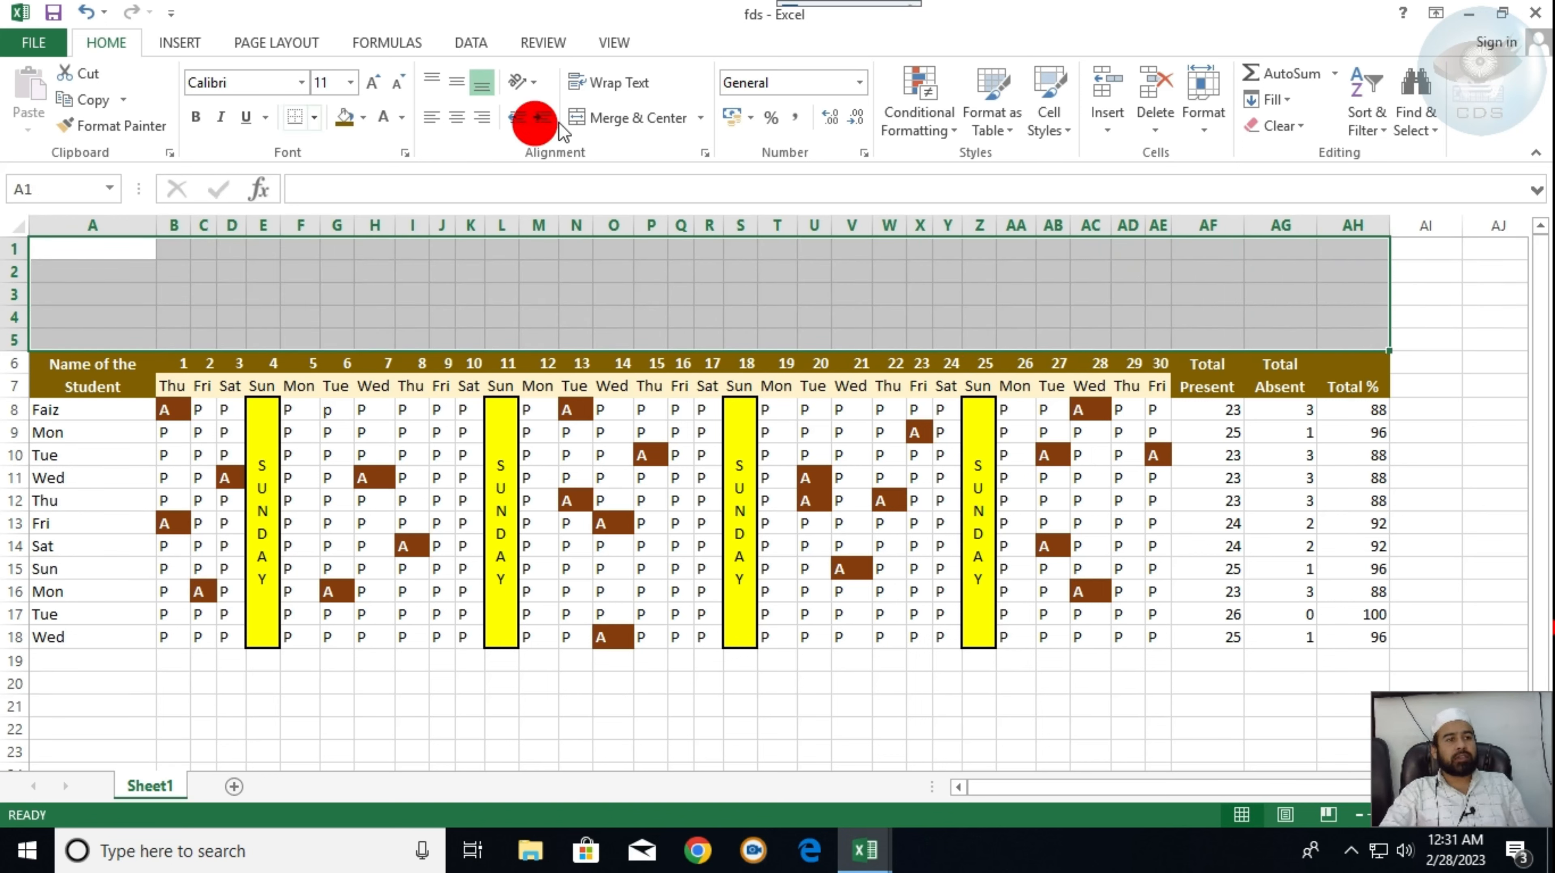
left_click(364, 116)
left_click(344, 177)
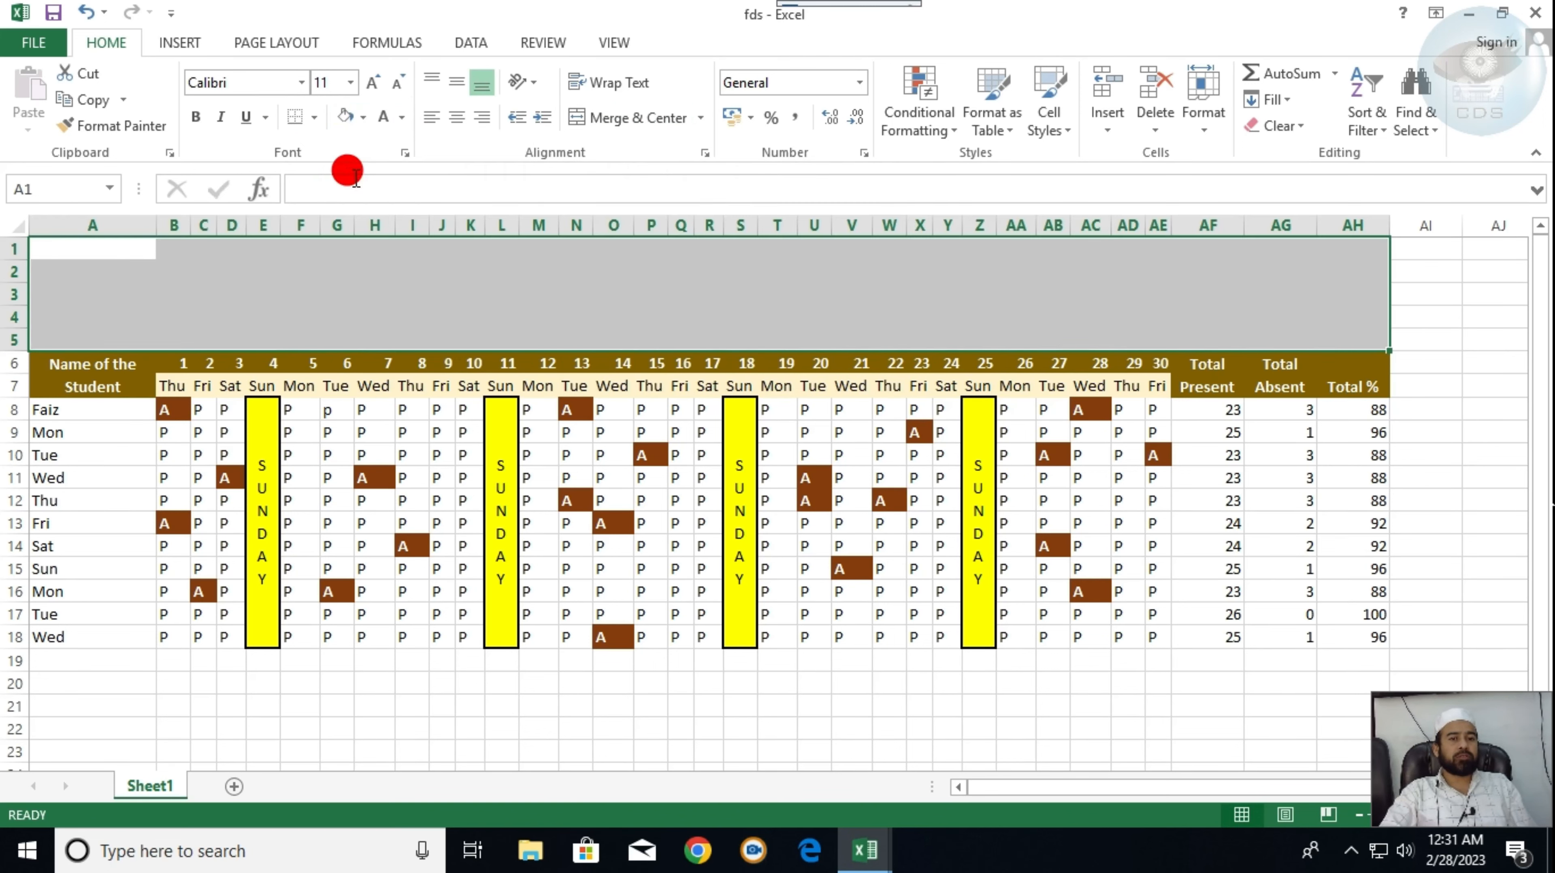
left_click(317, 117)
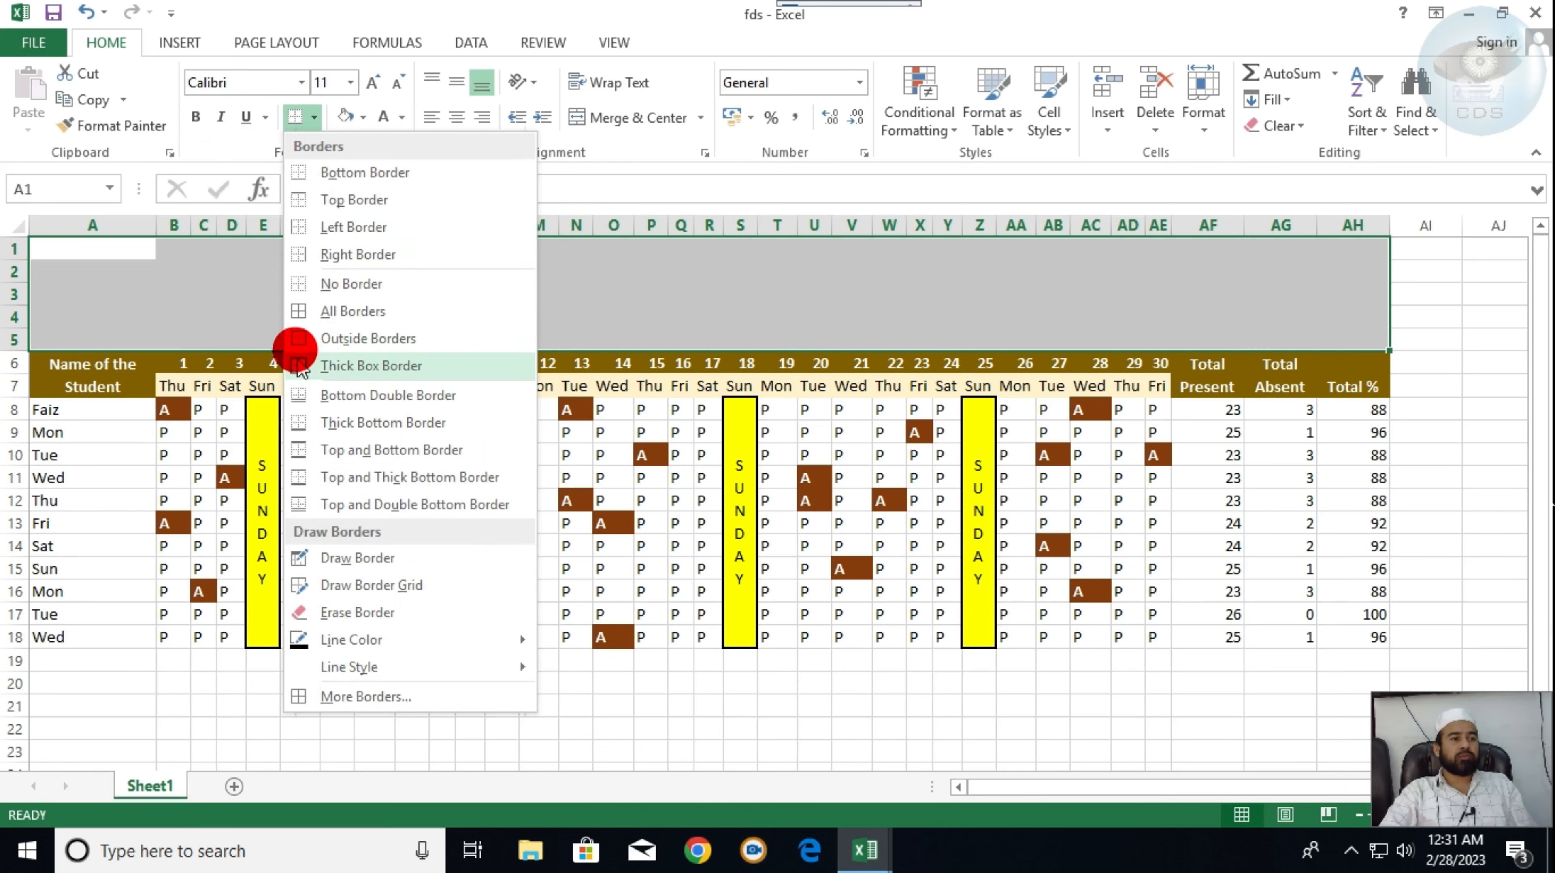
left_click(319, 352)
left_click(1407, 304)
left_click(1489, 367)
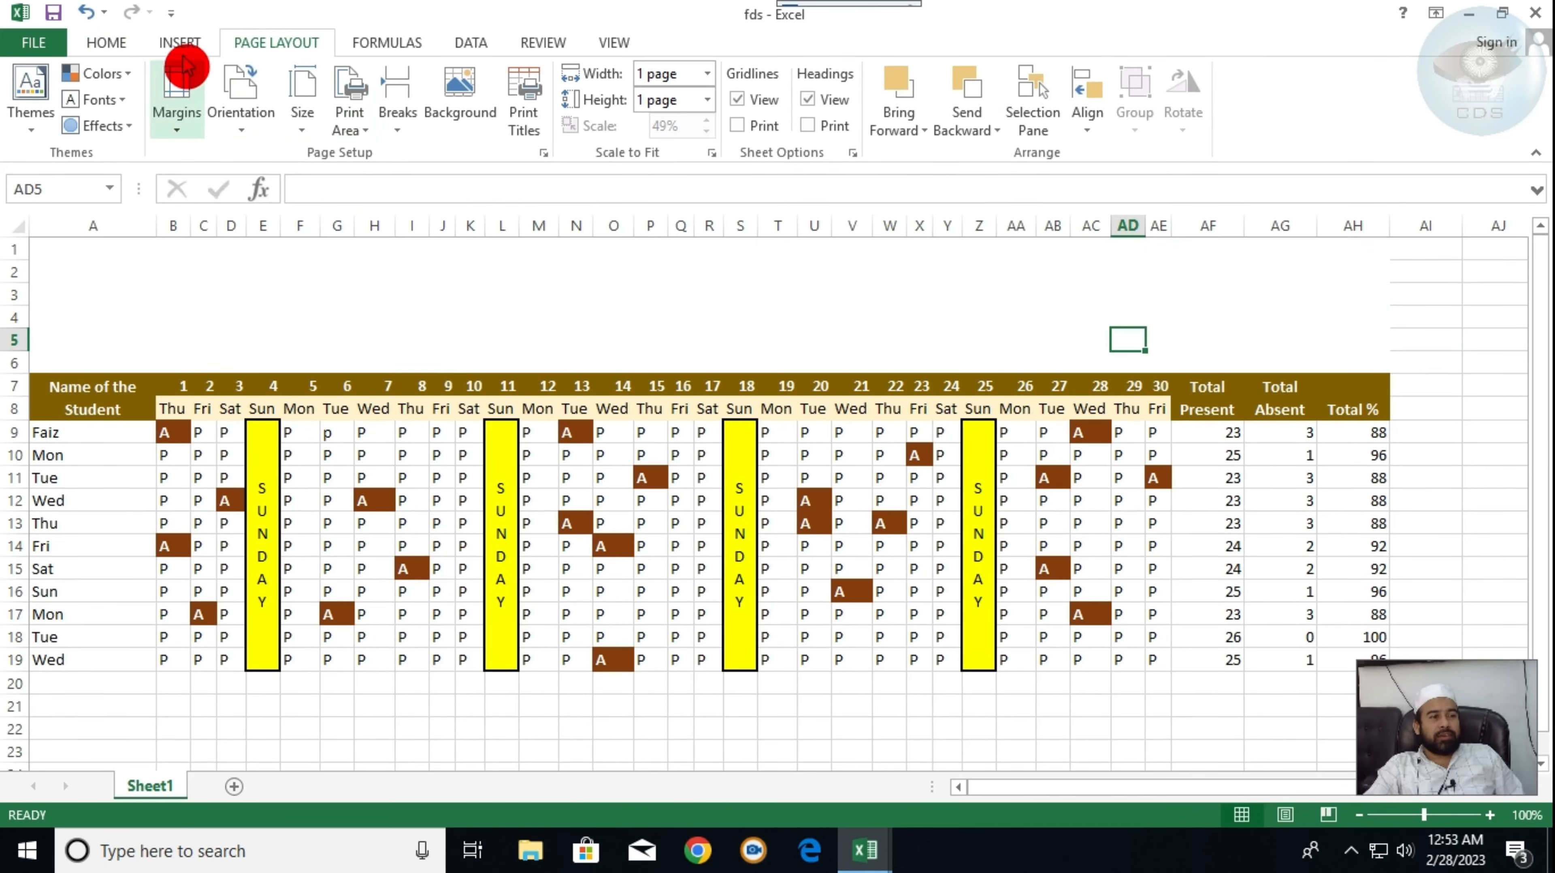
- Insert a blue WordArt title reading Attendance Register on the sheet
left_click(182, 49)
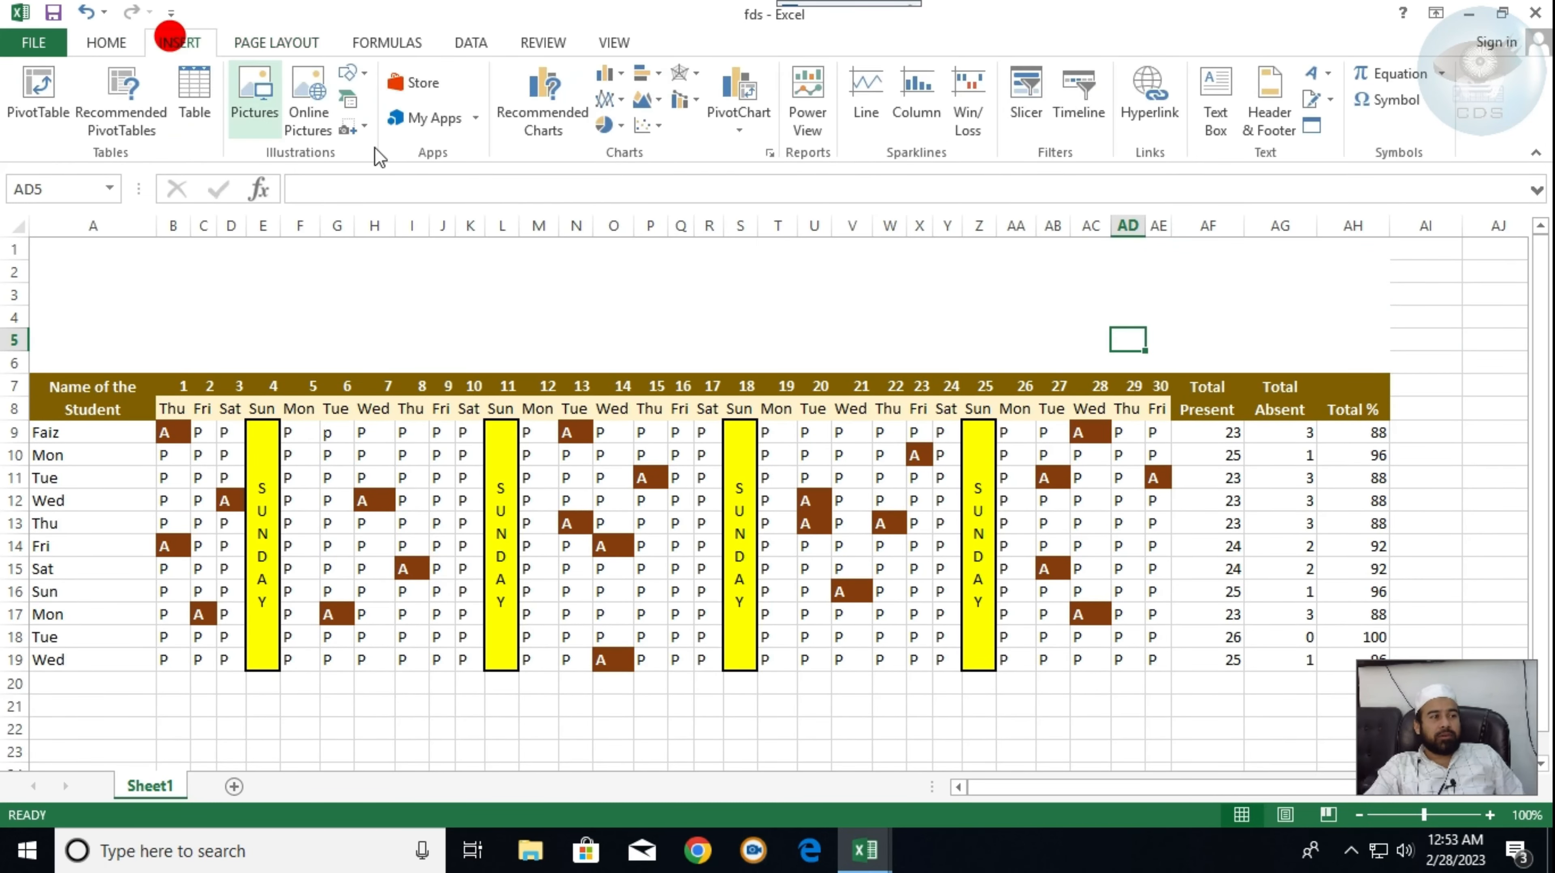
left_click(1332, 76)
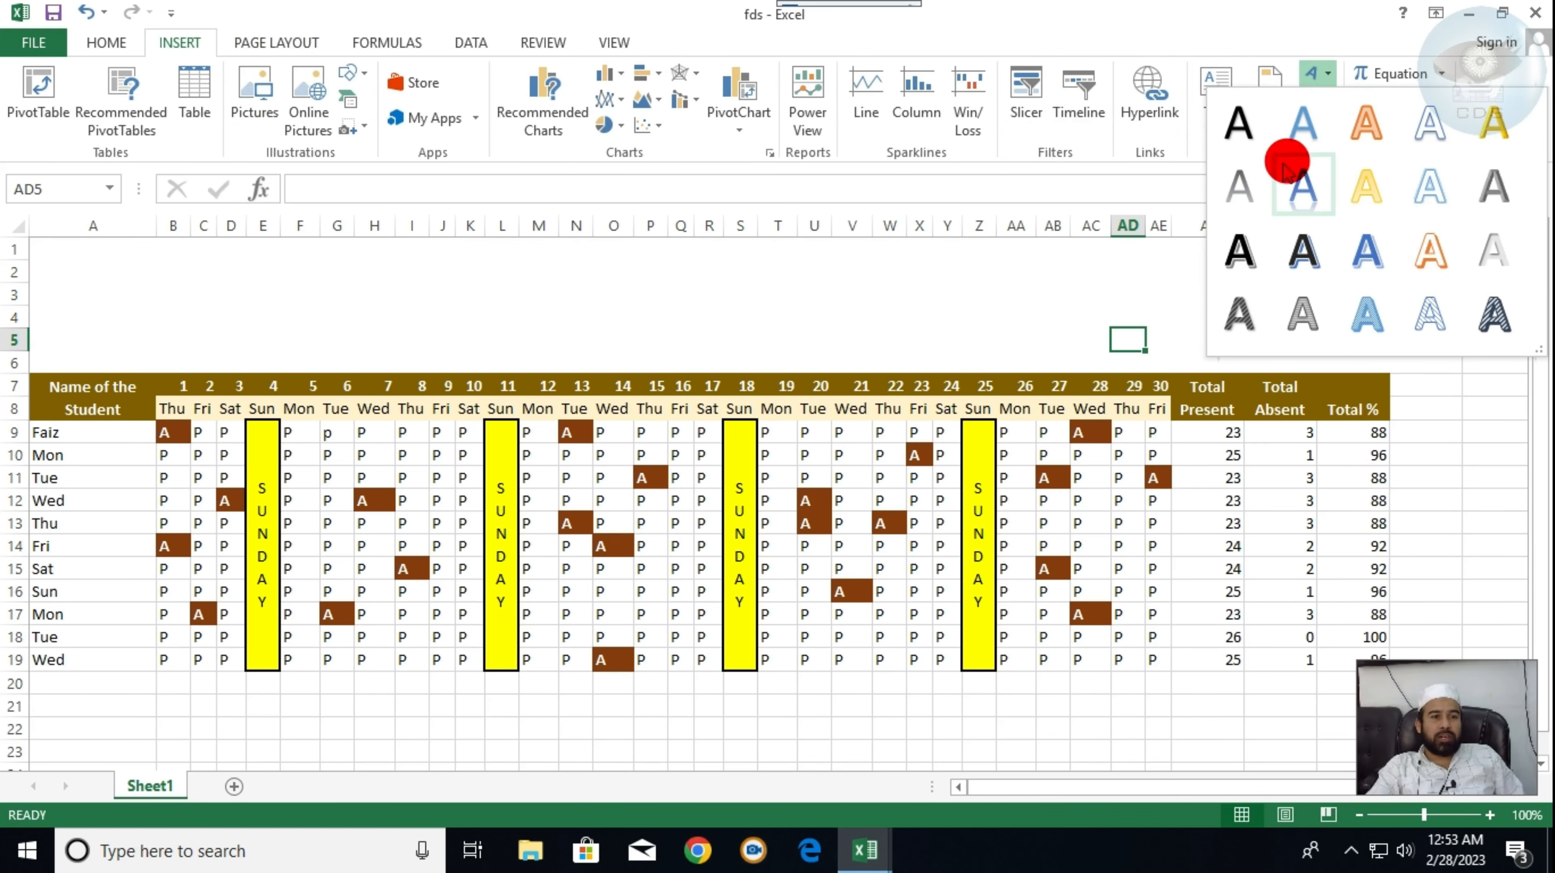
left_click(1372, 264)
type("A")
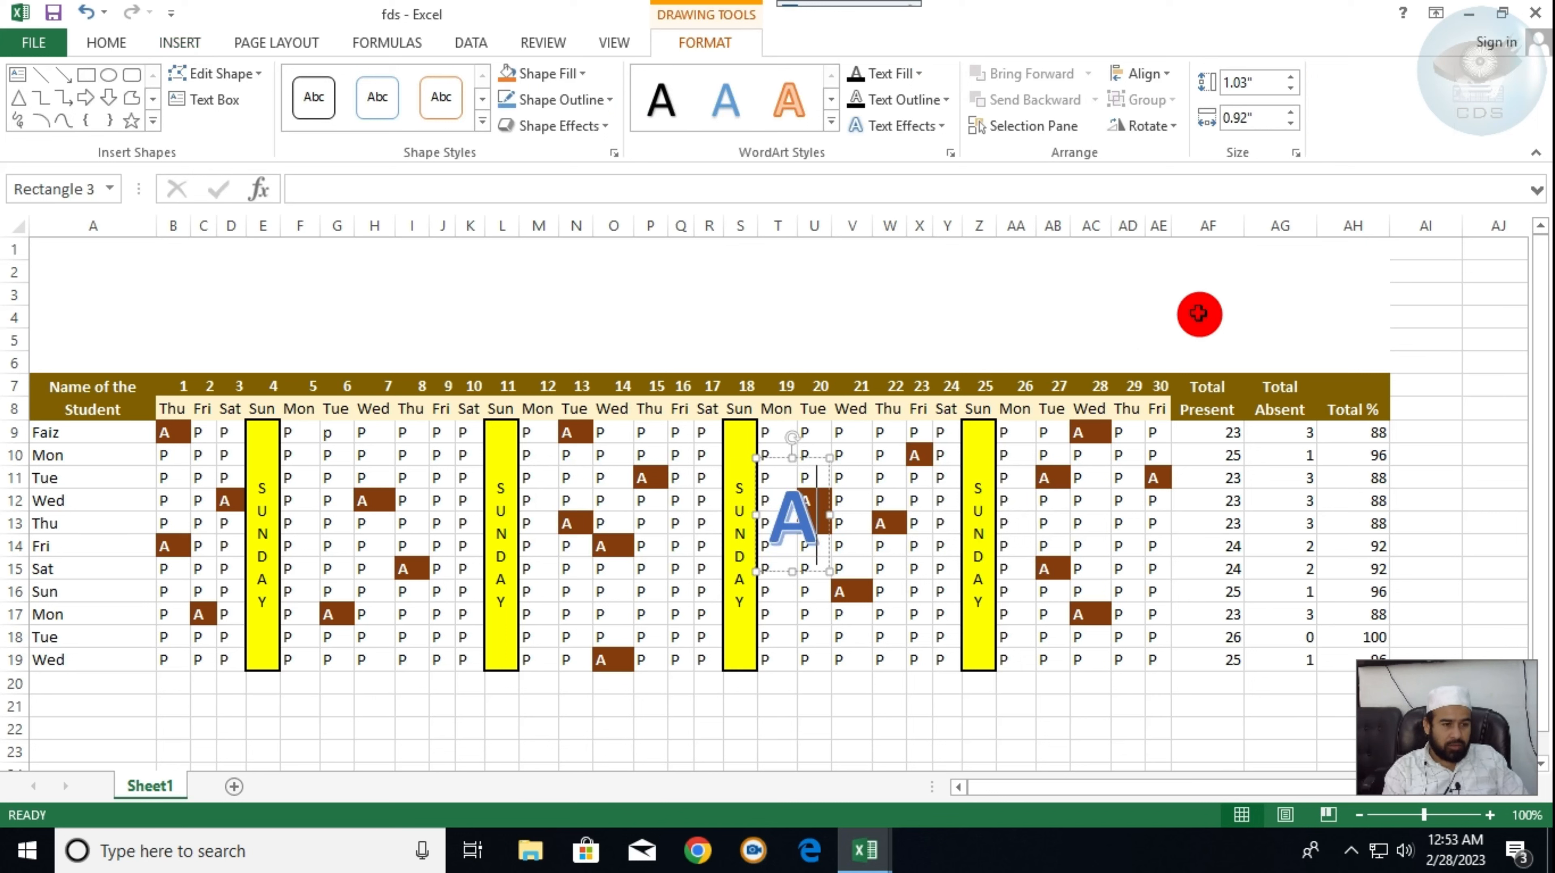
type("ttendance")
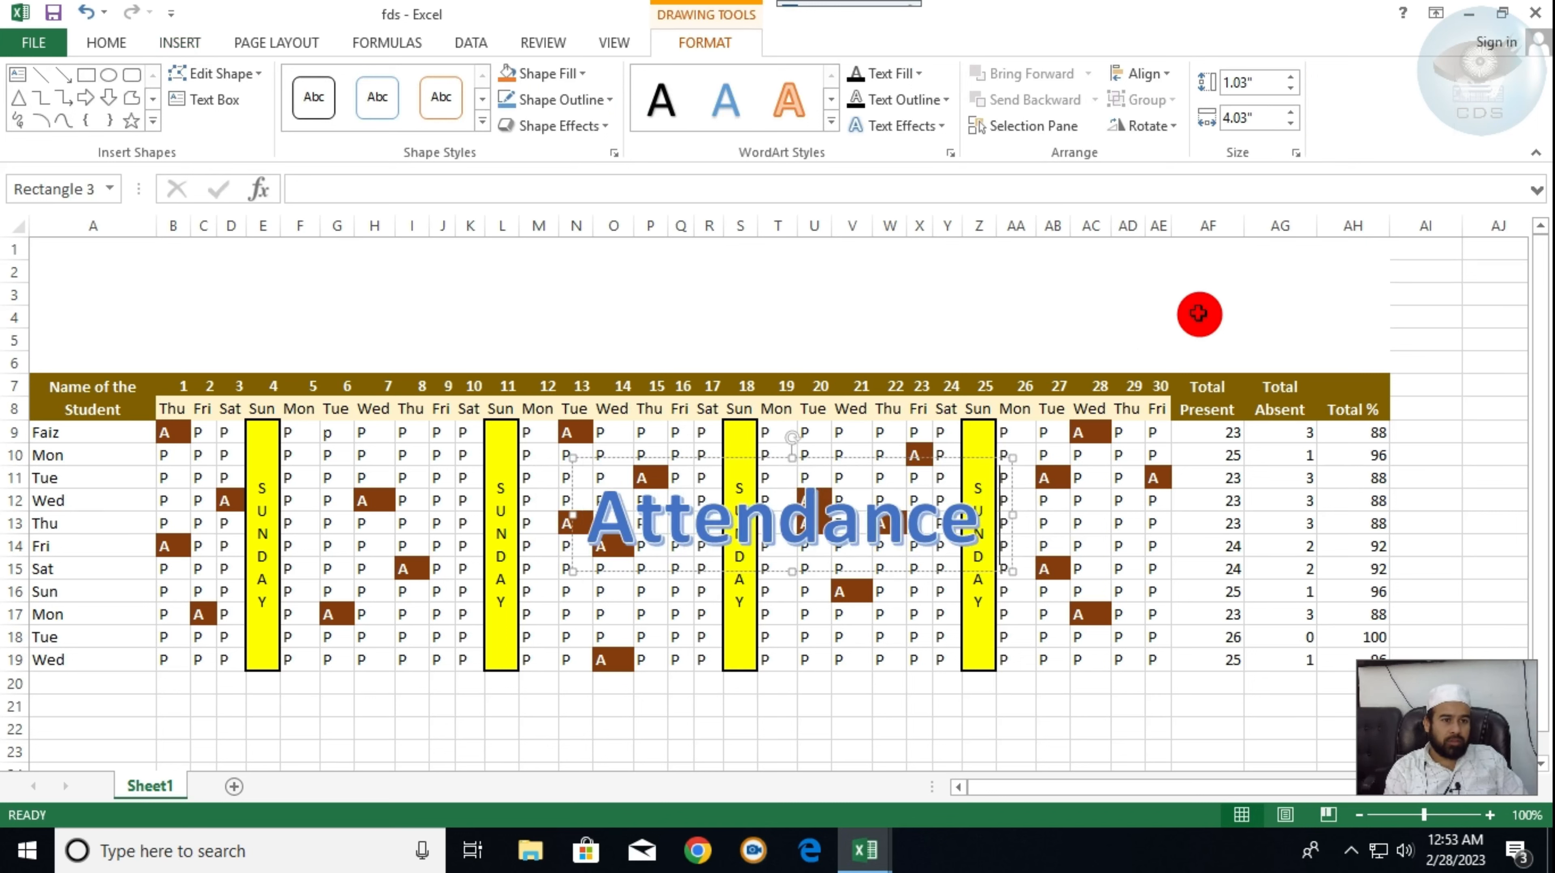
type(" Register")
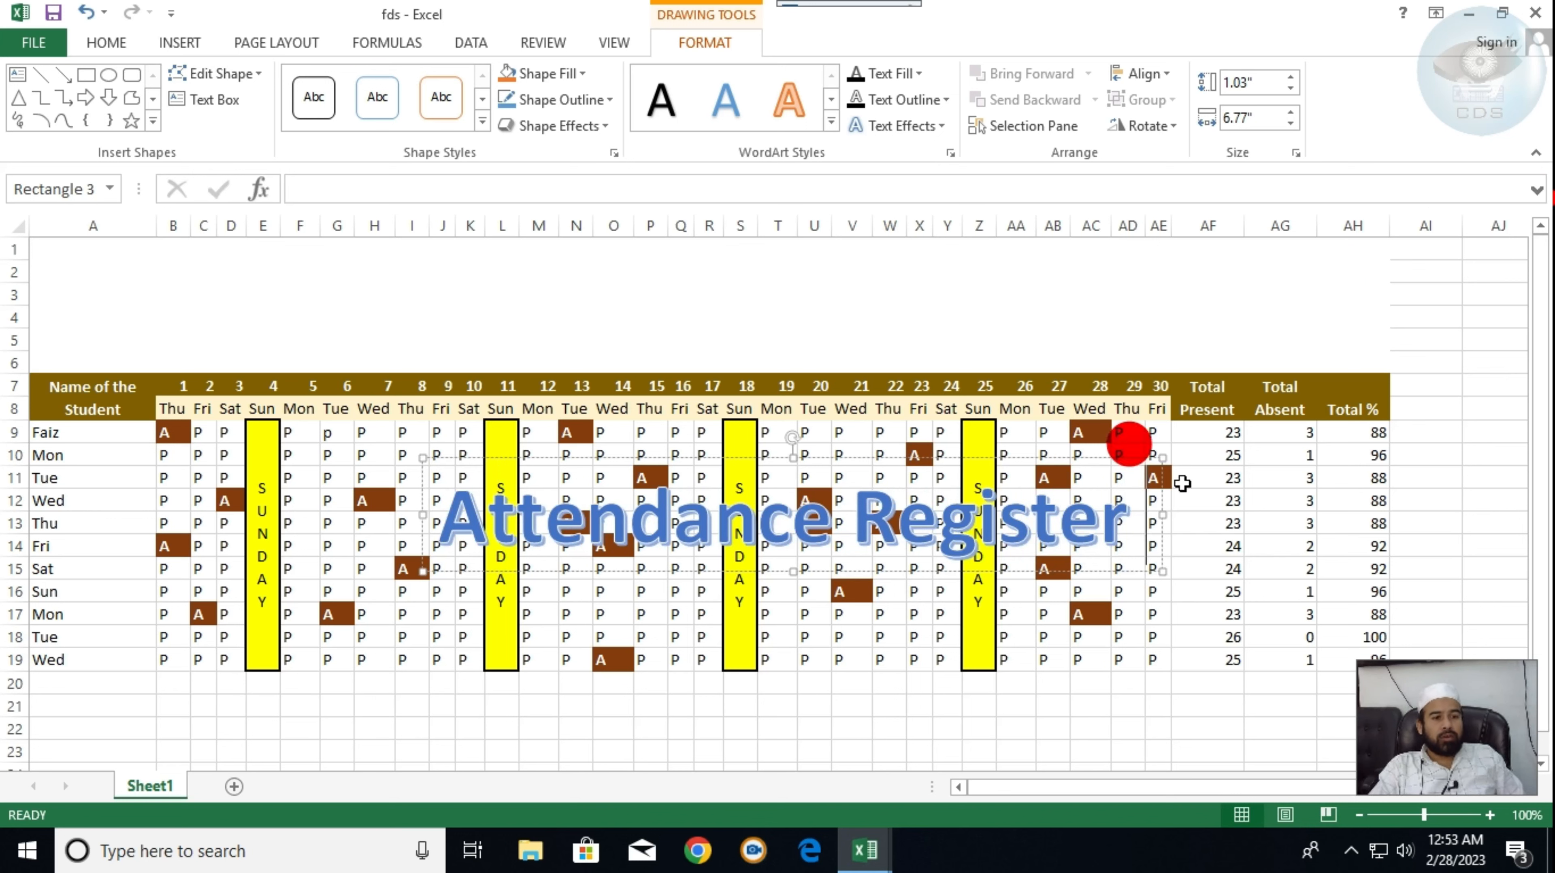
left_click(1231, 518)
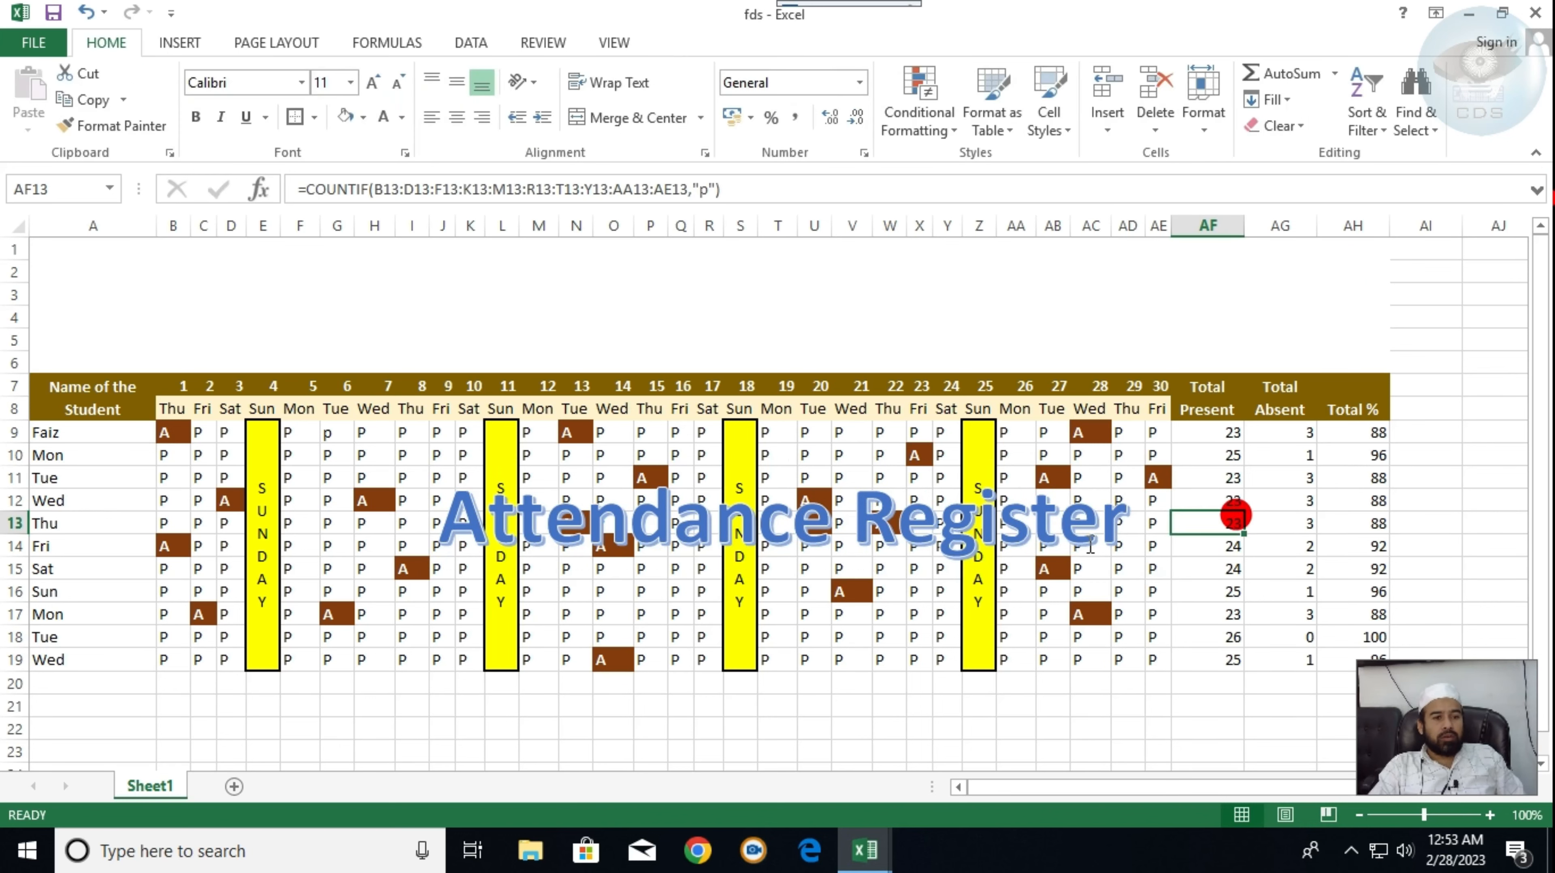
- Move the Attendance Register title into the blank area above the table and deselect it
left_click(1099, 537)
left_click_drag(1084, 573, 948, 347)
left_click(1171, 304)
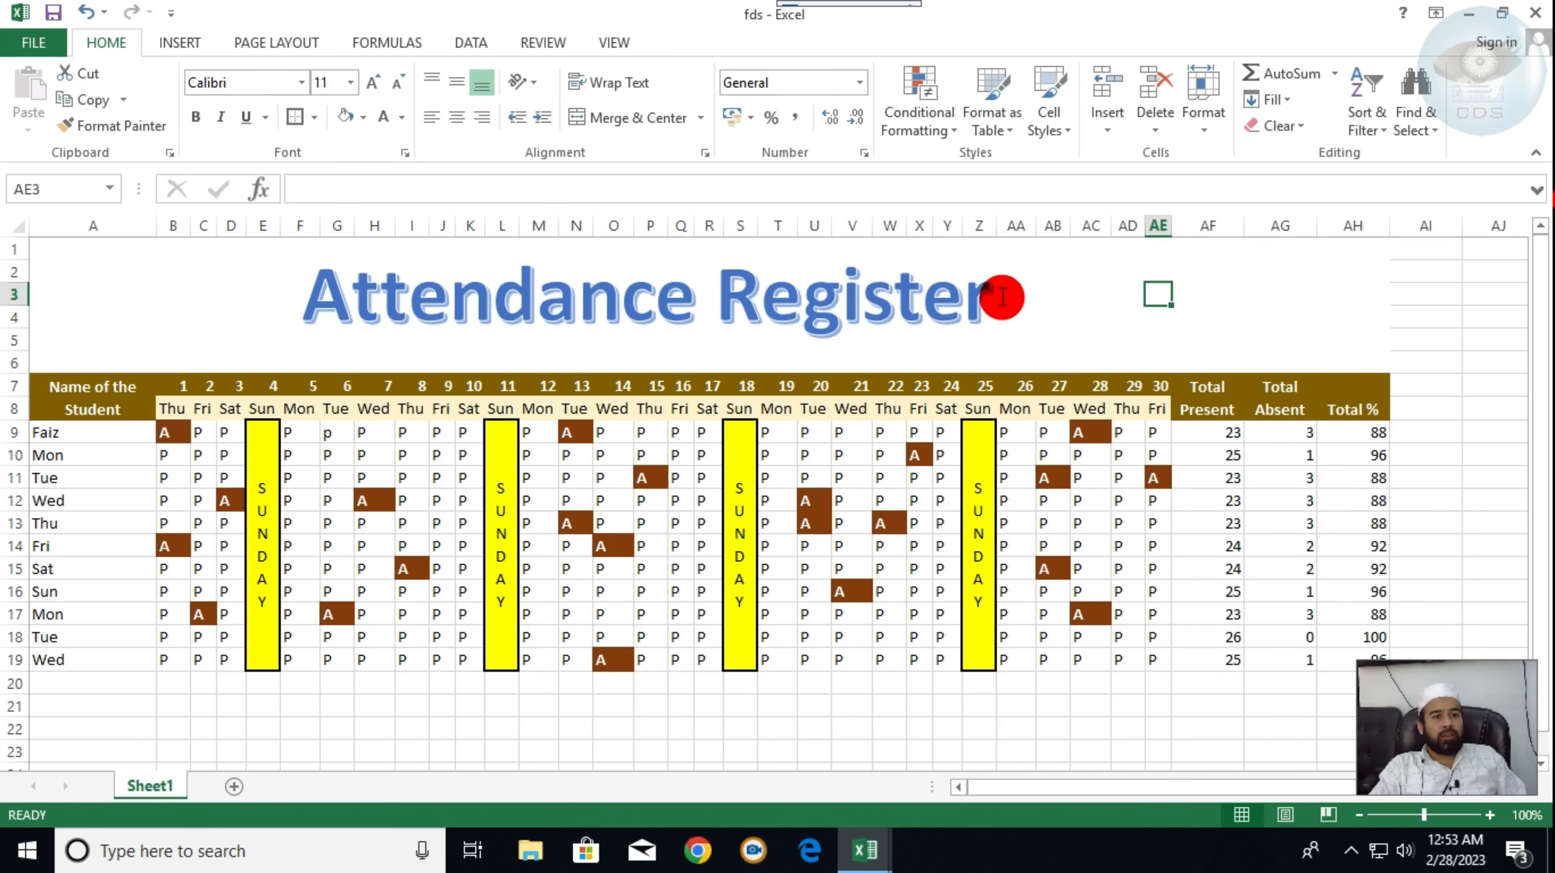
left_click(1016, 297)
left_click(1165, 297)
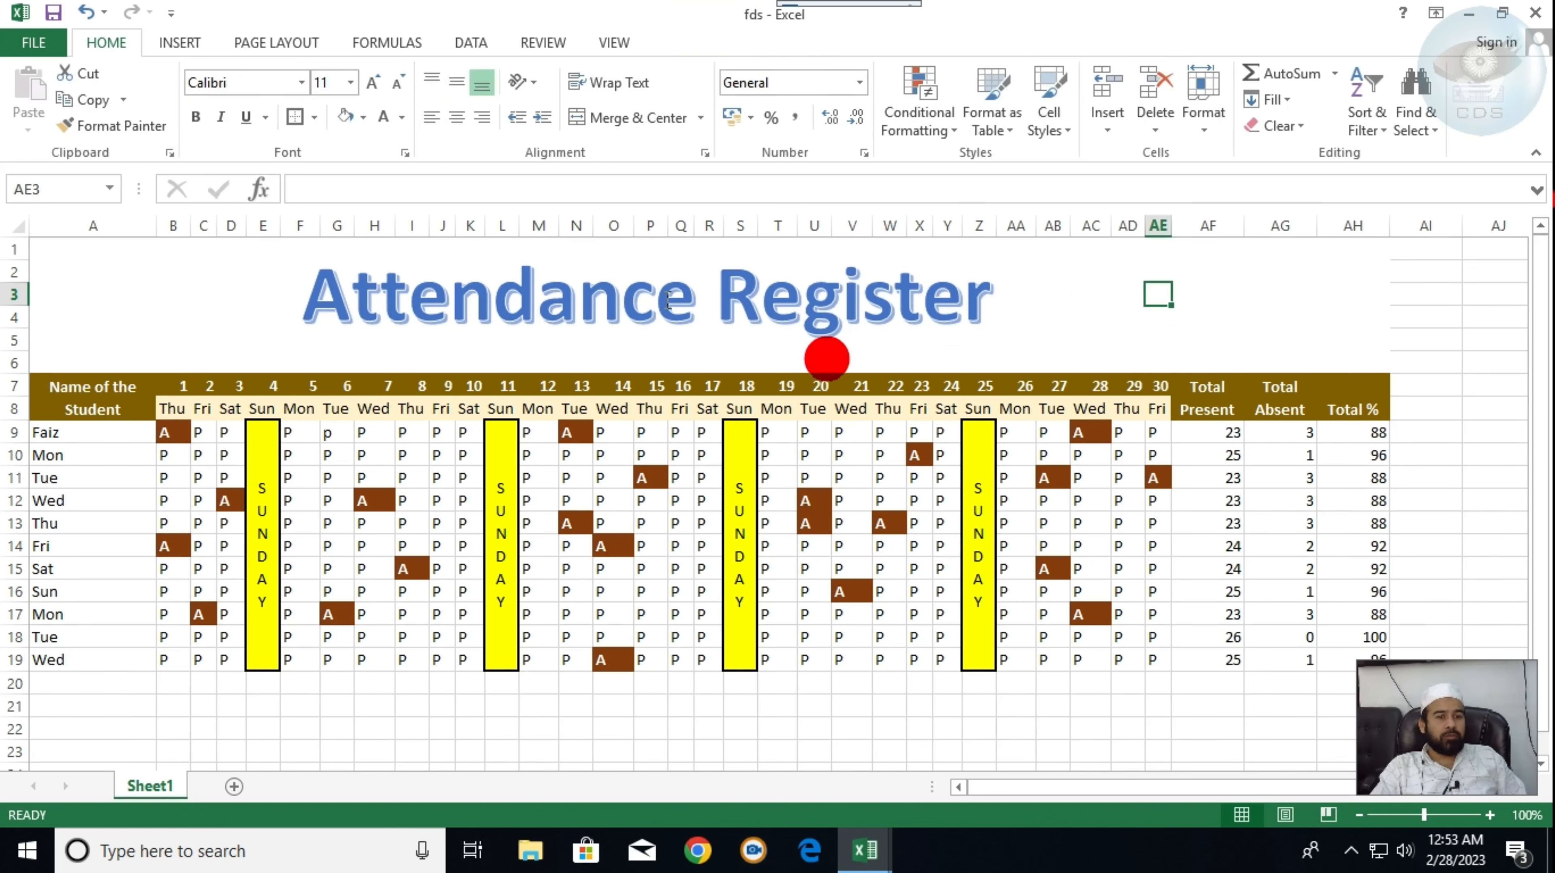
left_click(1284, 358)
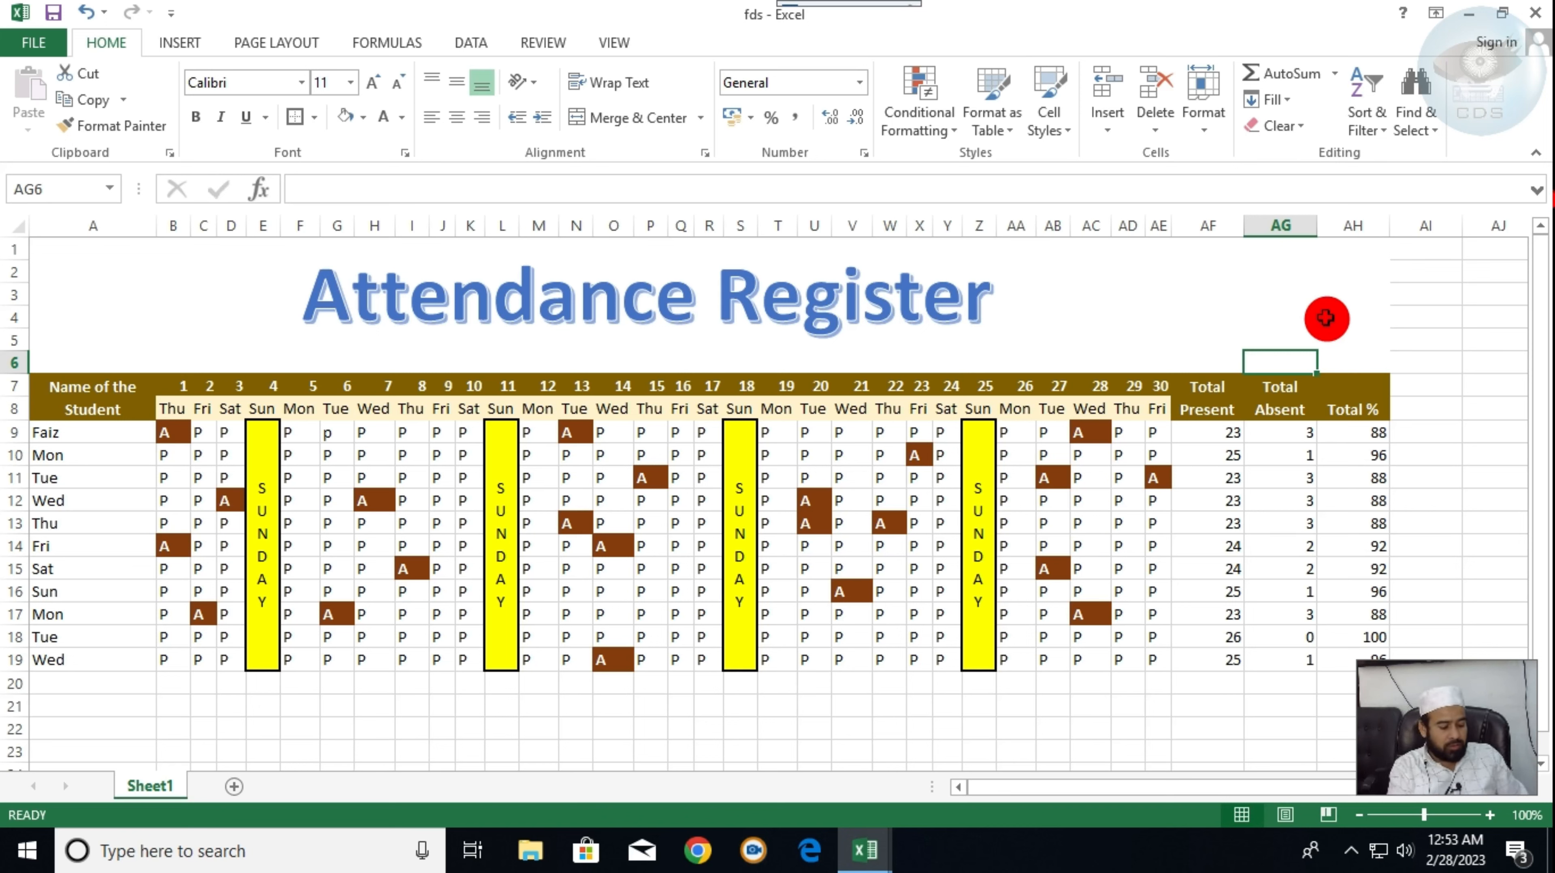
left_click(1493, 315)
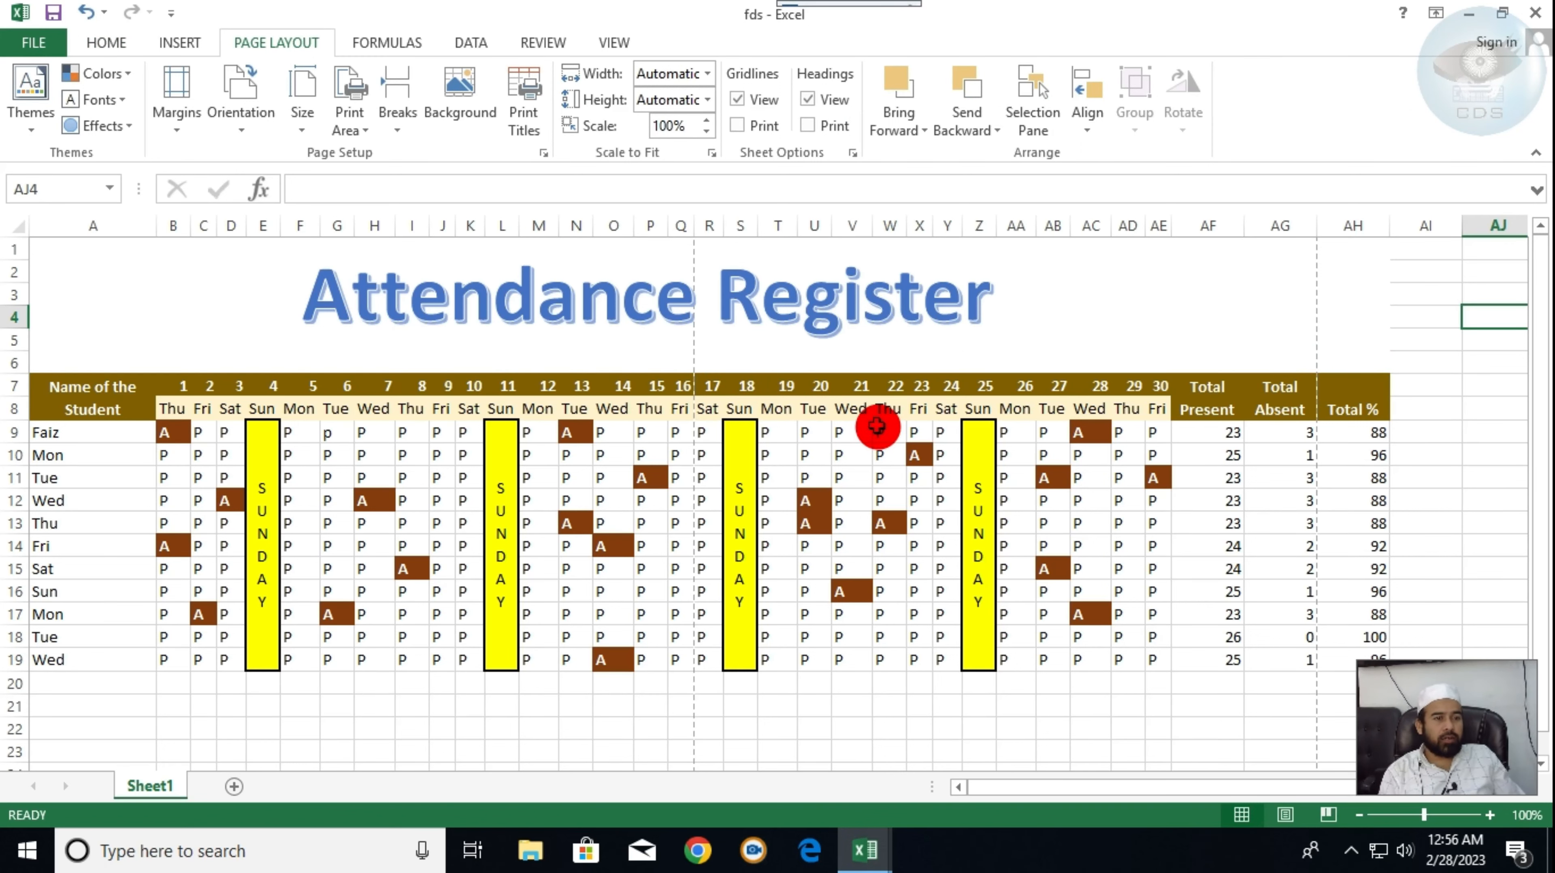
- Set the printout to A4 paper in landscape orientation, checking the print preview, and return to the worksheet
key("ctrl+p")
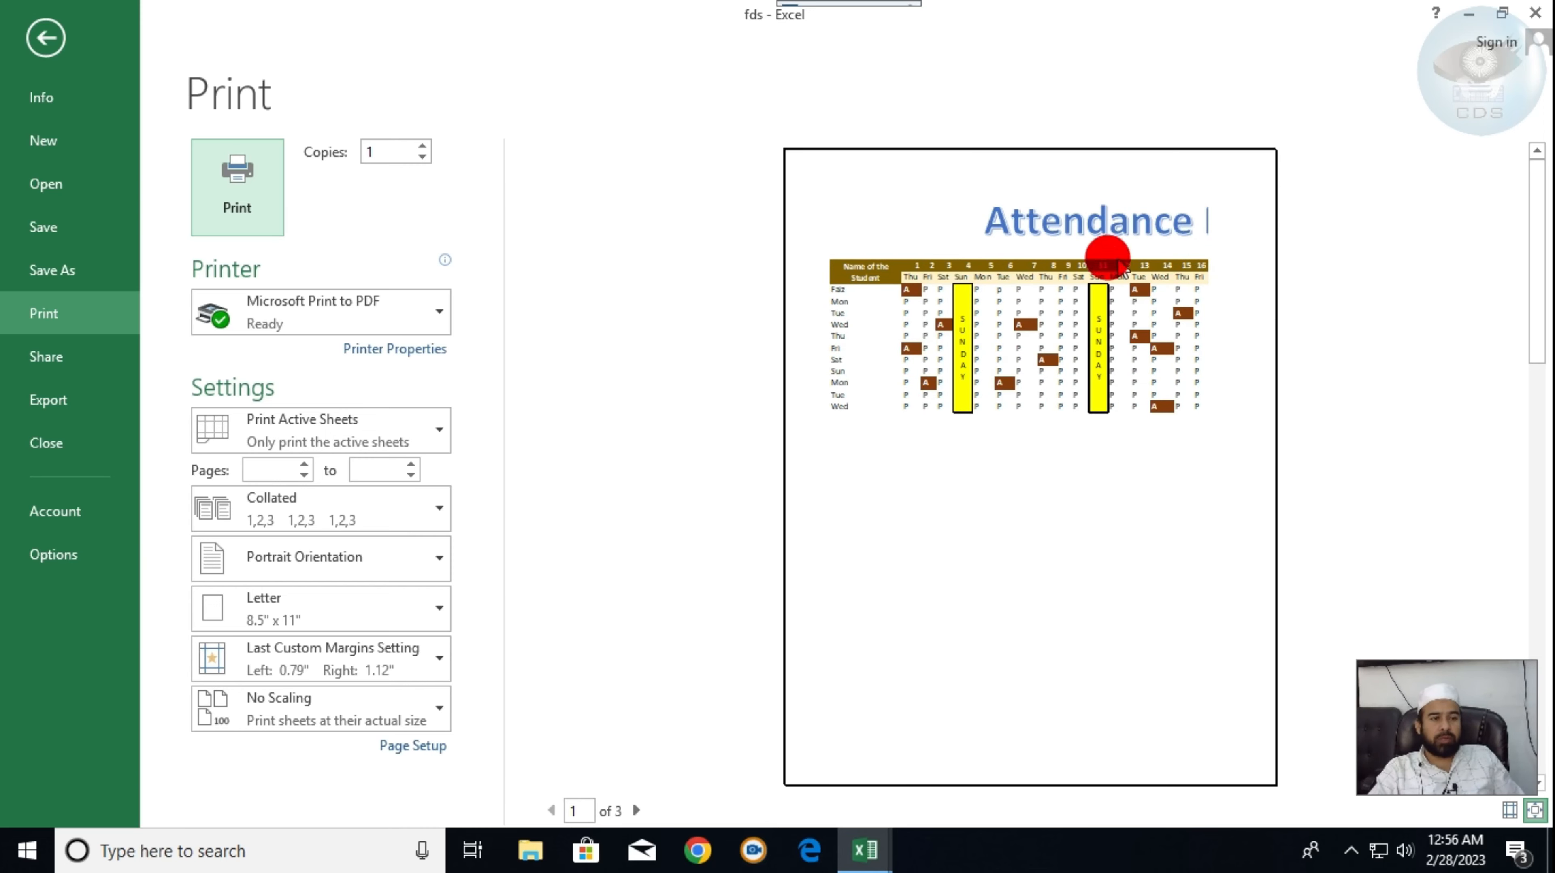
left_click(323, 624)
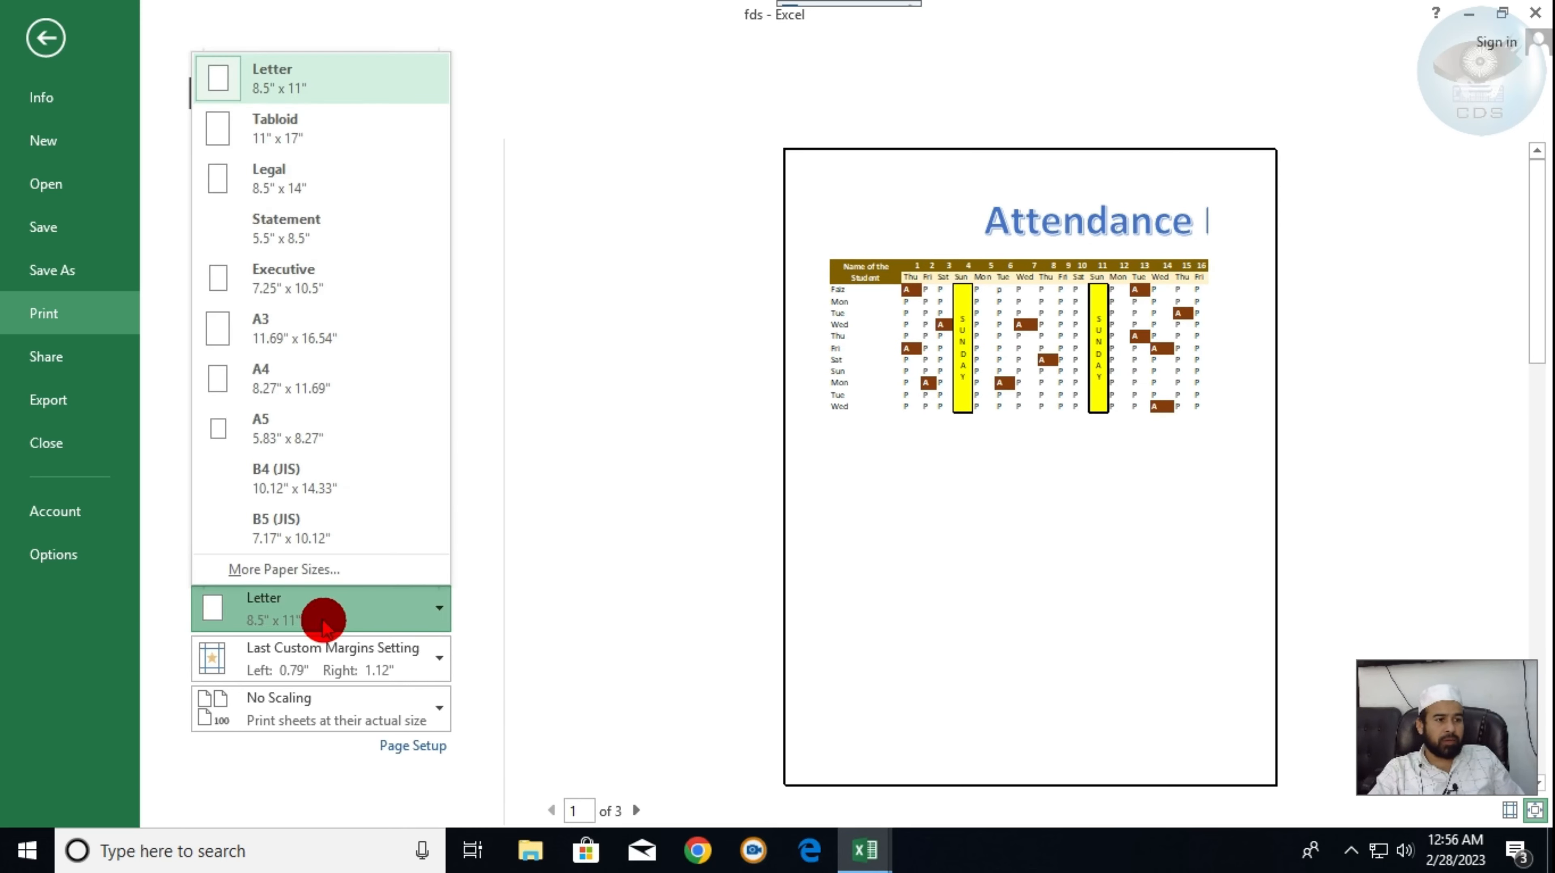
left_click(302, 375)
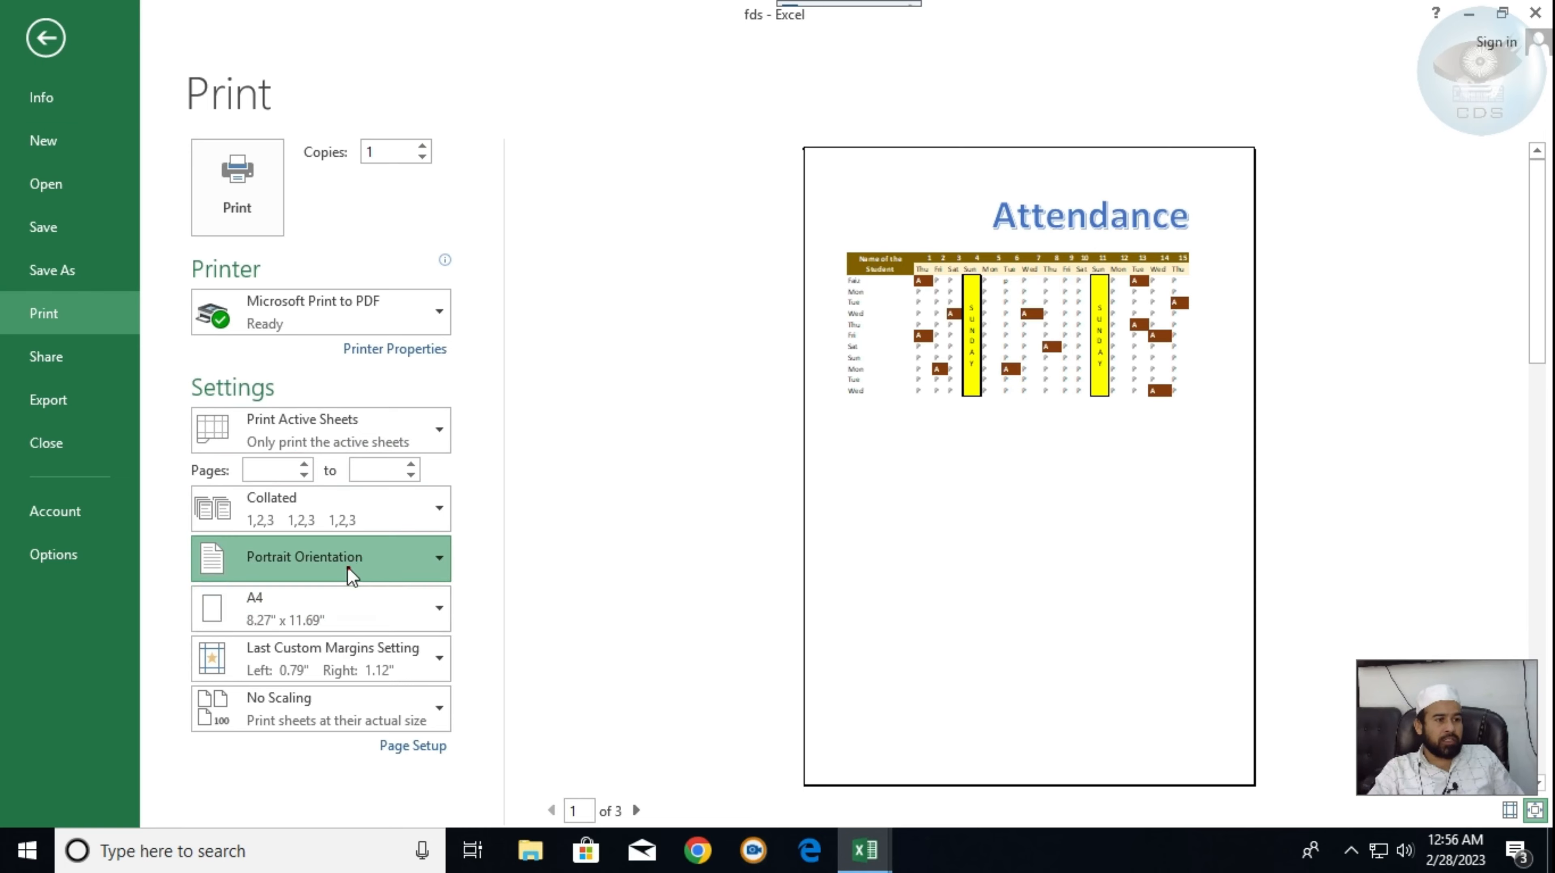
left_click(334, 566)
left_click(328, 664)
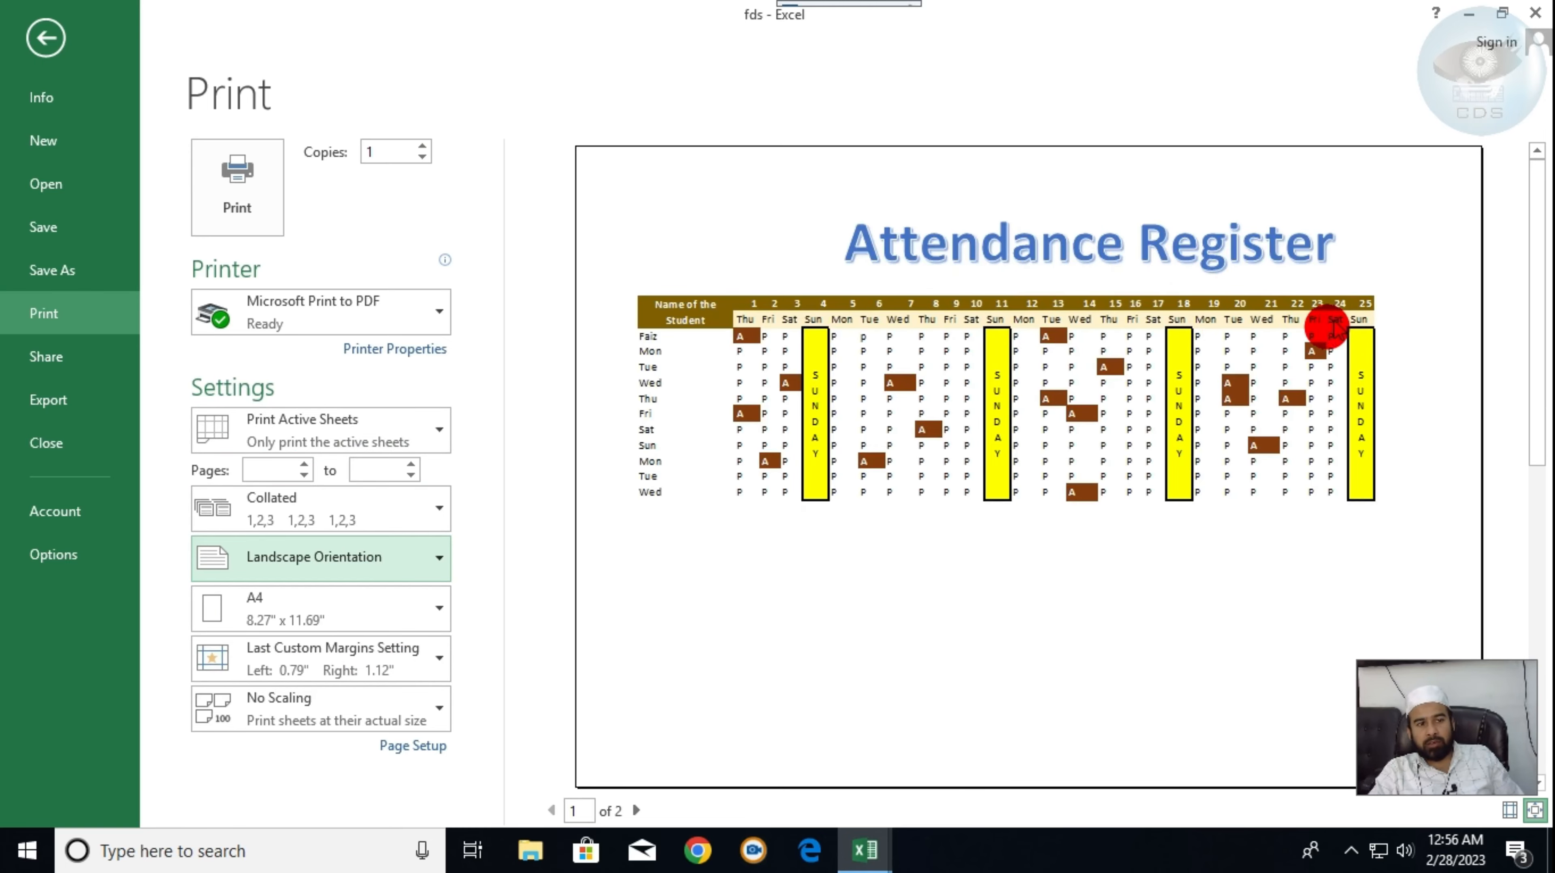
left_click(31, 51)
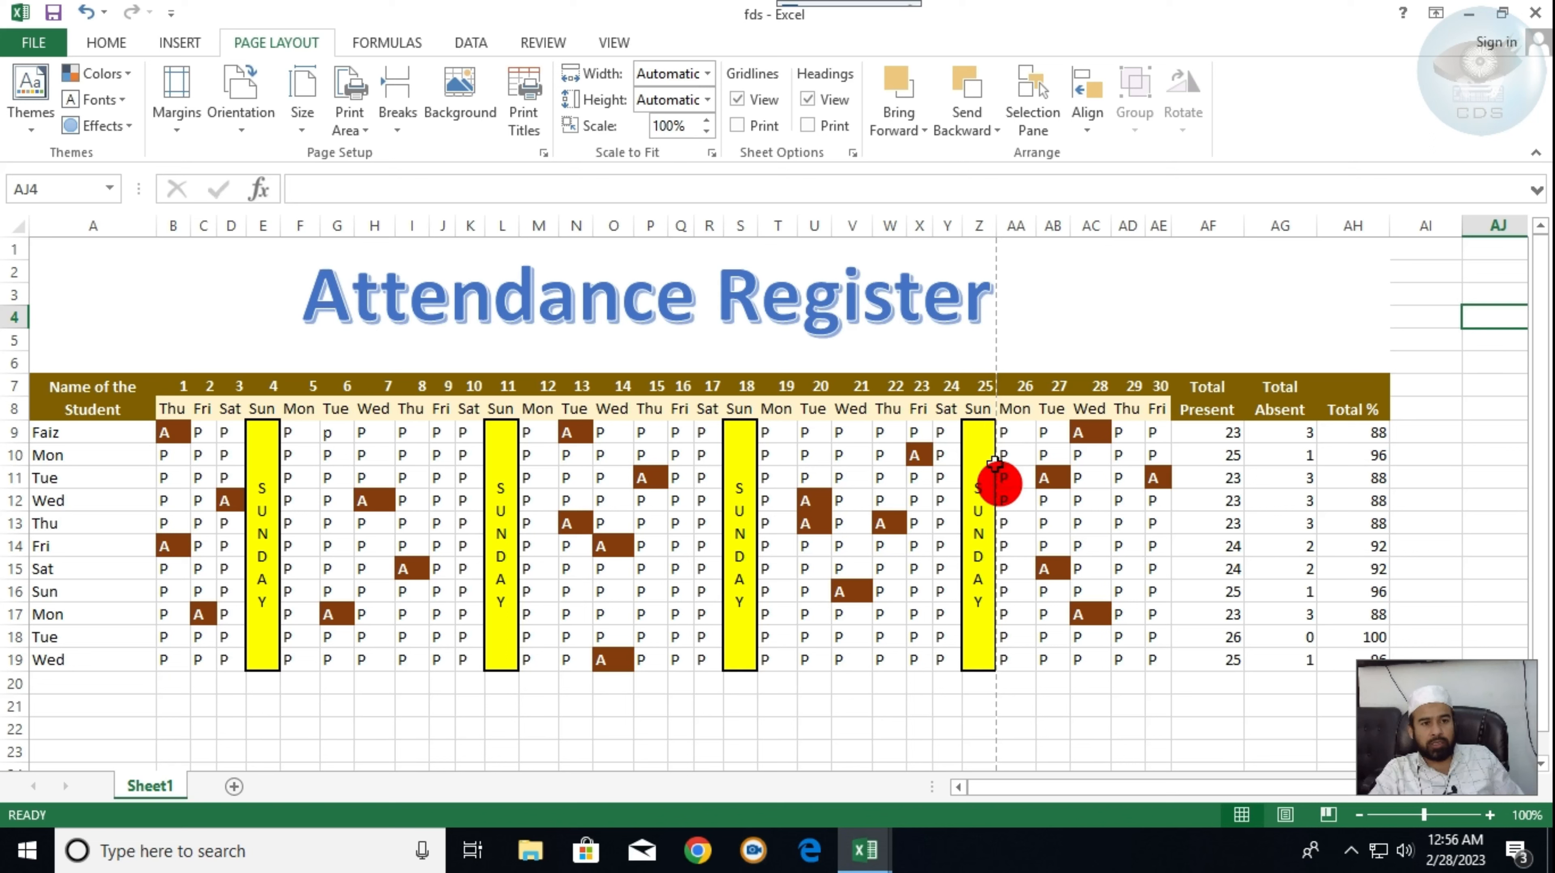
left_click(987, 388)
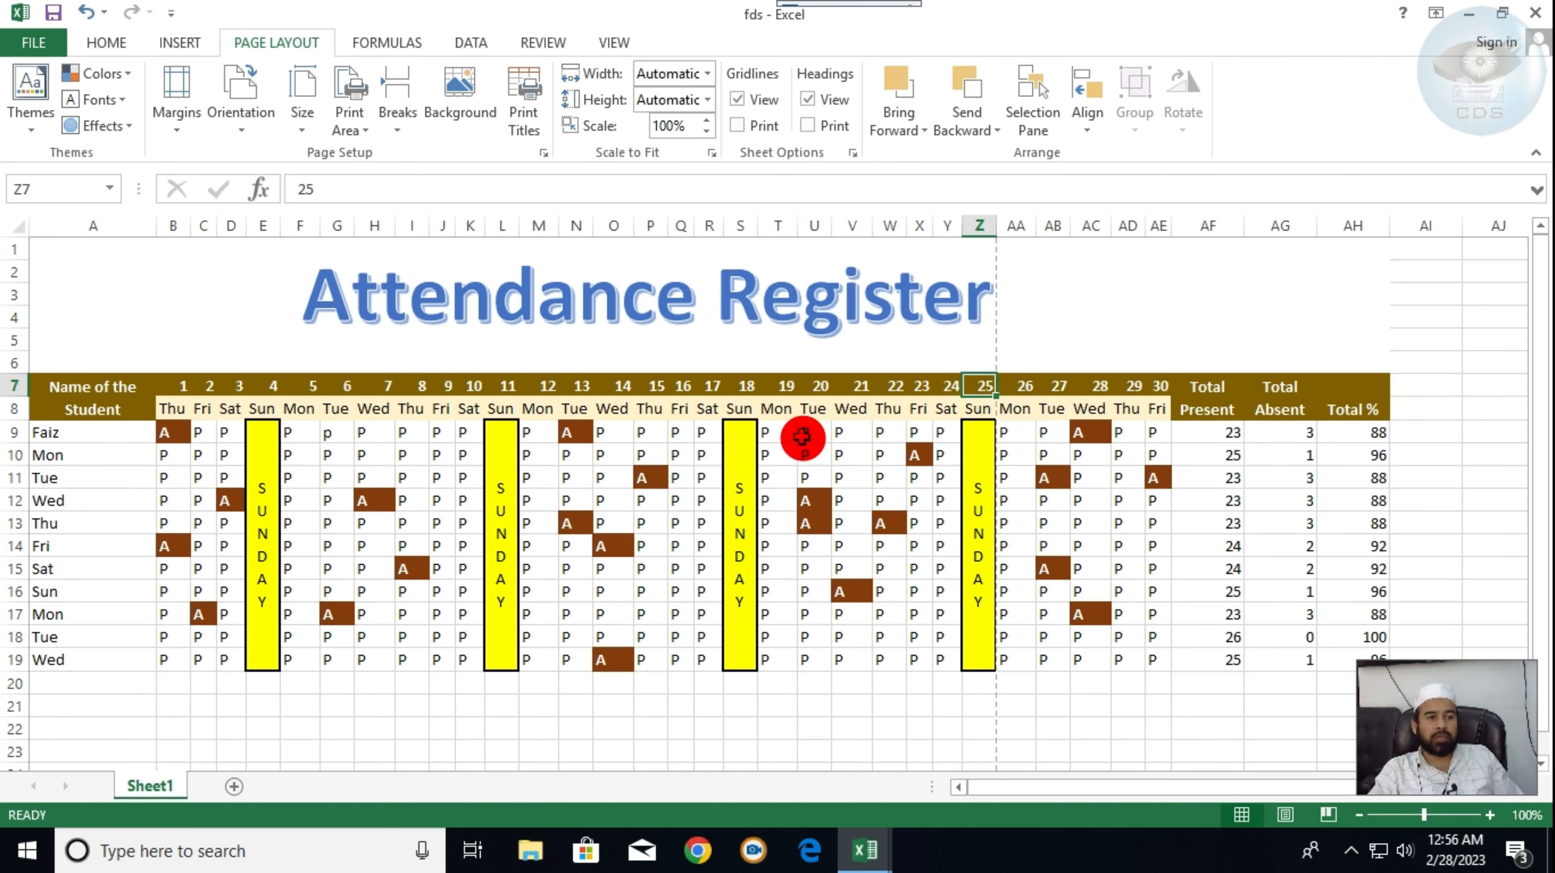
- Examine how the page-break lines split the attendance register across printed pages
scroll(627, 480, "down", 5)
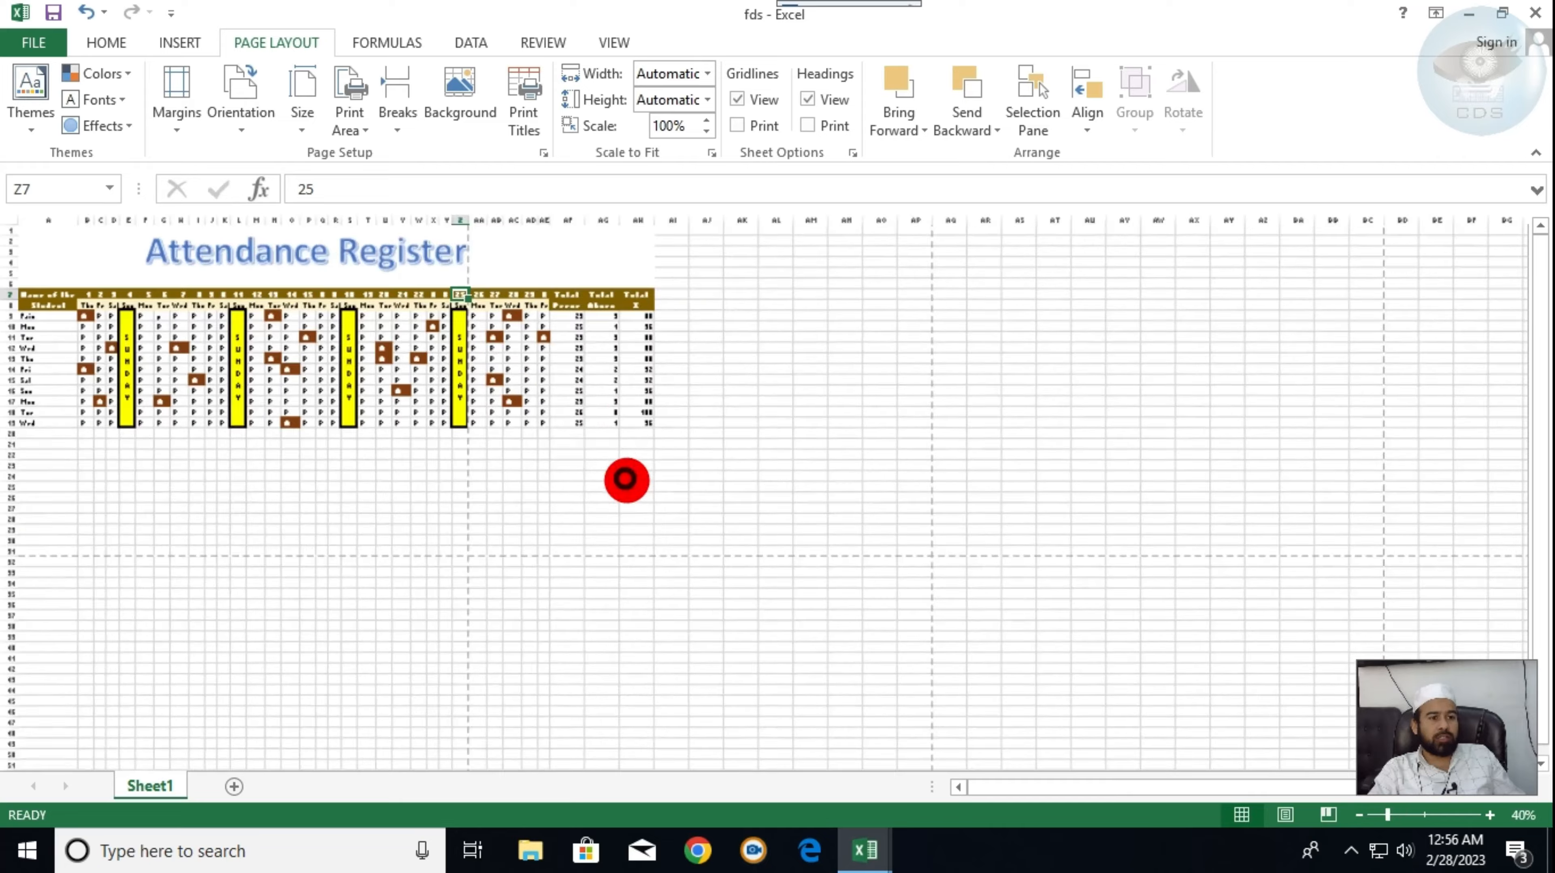
scroll(627, 480, "up", 1)
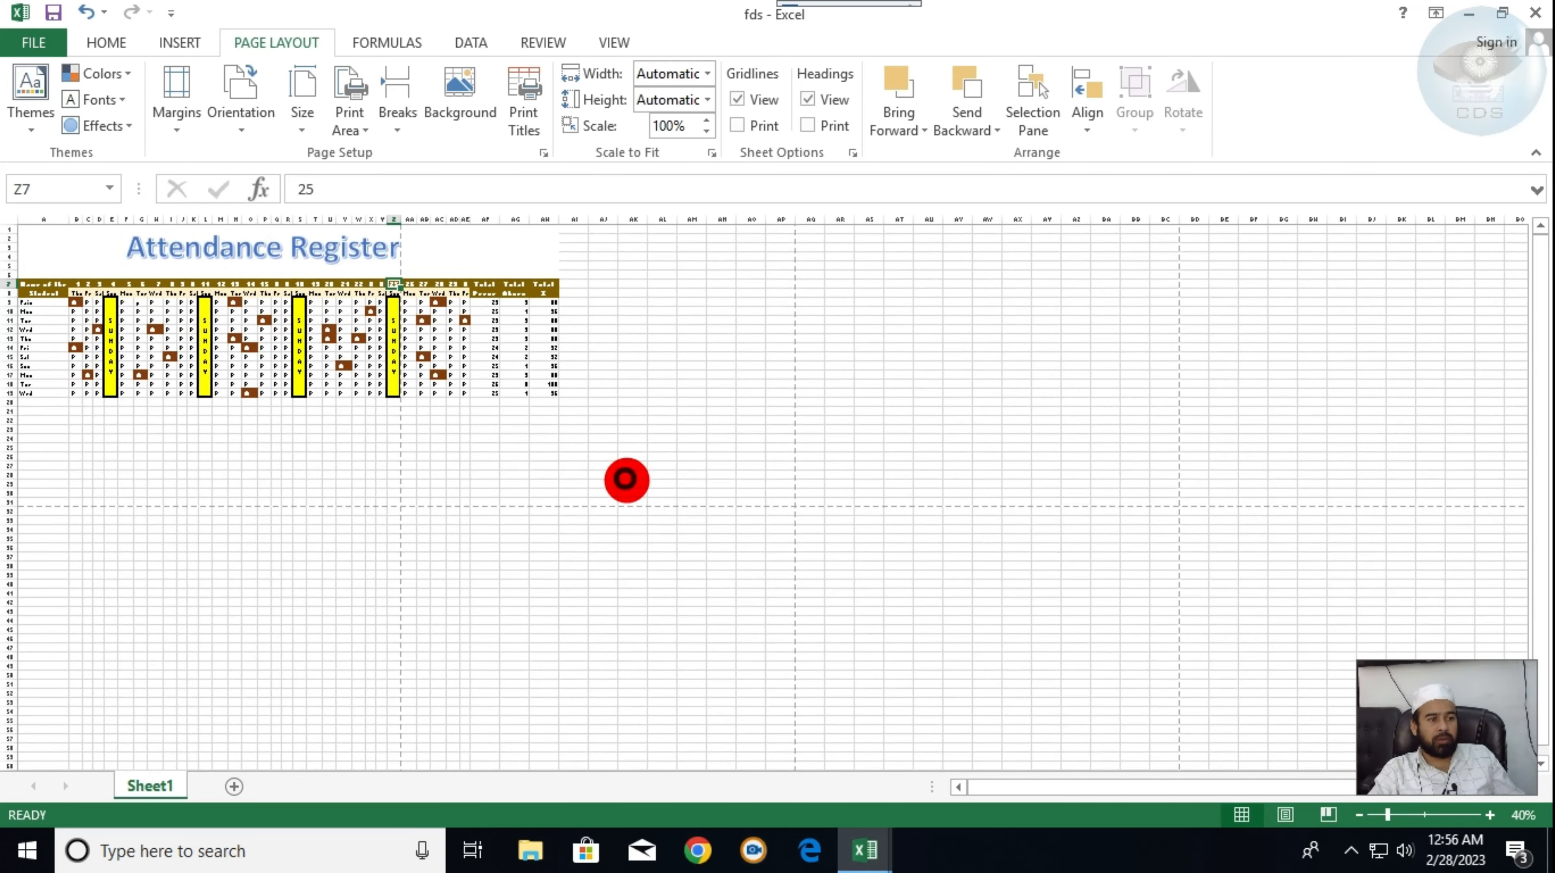
scroll(626, 480, "down", 1)
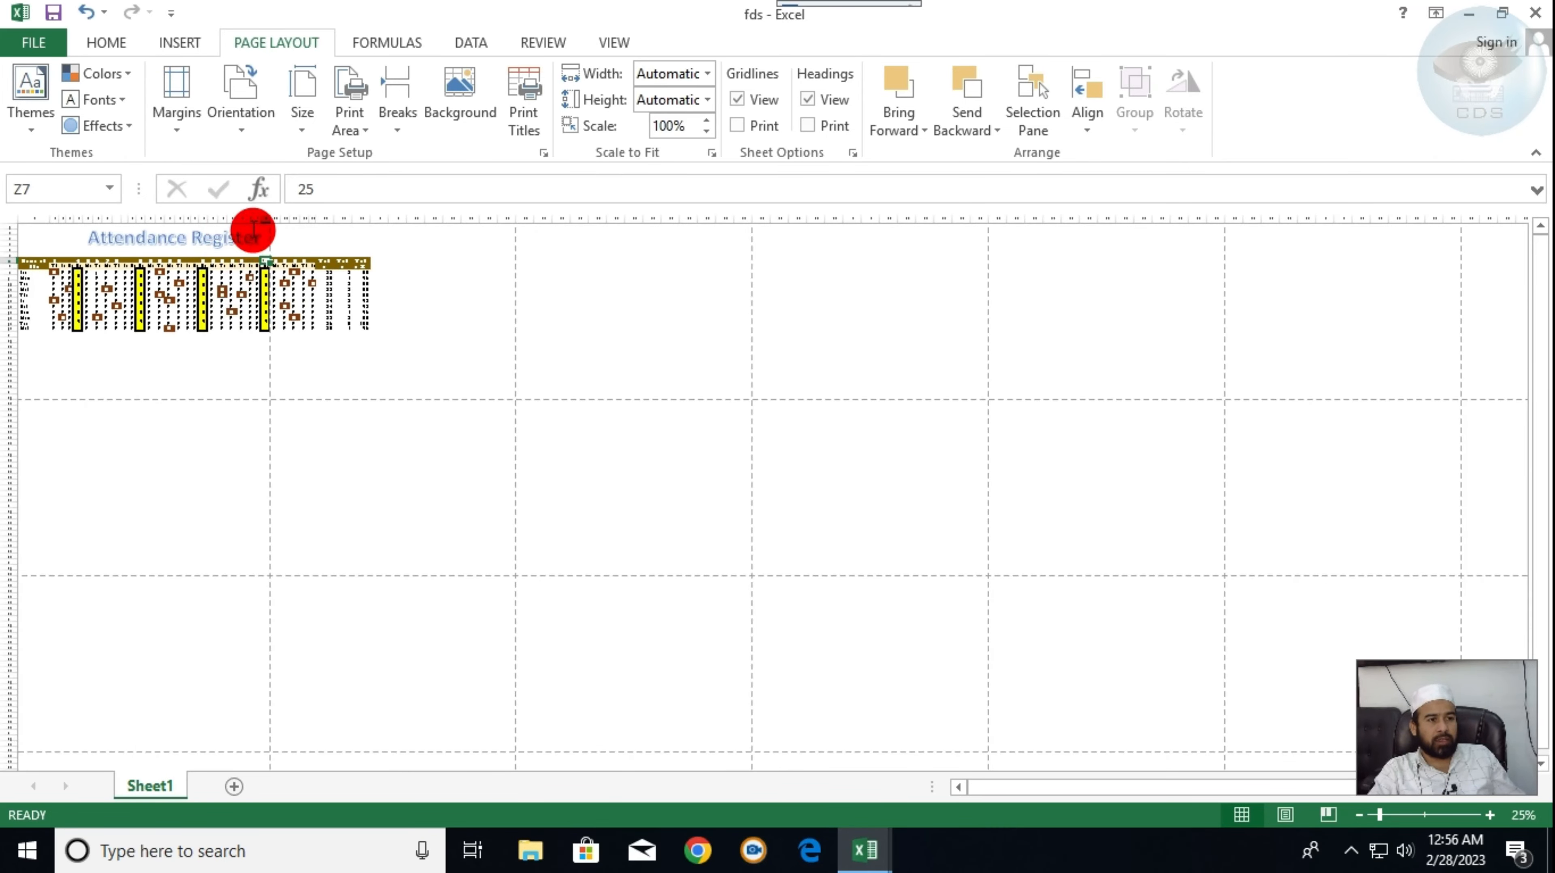
mouse_move(21, 230)
left_mouse_down()
mouse_move(226, 386)
mouse_move(280, 403)
left_mouse_up()
left_click_drag(300, 236, 510, 395)
scroll(256, 347, "up", 7, "ctrl")
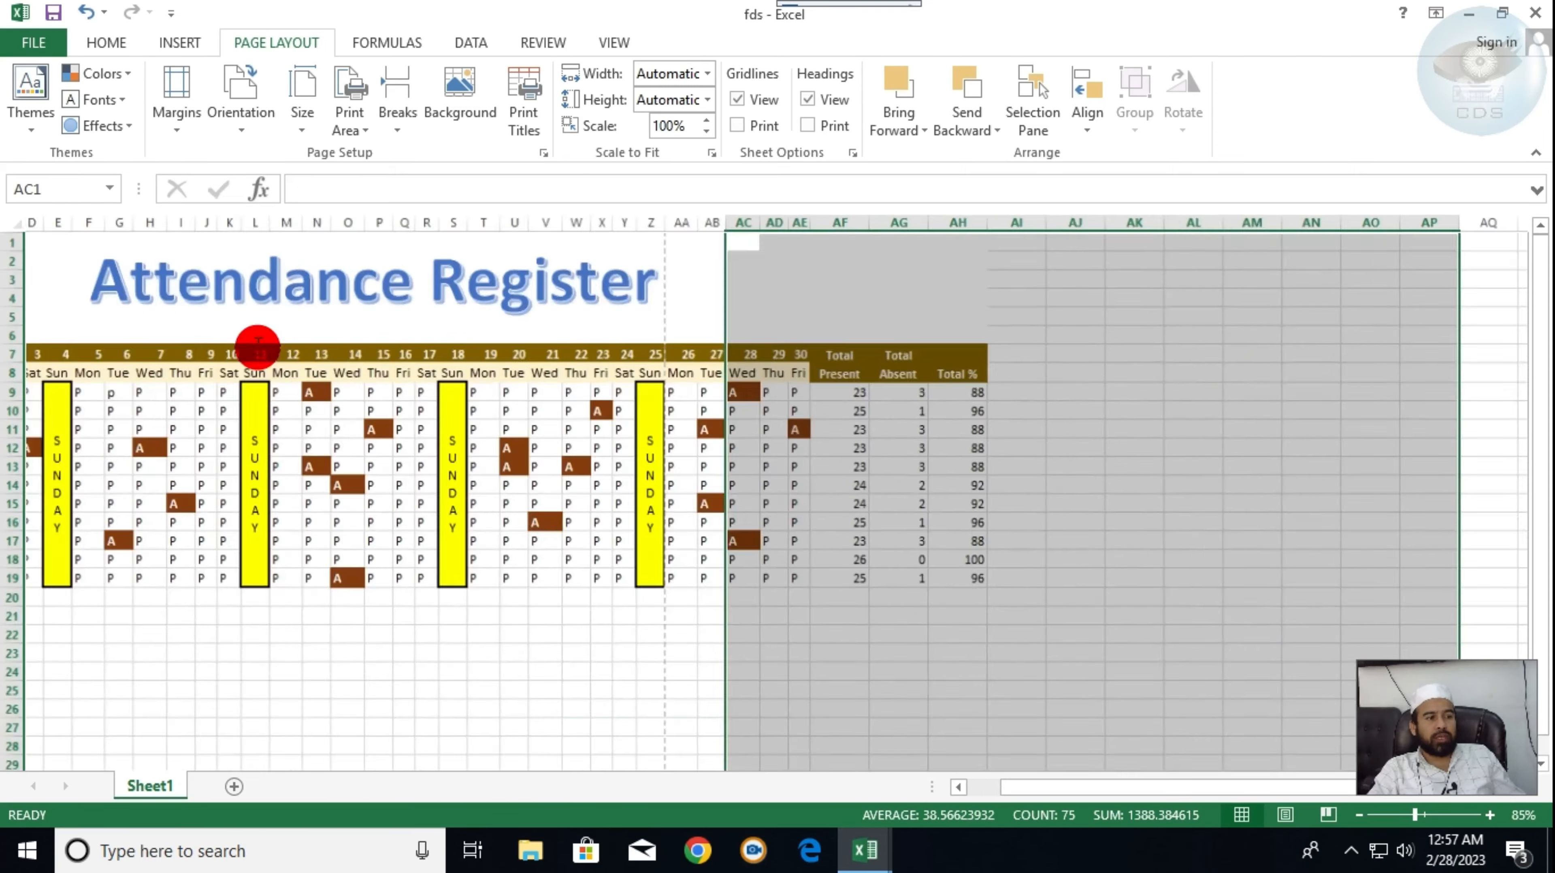
scroll(295, 372, "down", 5, "ctrl")
scroll(326, 436, "up", 2, "ctrl")
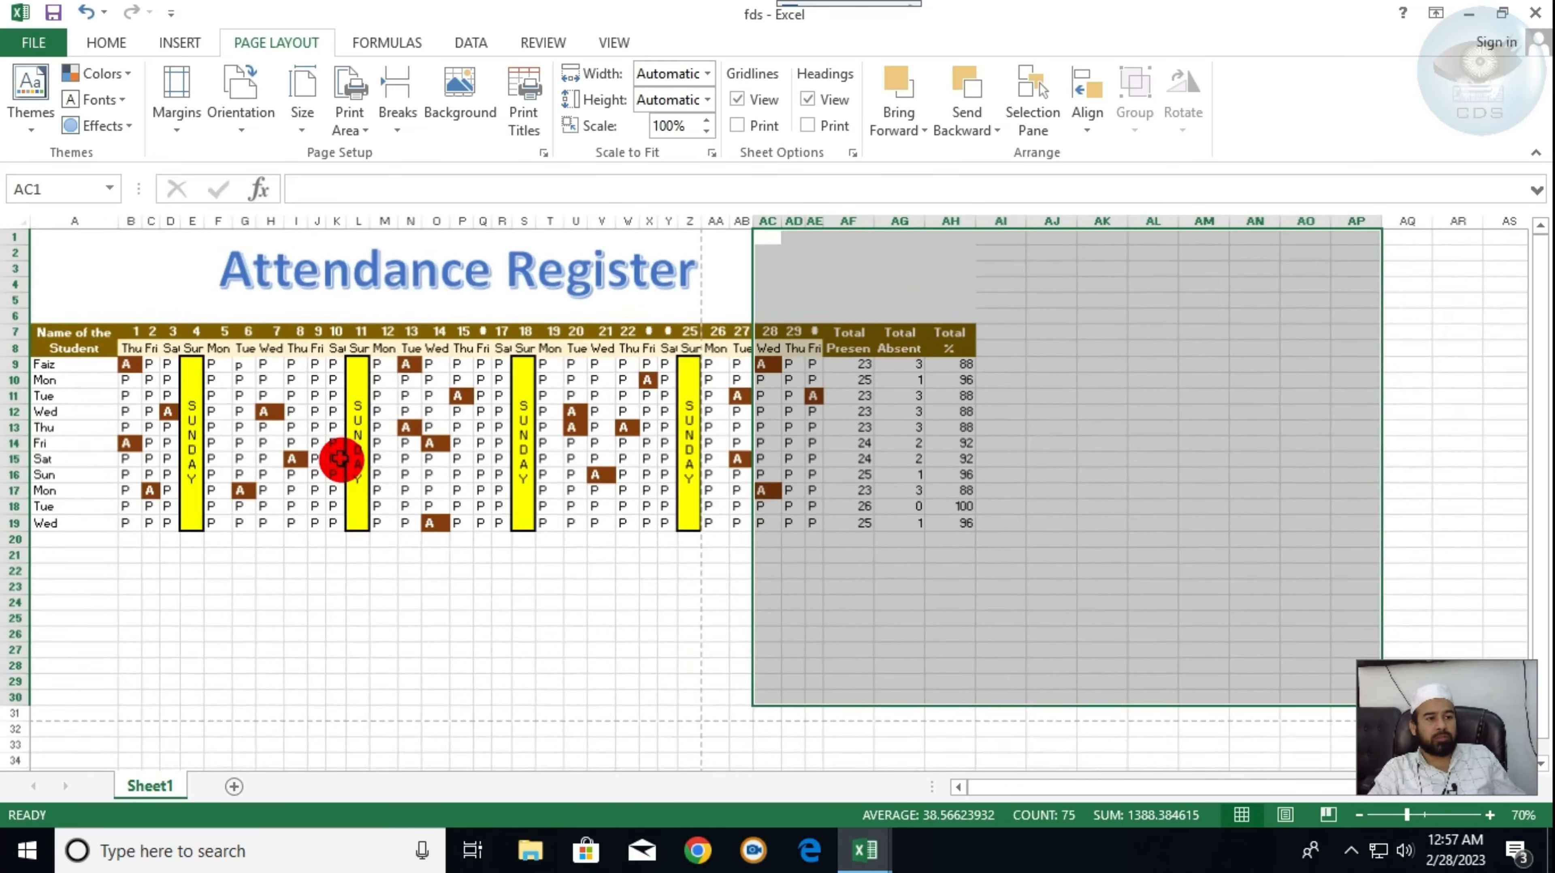
left_click(435, 557)
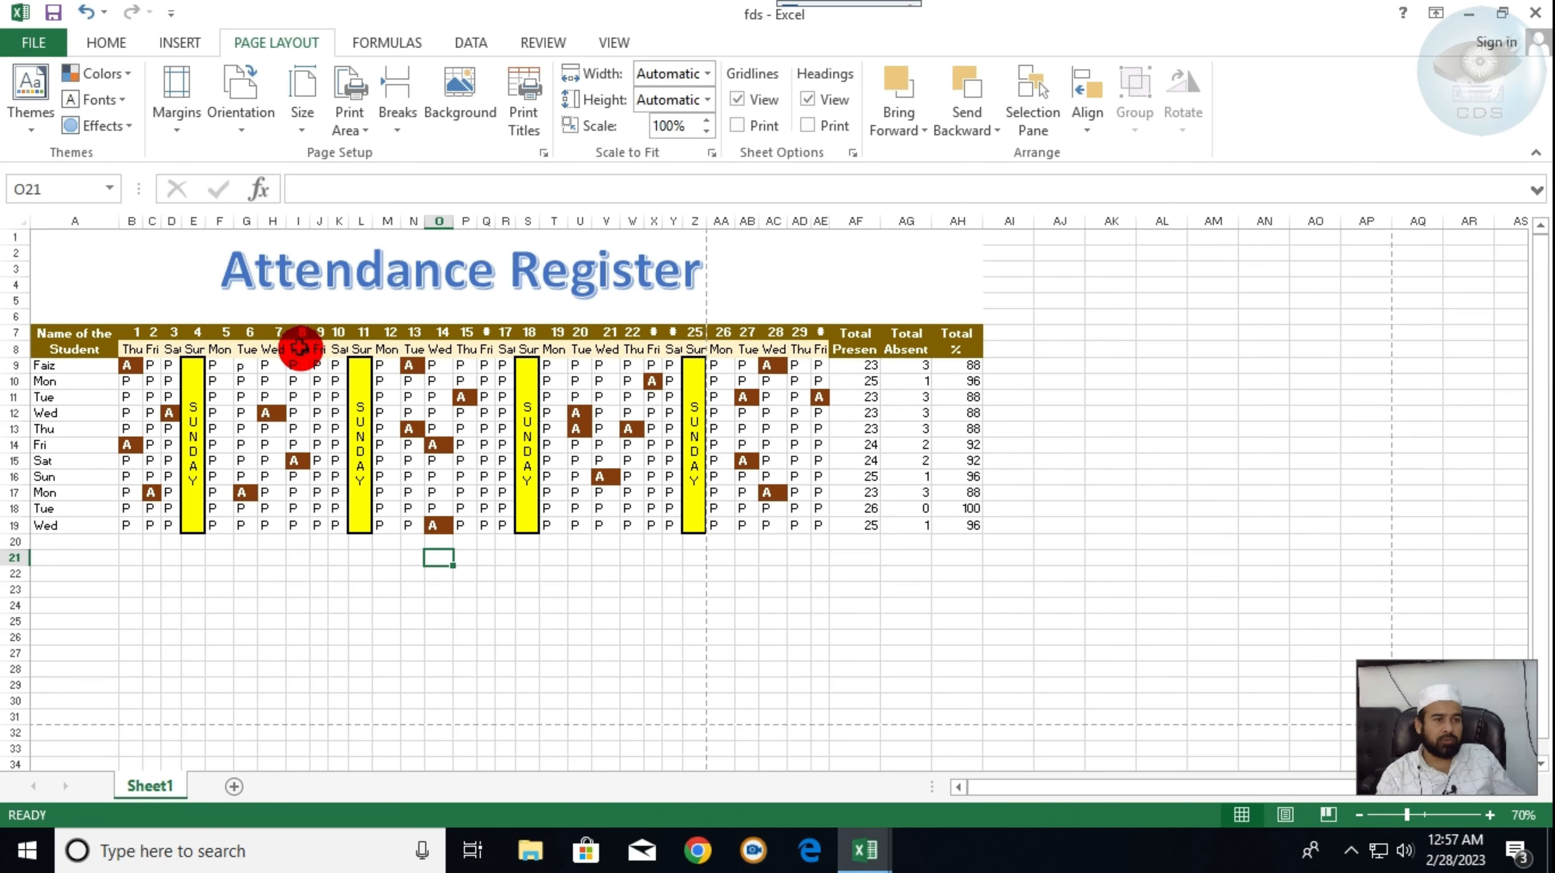
- Show the margins in the print preview, reduce the left margin to 0.35" and the right margin to 0.3", and return to the worksheet
key("ctrl+p")
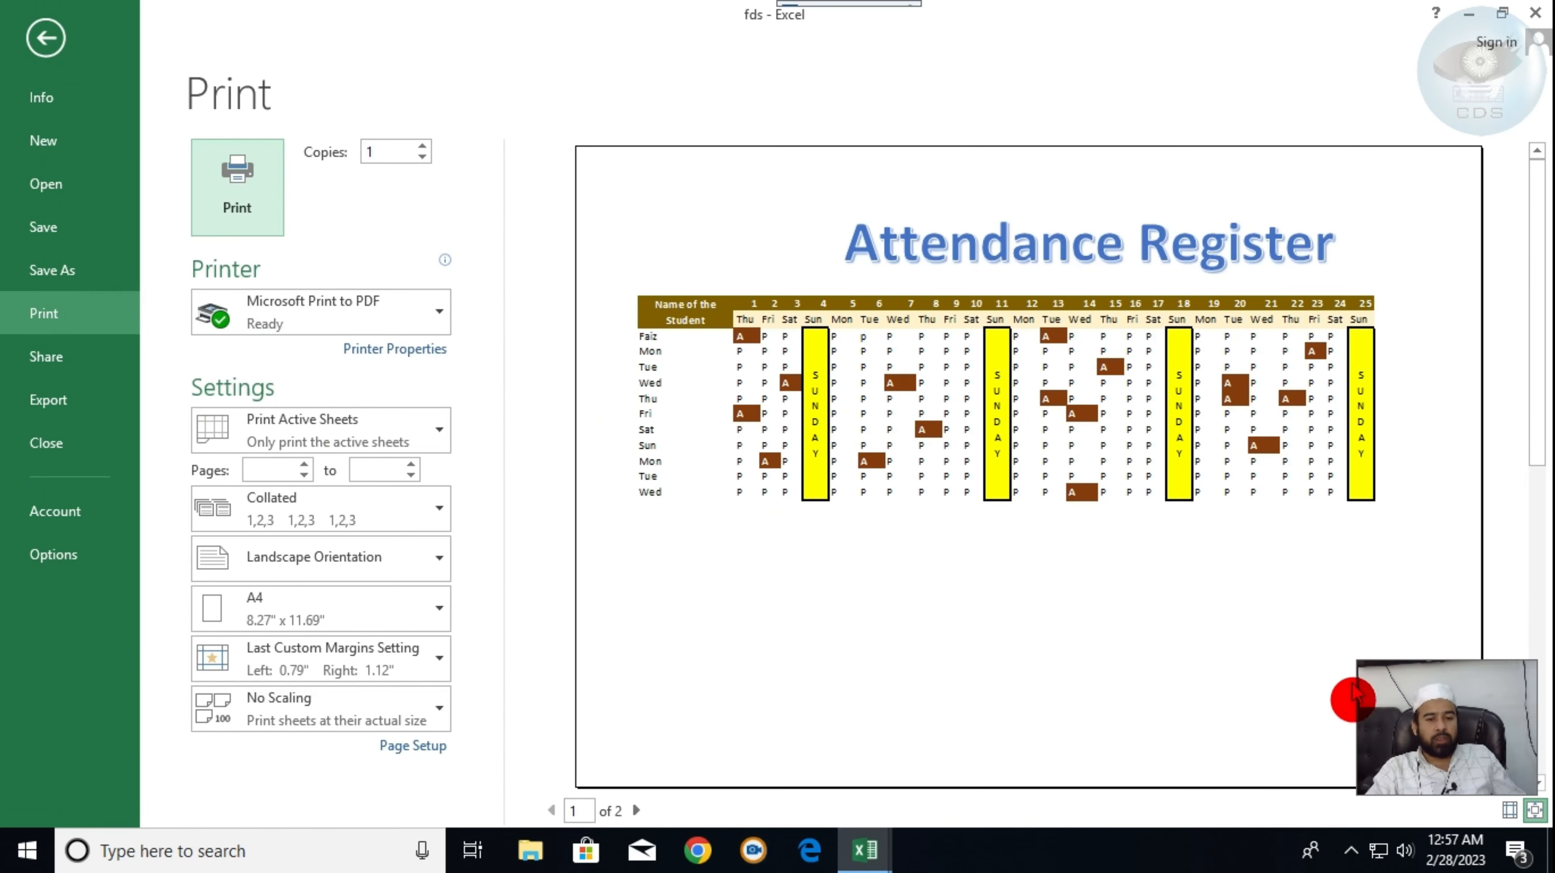
left_click(1323, 676)
left_click_drag(1394, 691, 1386, 588)
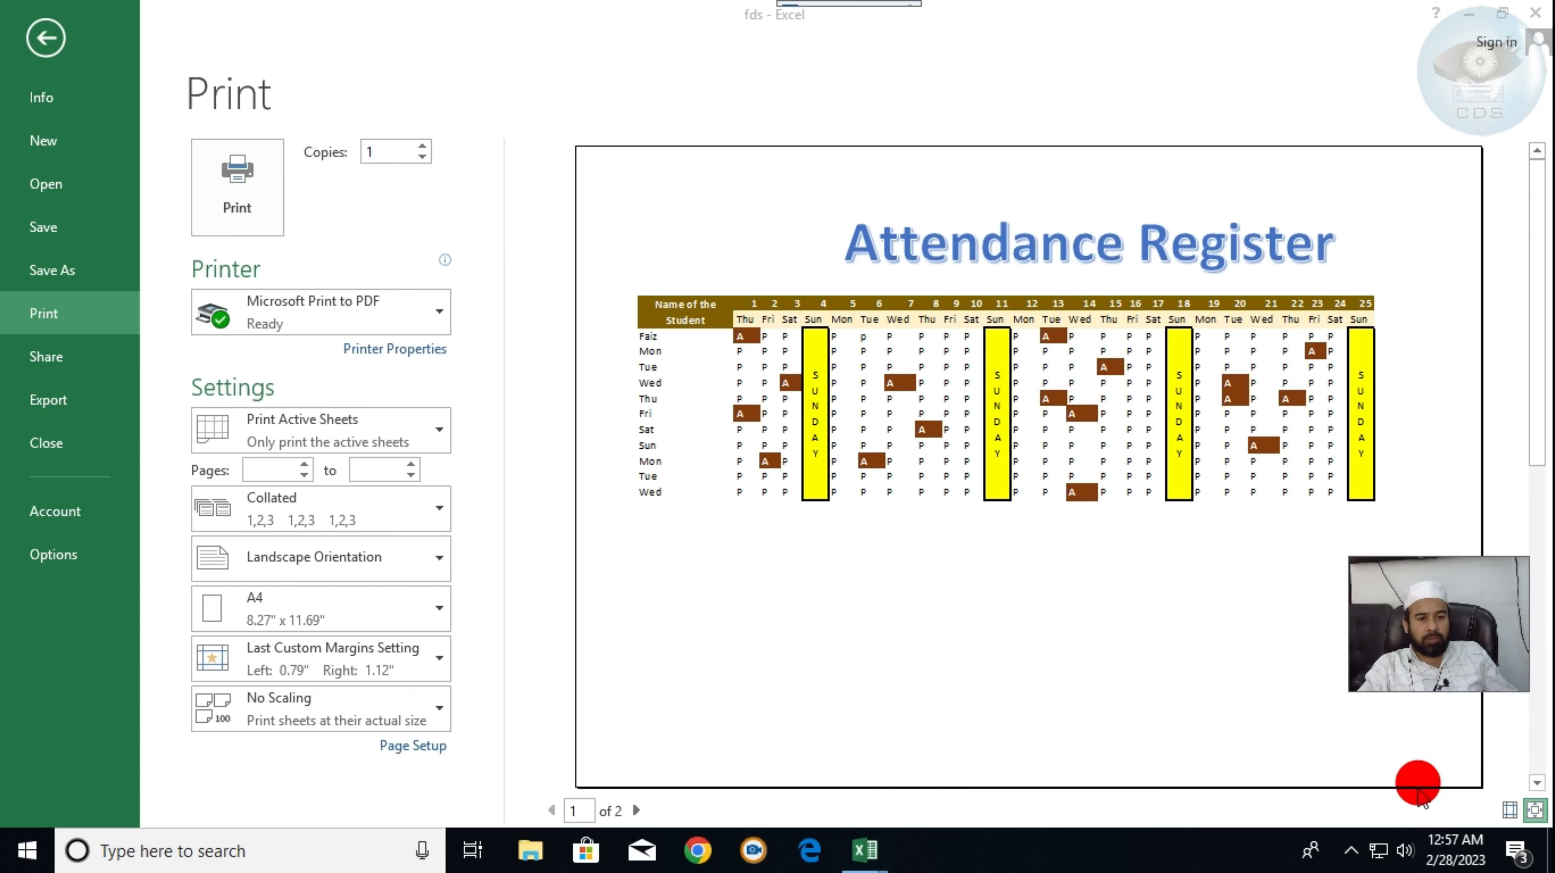
left_click(1509, 812)
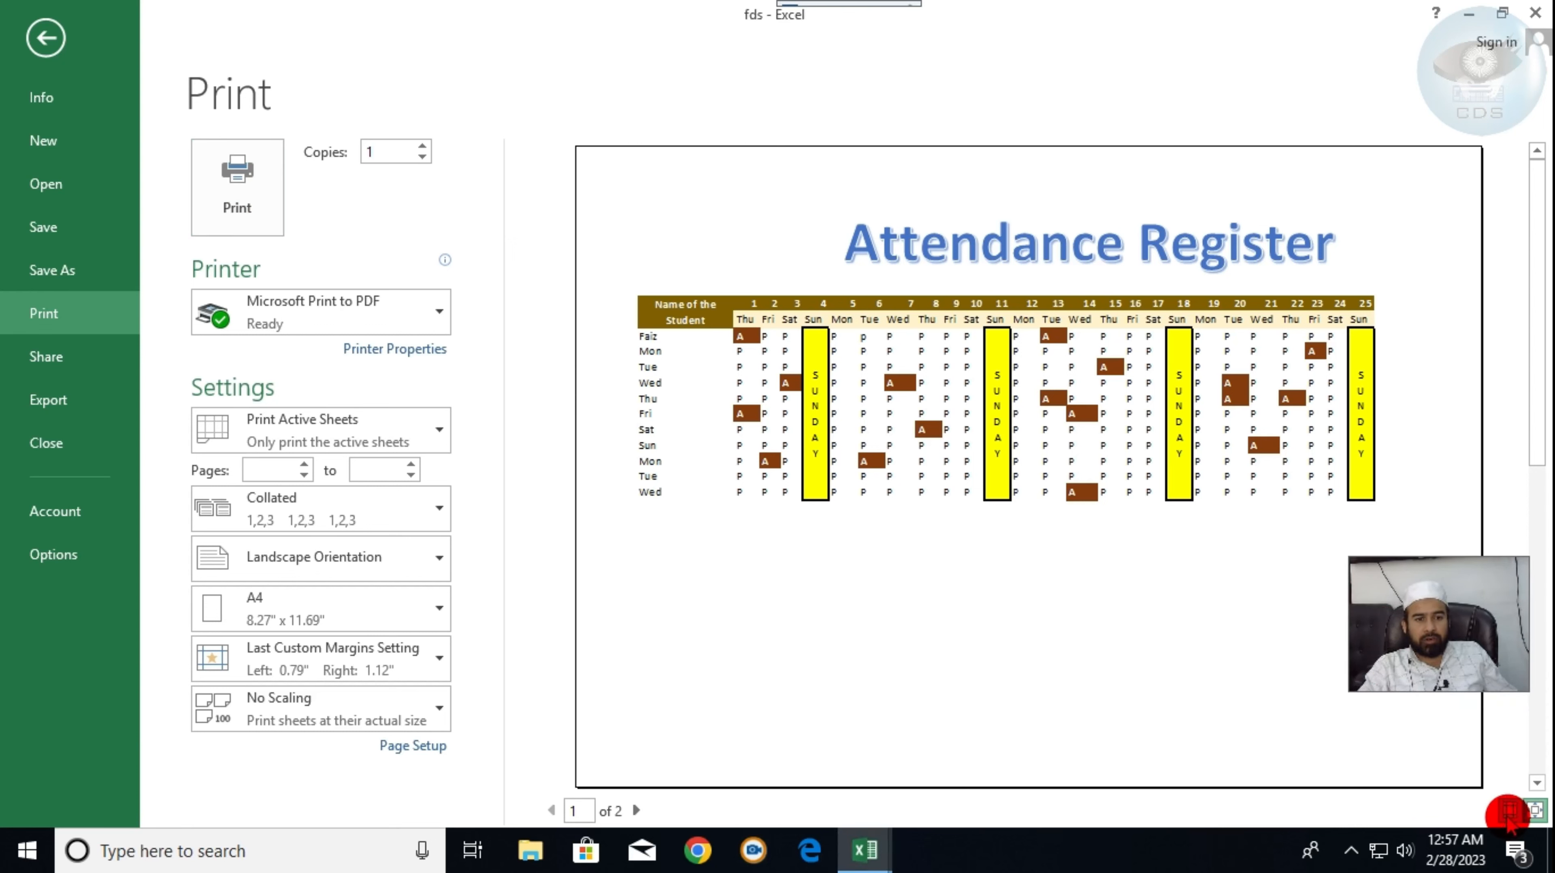
left_click(1508, 813)
left_click_drag(1470, 671, 1491, 749)
left_click_drag(637, 174, 604, 170)
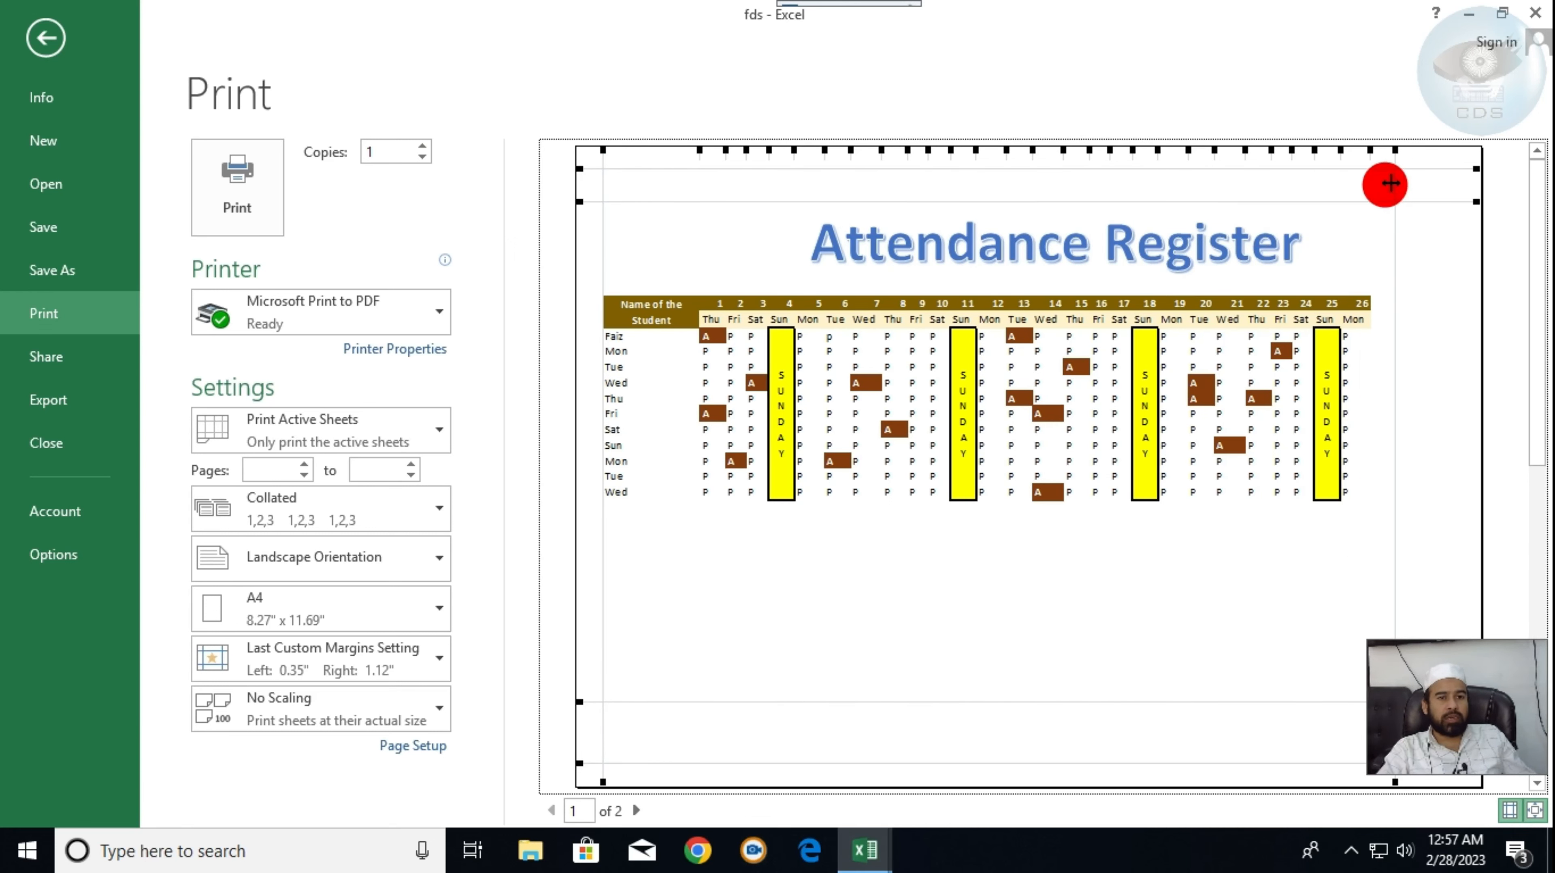
left_click_drag(1395, 183, 1459, 181)
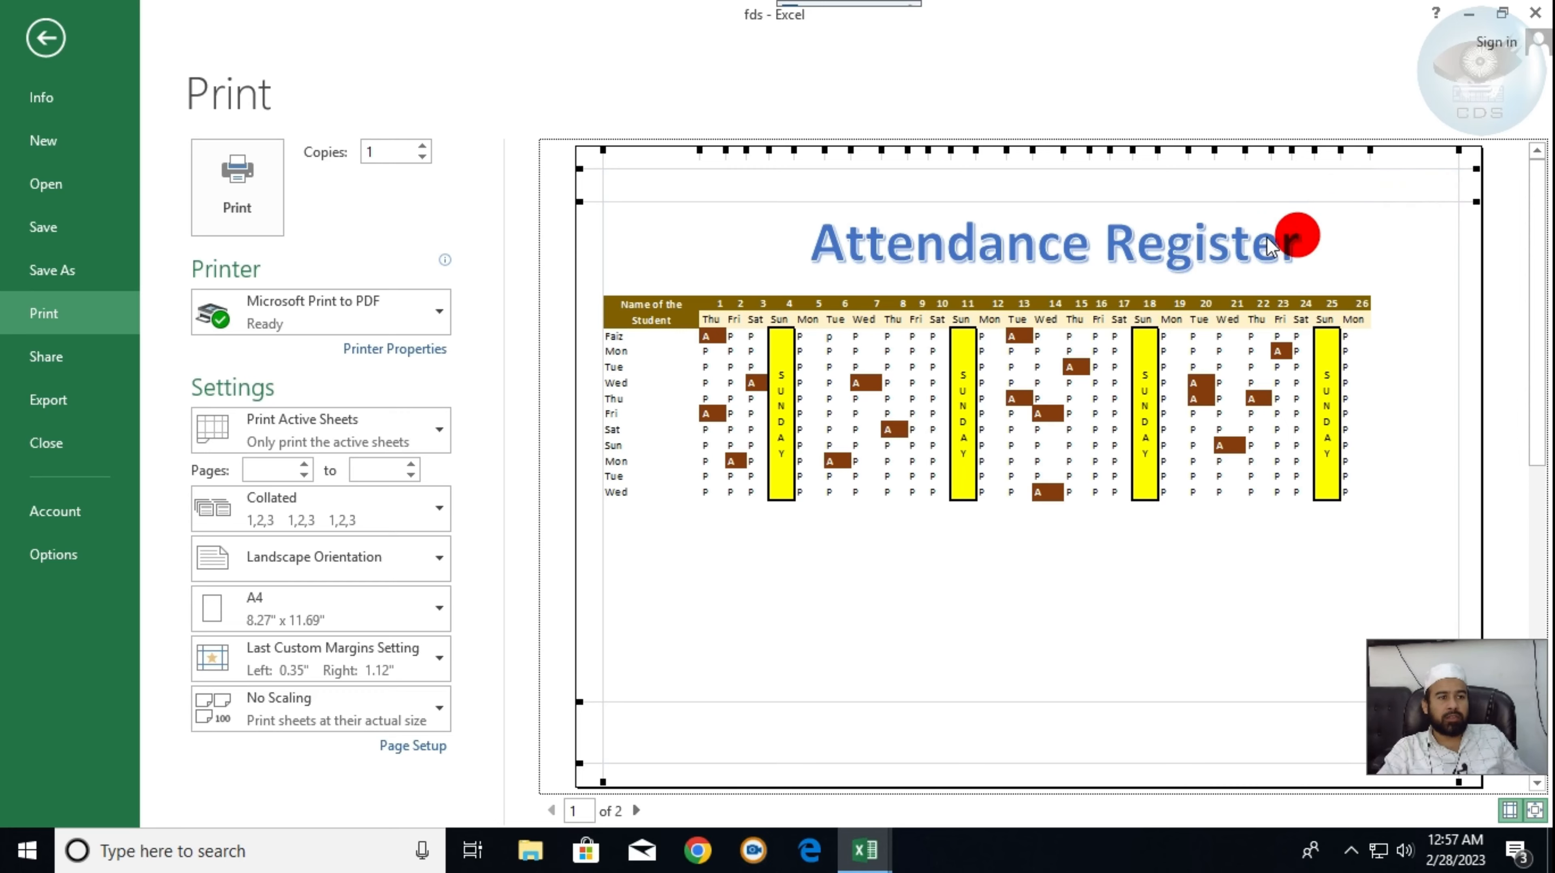
left_click(38, 41)
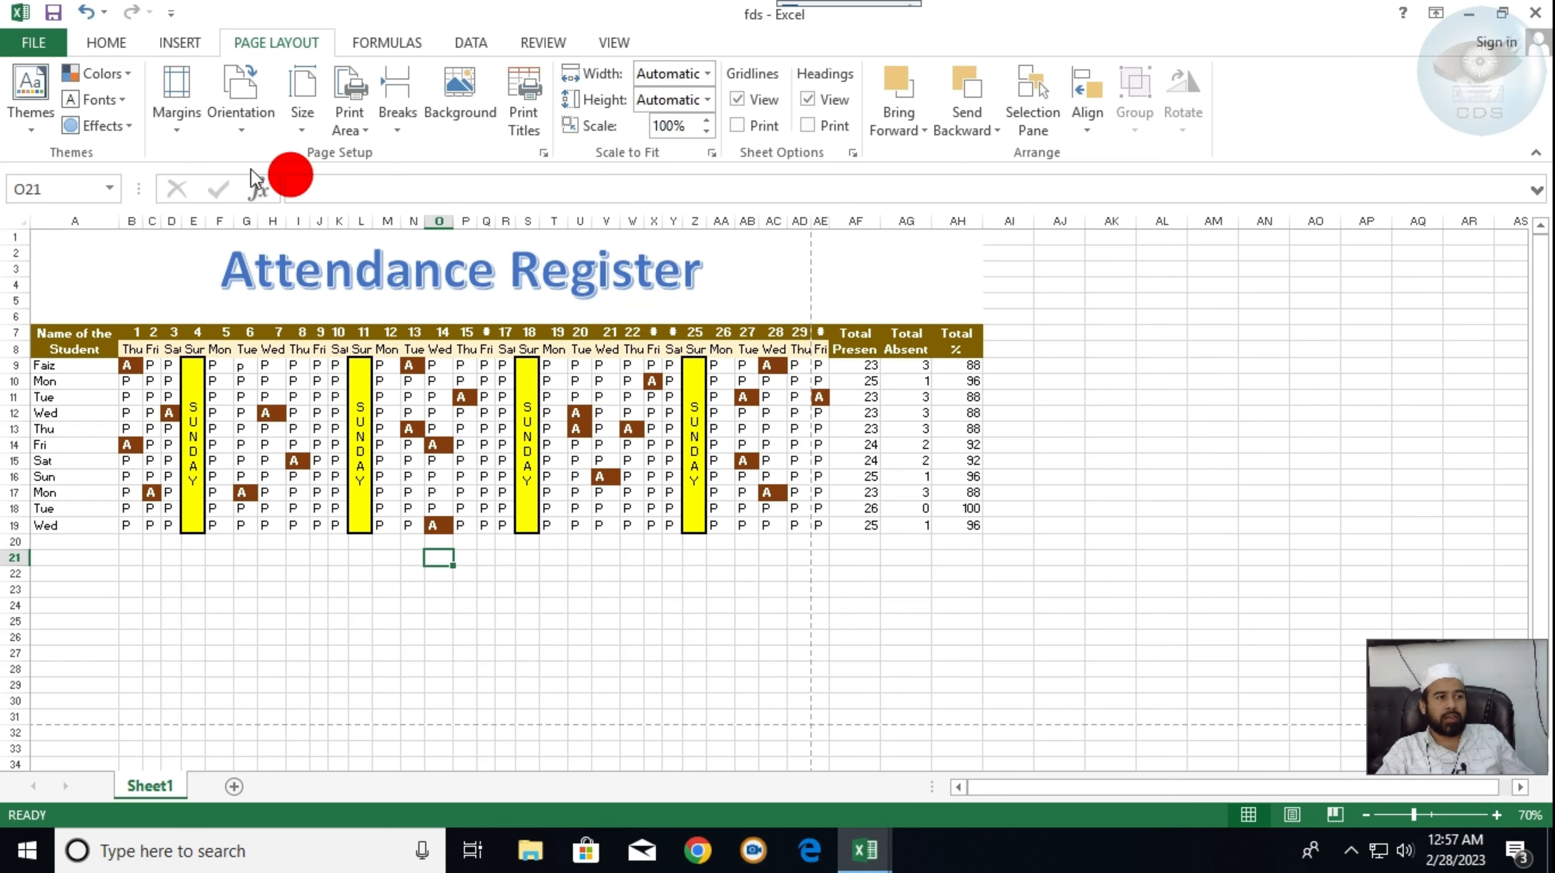
- Widen column AE, which holds day 30, very slightly
scroll(821, 350, "up", 2)
scroll(821, 350, "up", 2)
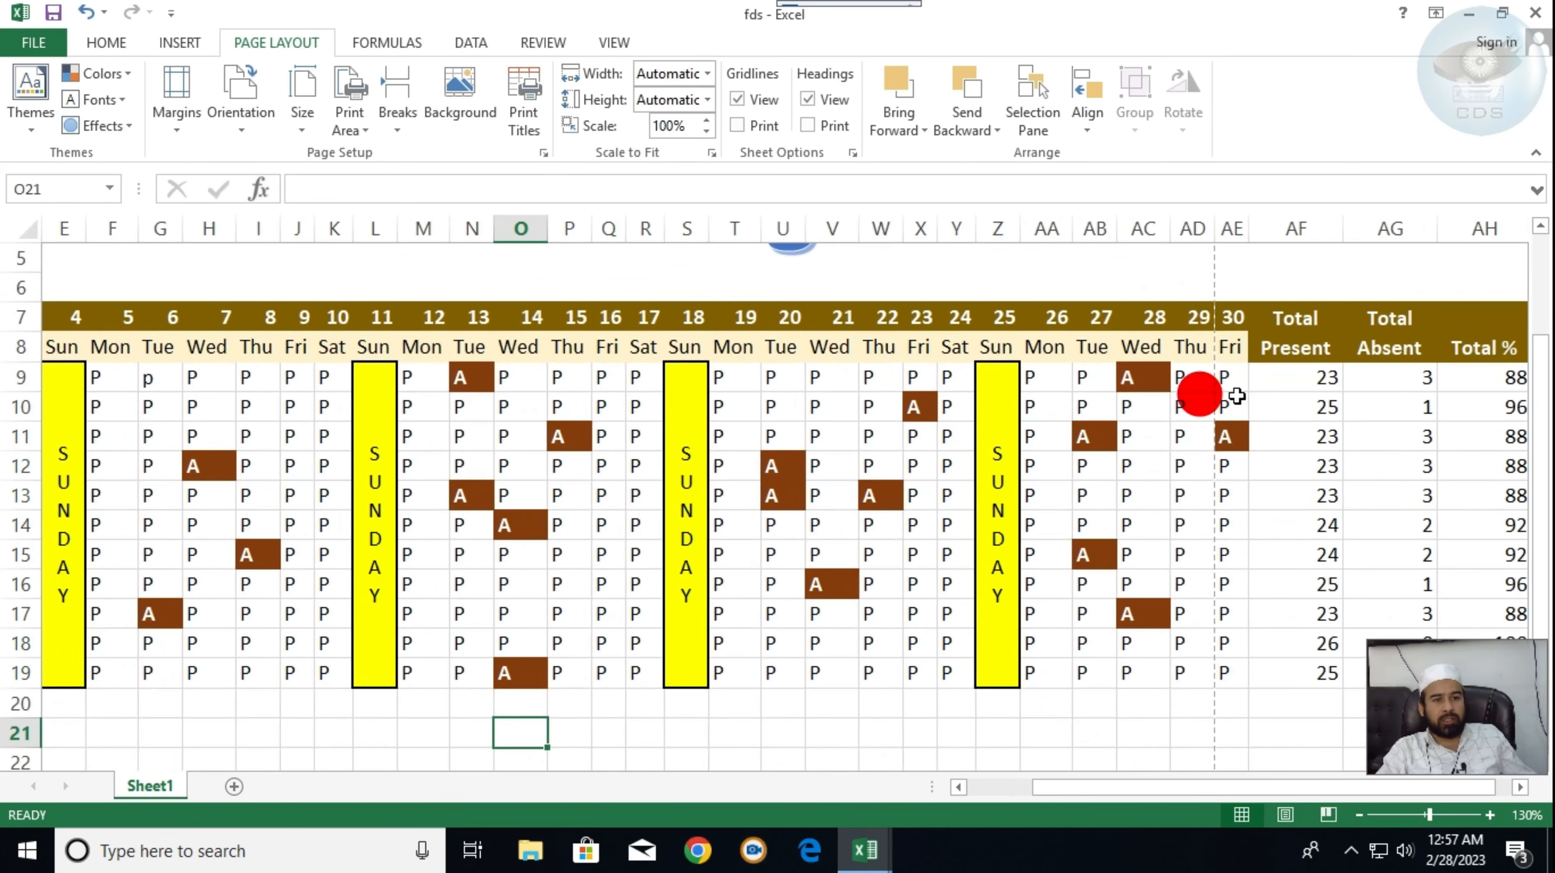
left_click(1251, 231)
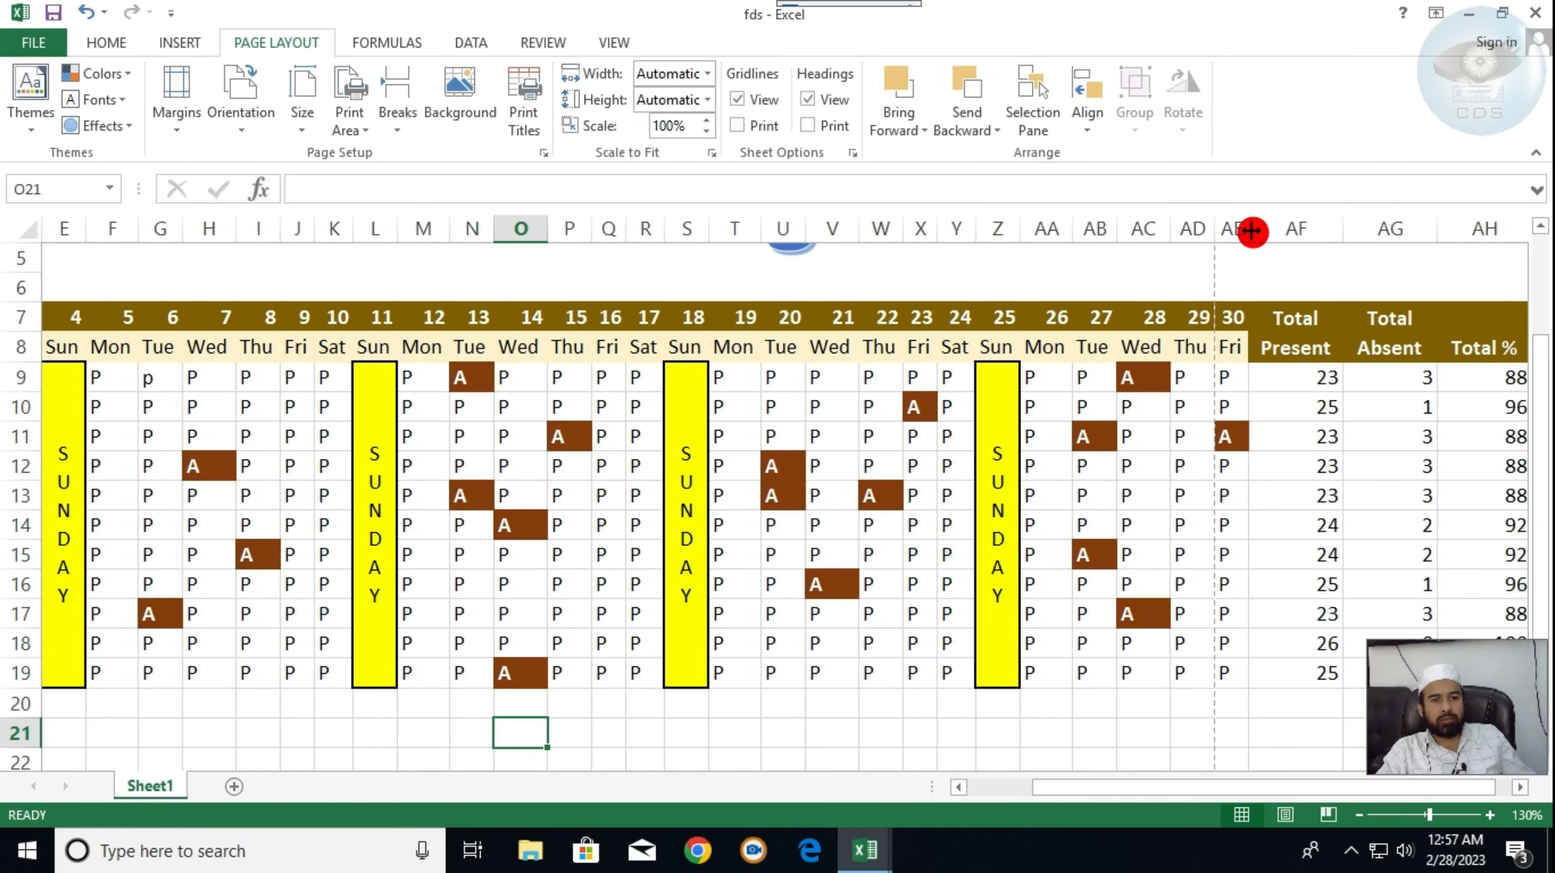
left_click(1251, 231)
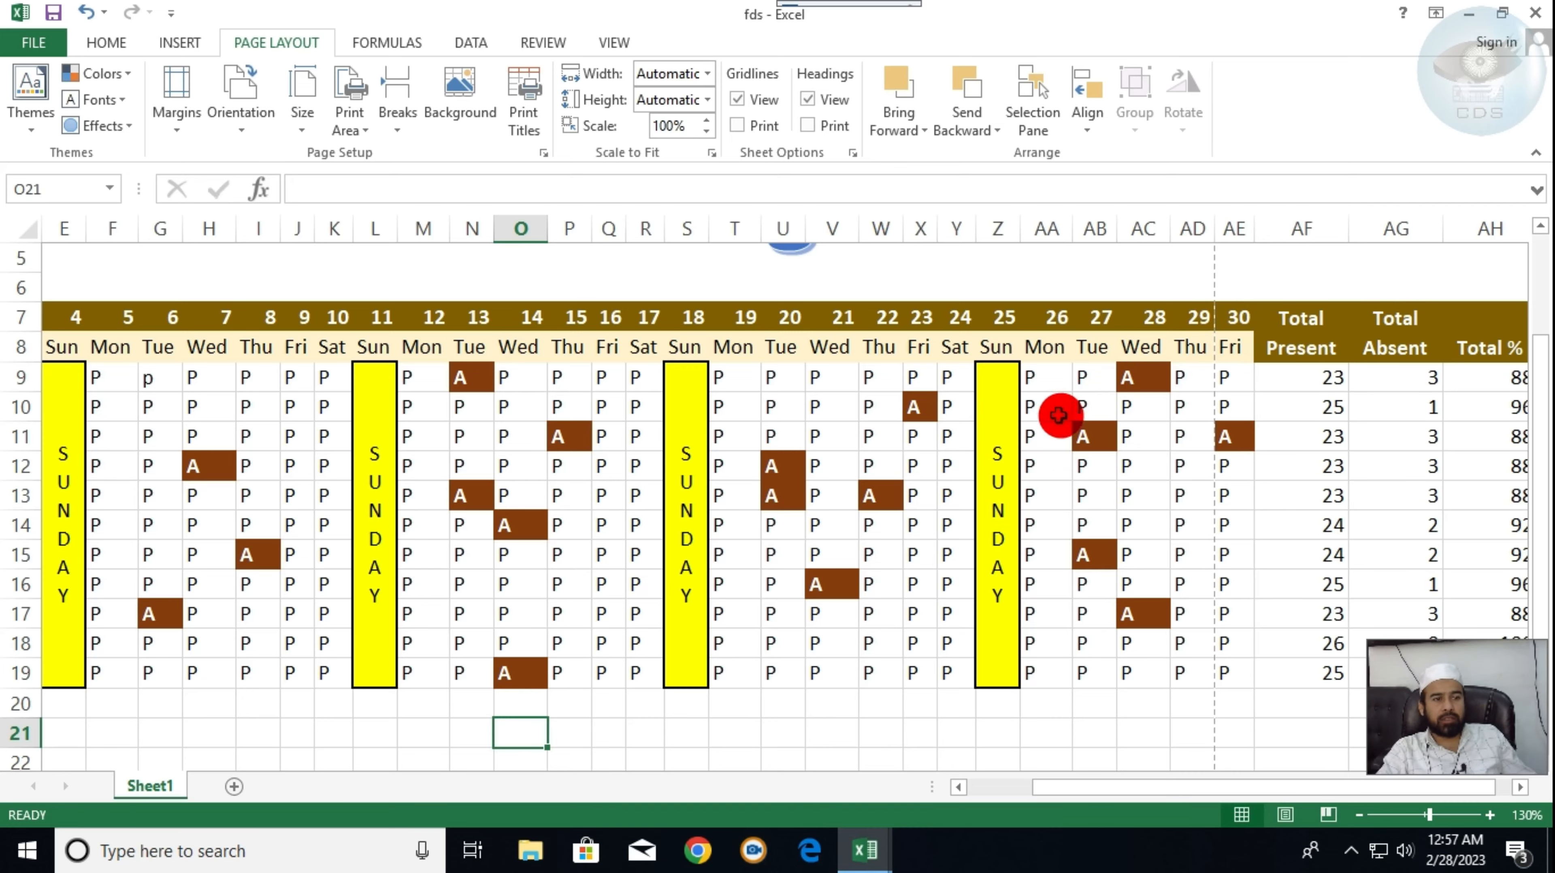
scroll(1066, 410, "down", 2)
scroll(1059, 416, "down", 3)
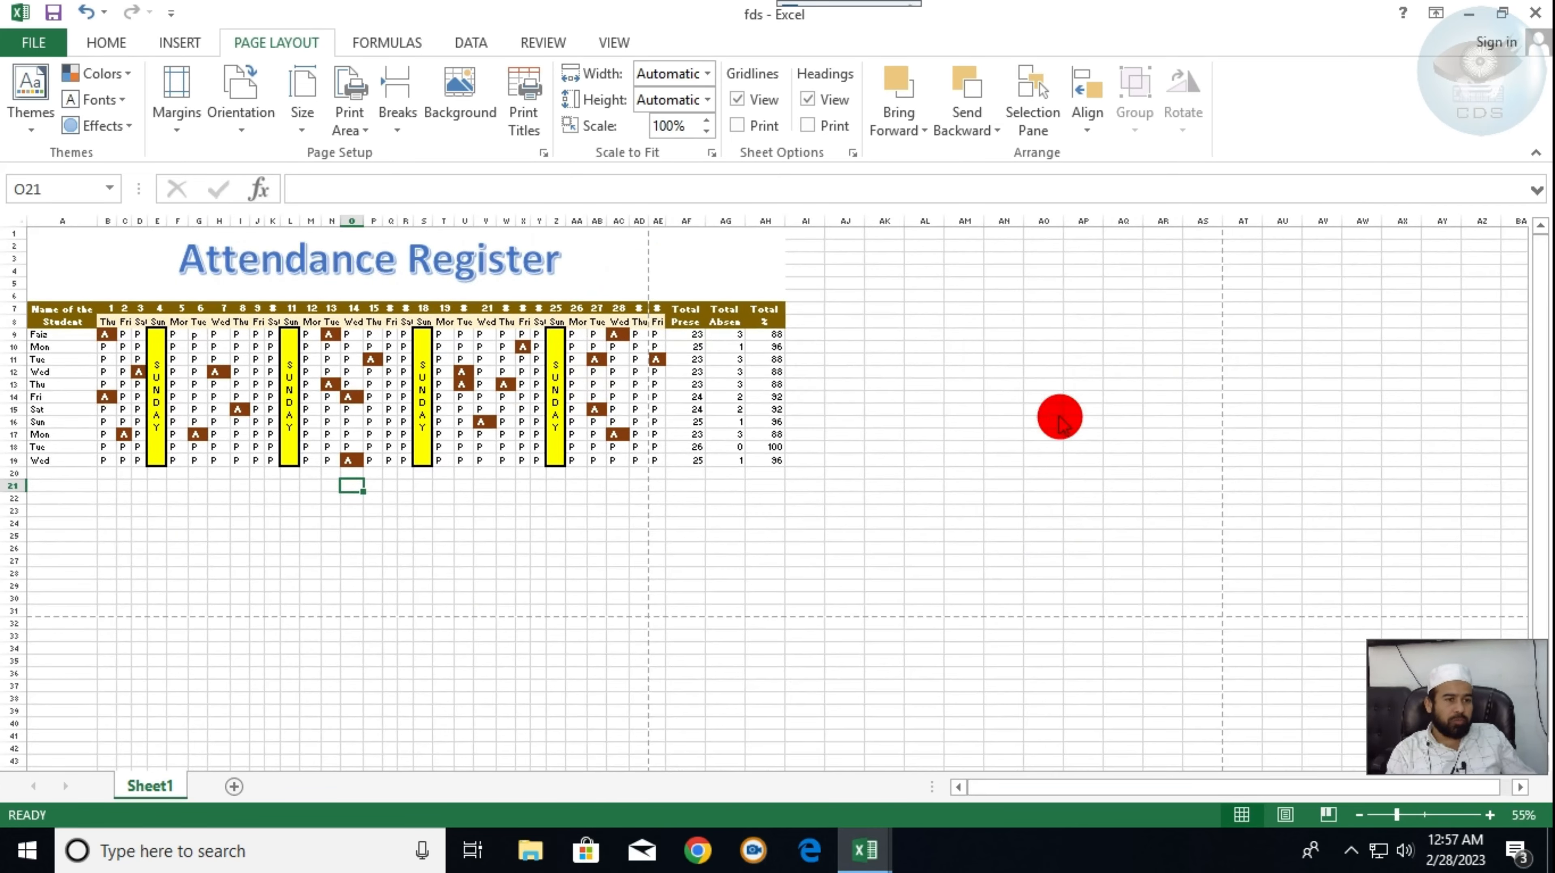
- Reduce the print scaling to 80% of normal size in Page Setup, trying 90% first
key("ctrl+p")
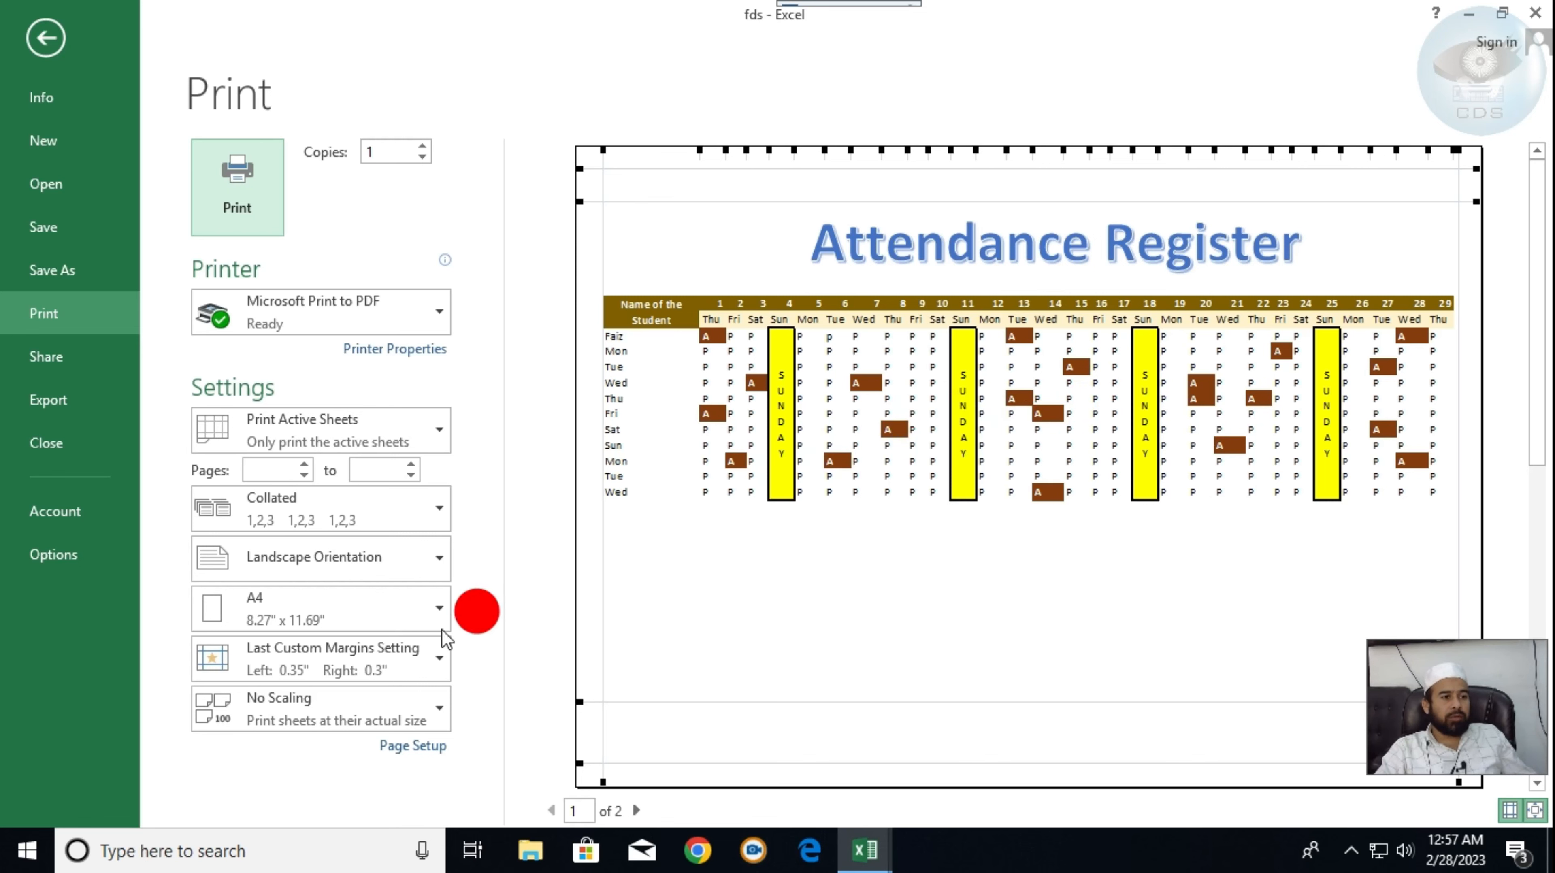
left_click(435, 747)
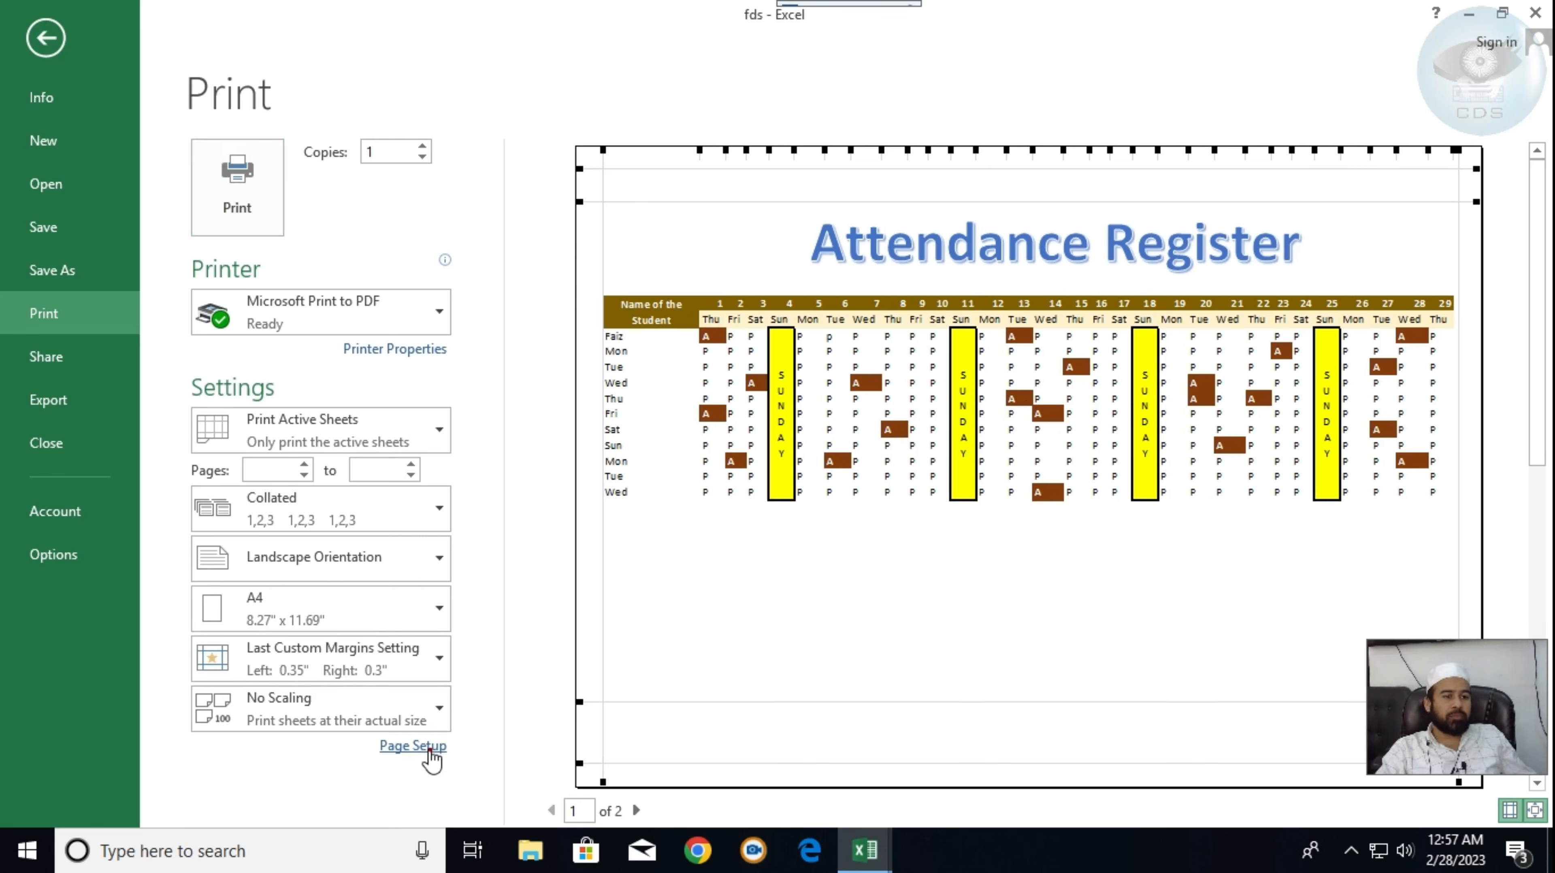
double_click(940, 317)
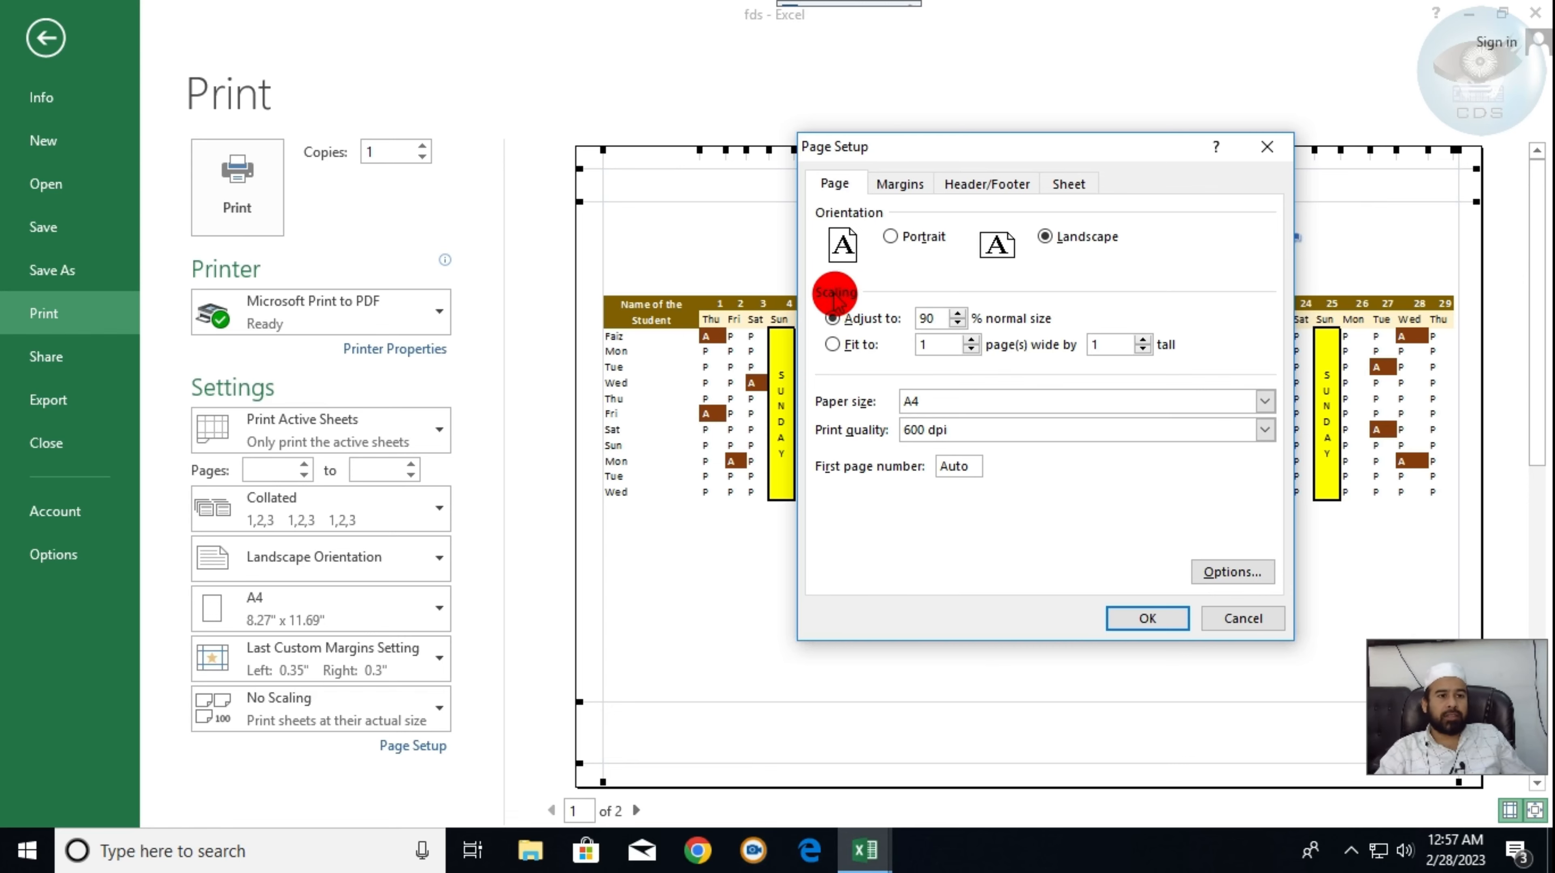
type("90")
left_click(1147, 618)
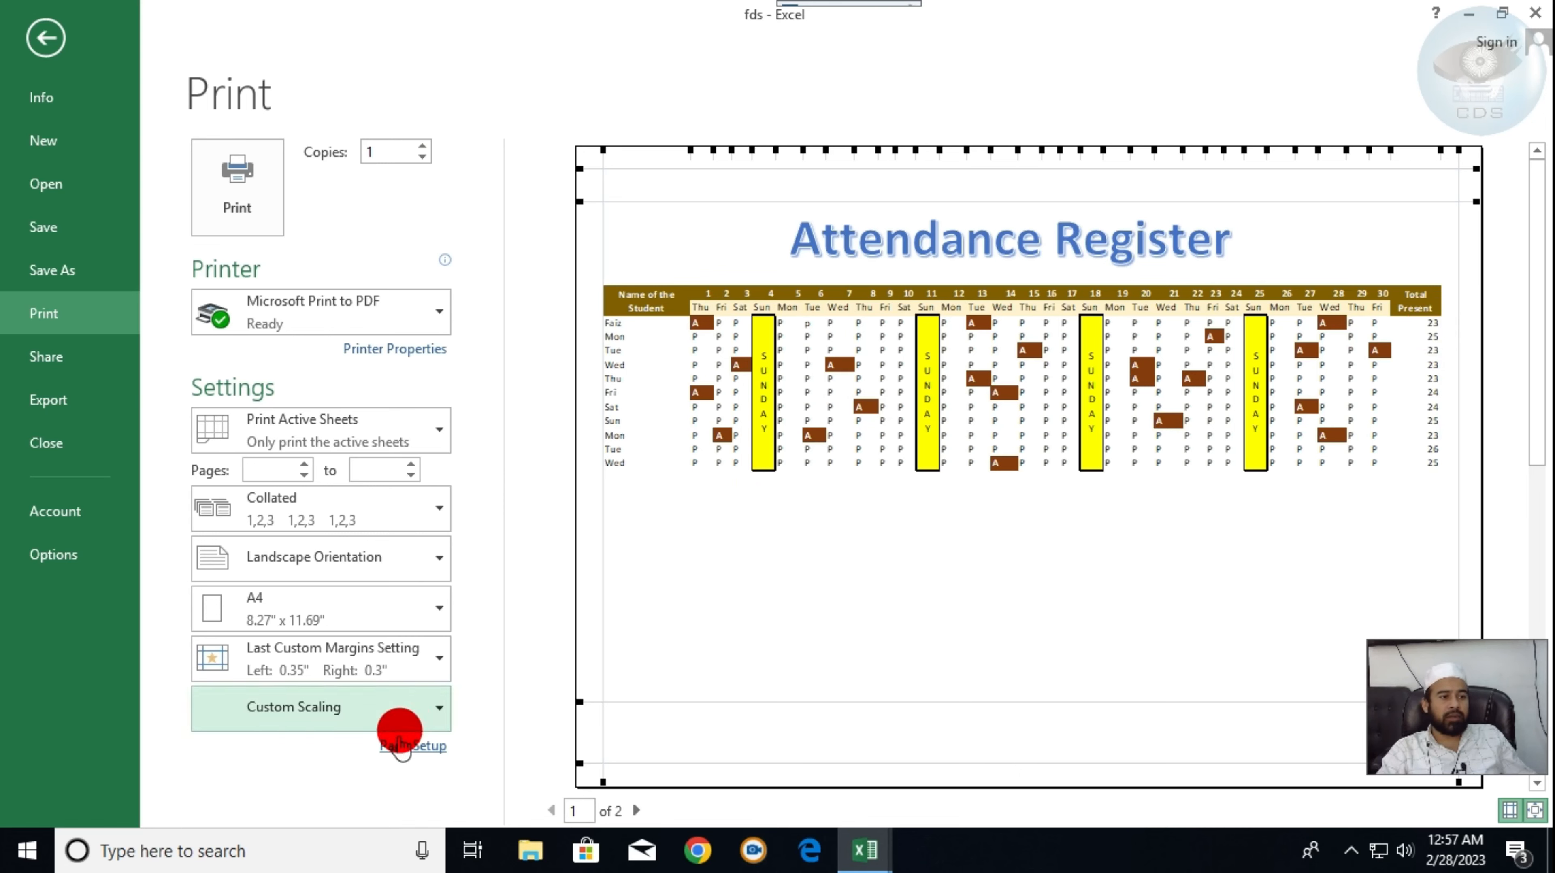
left_click(413, 745)
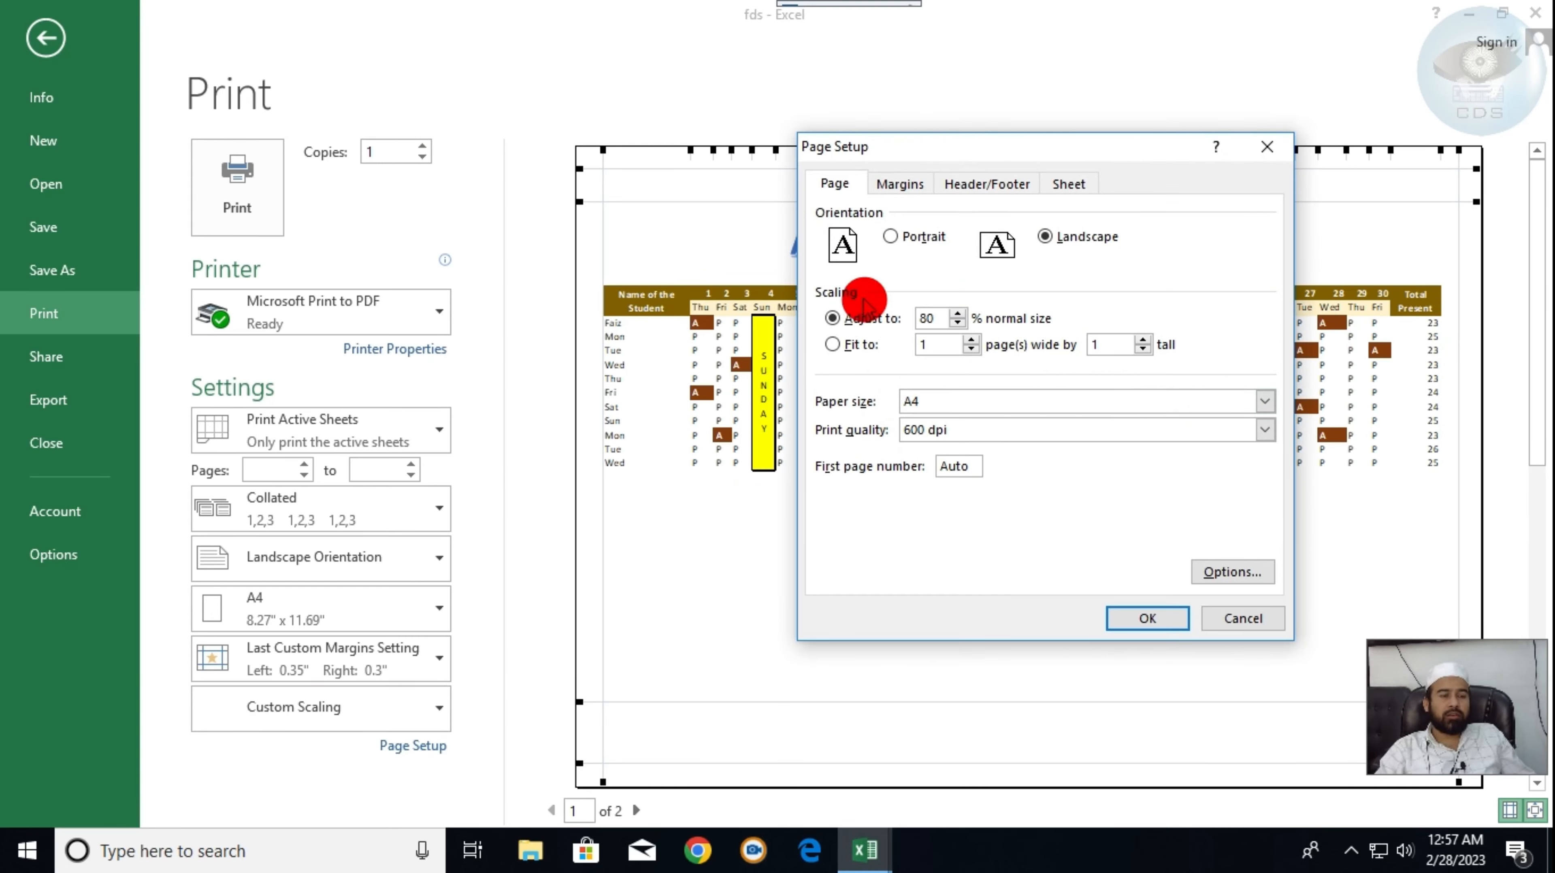
left_click(1136, 624)
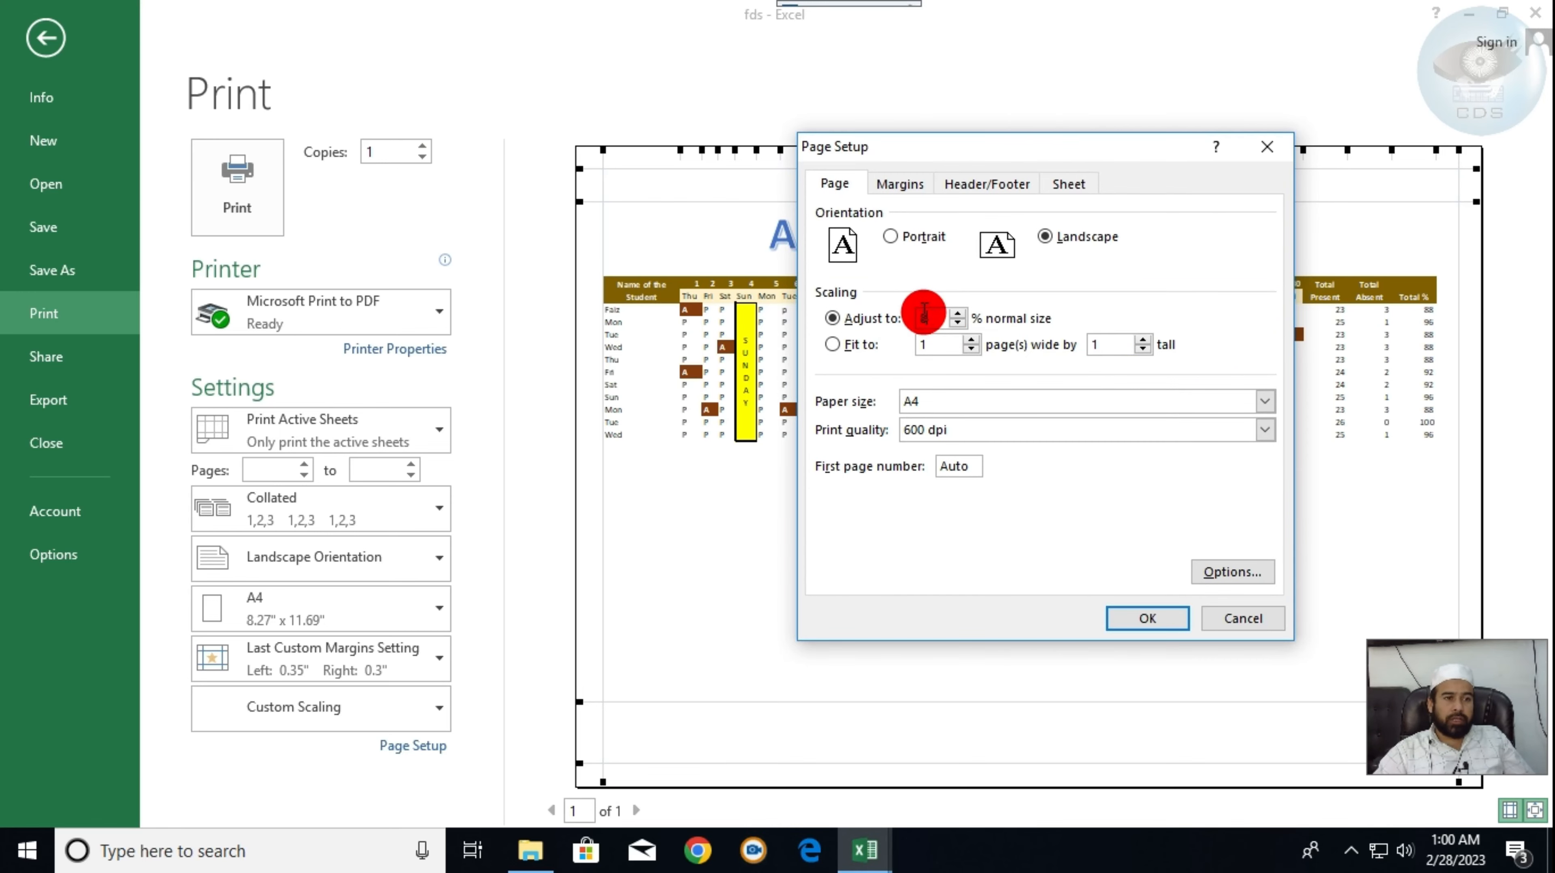
left_click(1123, 616)
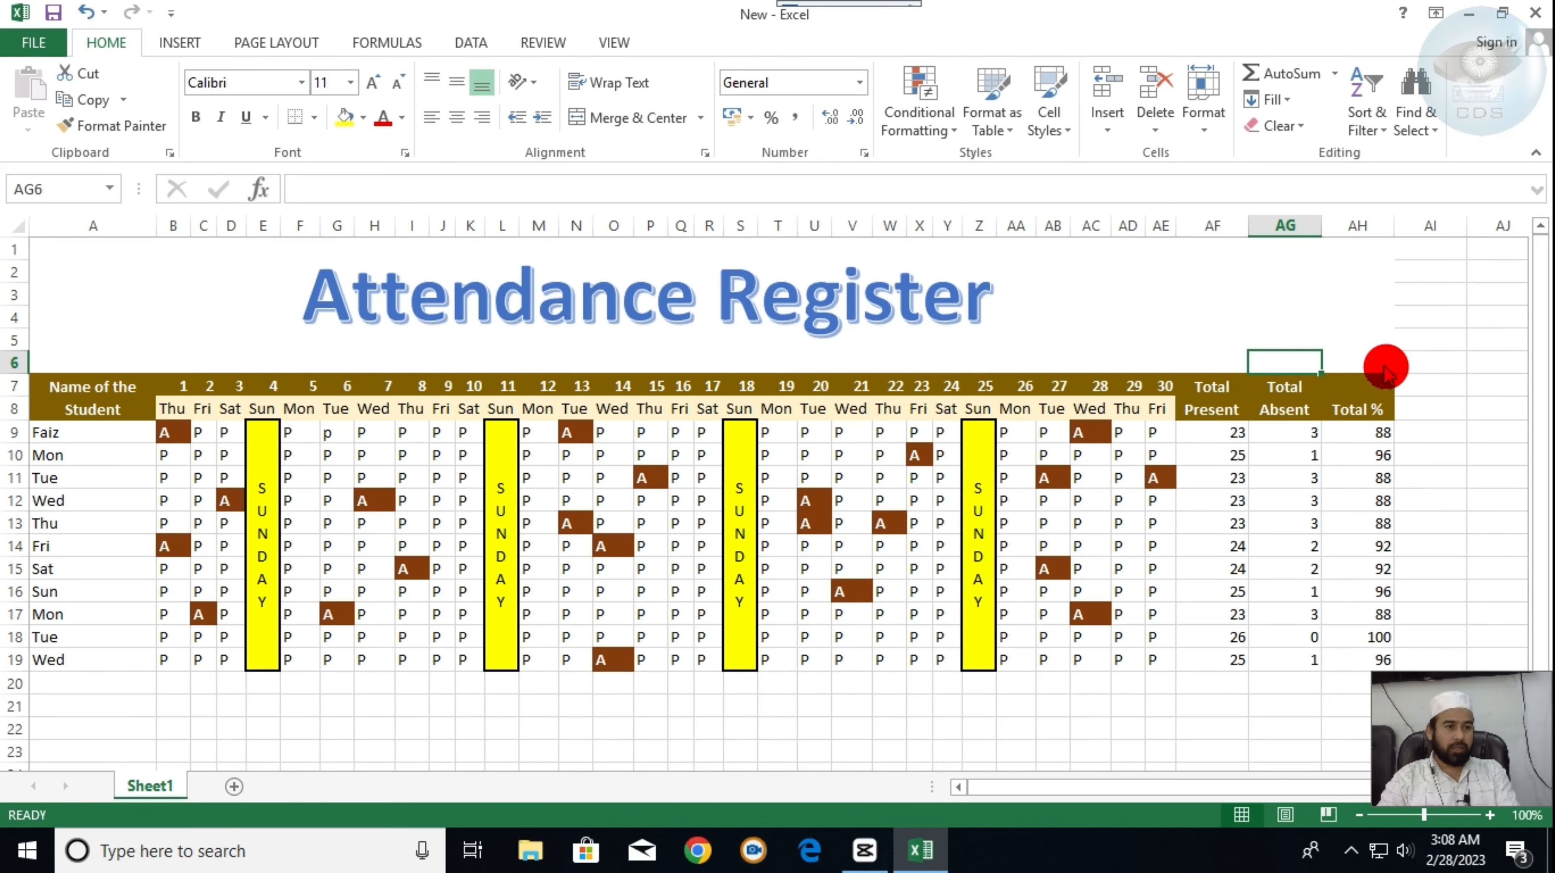
- Save the register to the Desktop as a PDF named Addendance, with the file opening after publishing
key("F12")
left_click(440, 450)
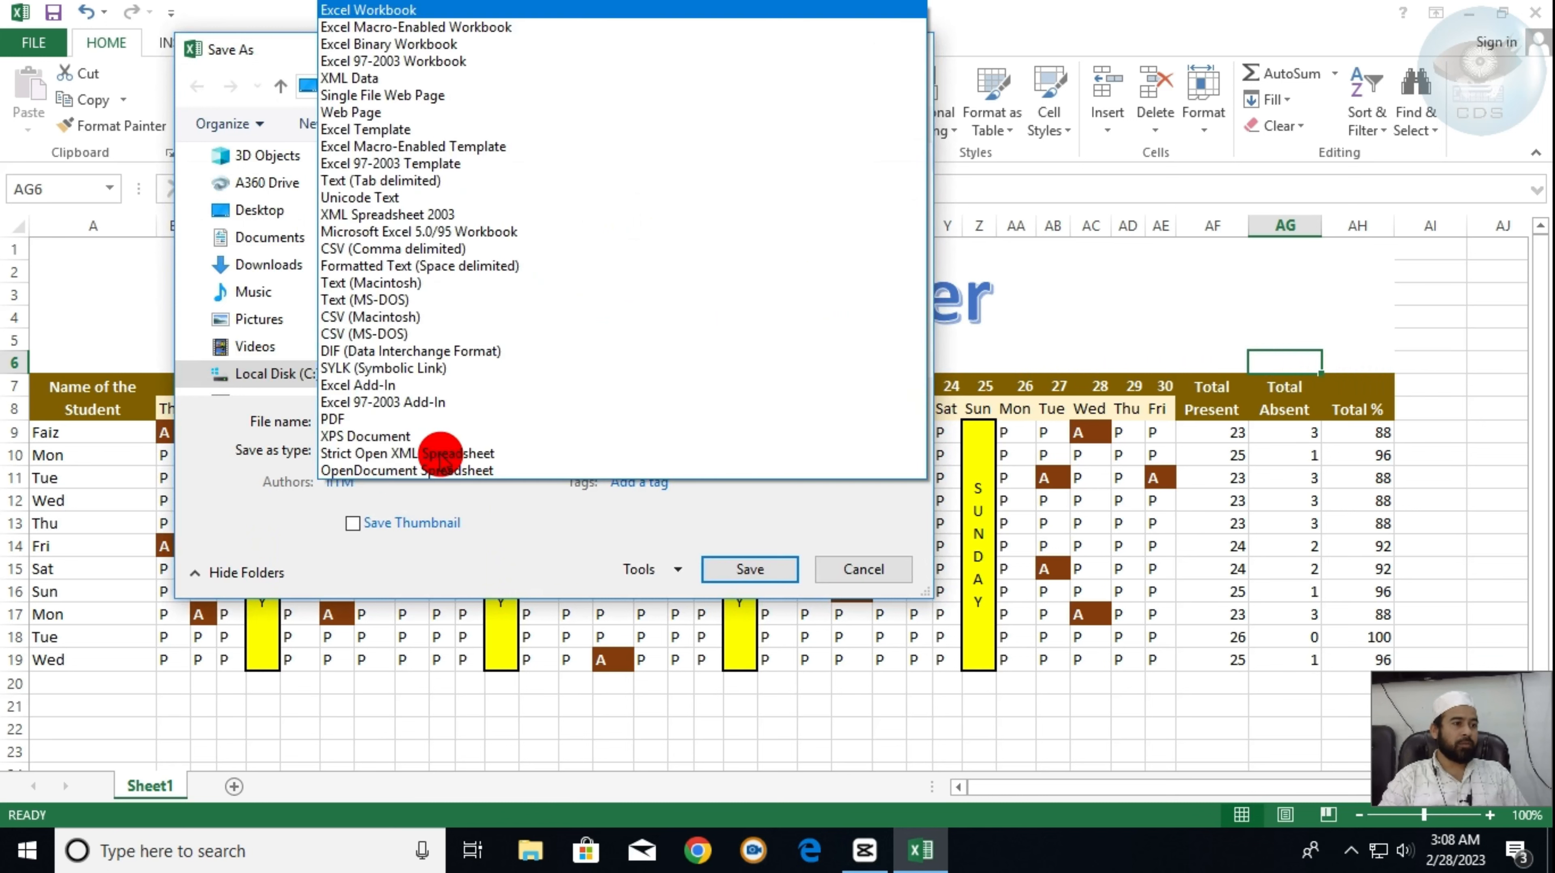
left_click(385, 421)
double_click(390, 418)
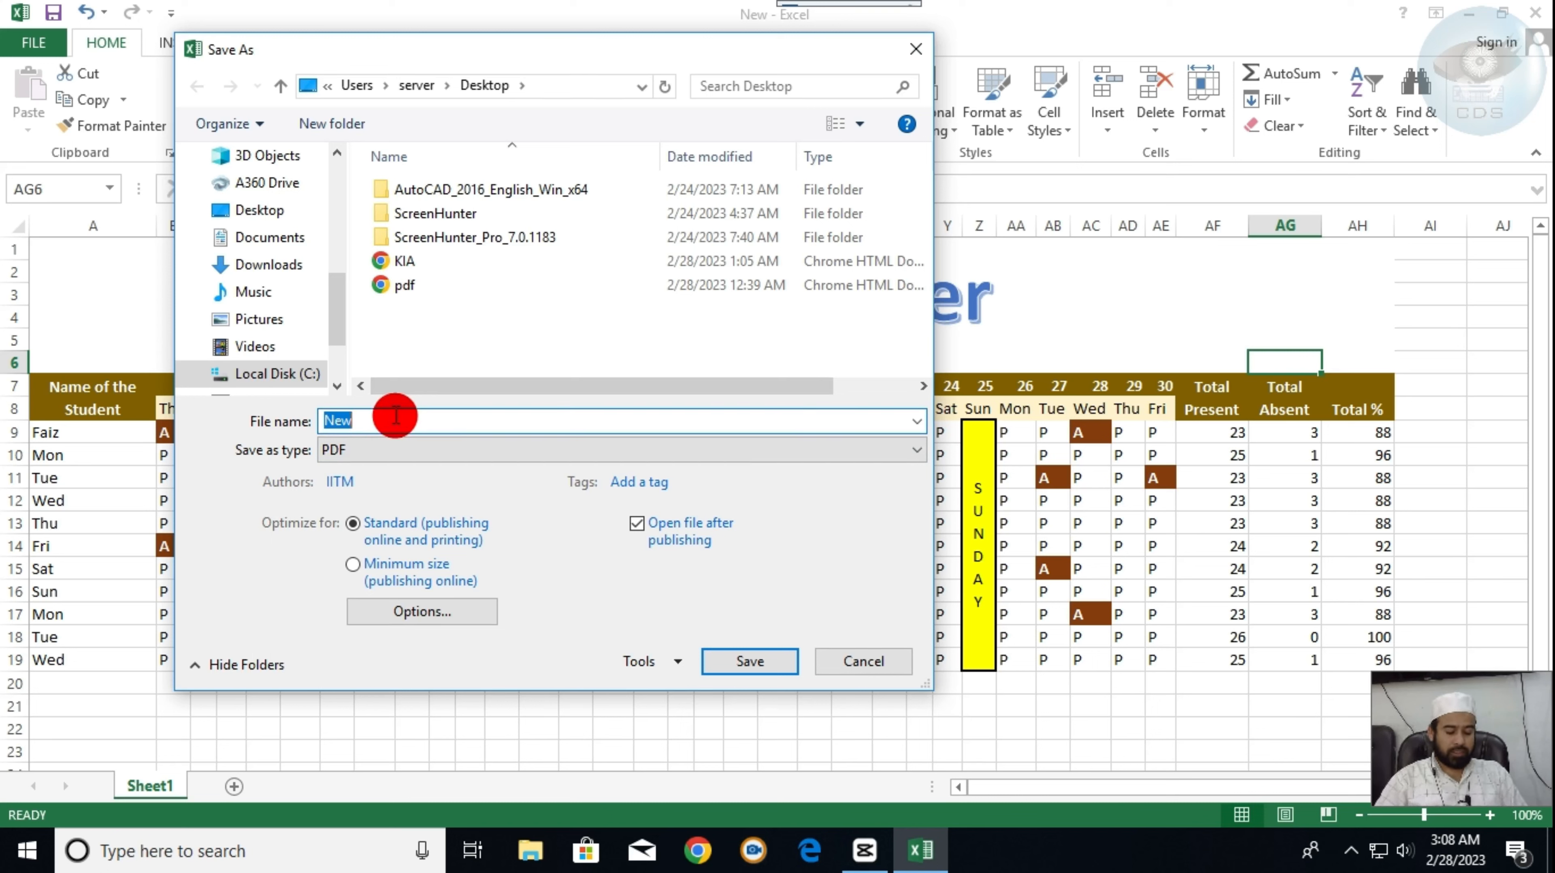
type("Addendance")
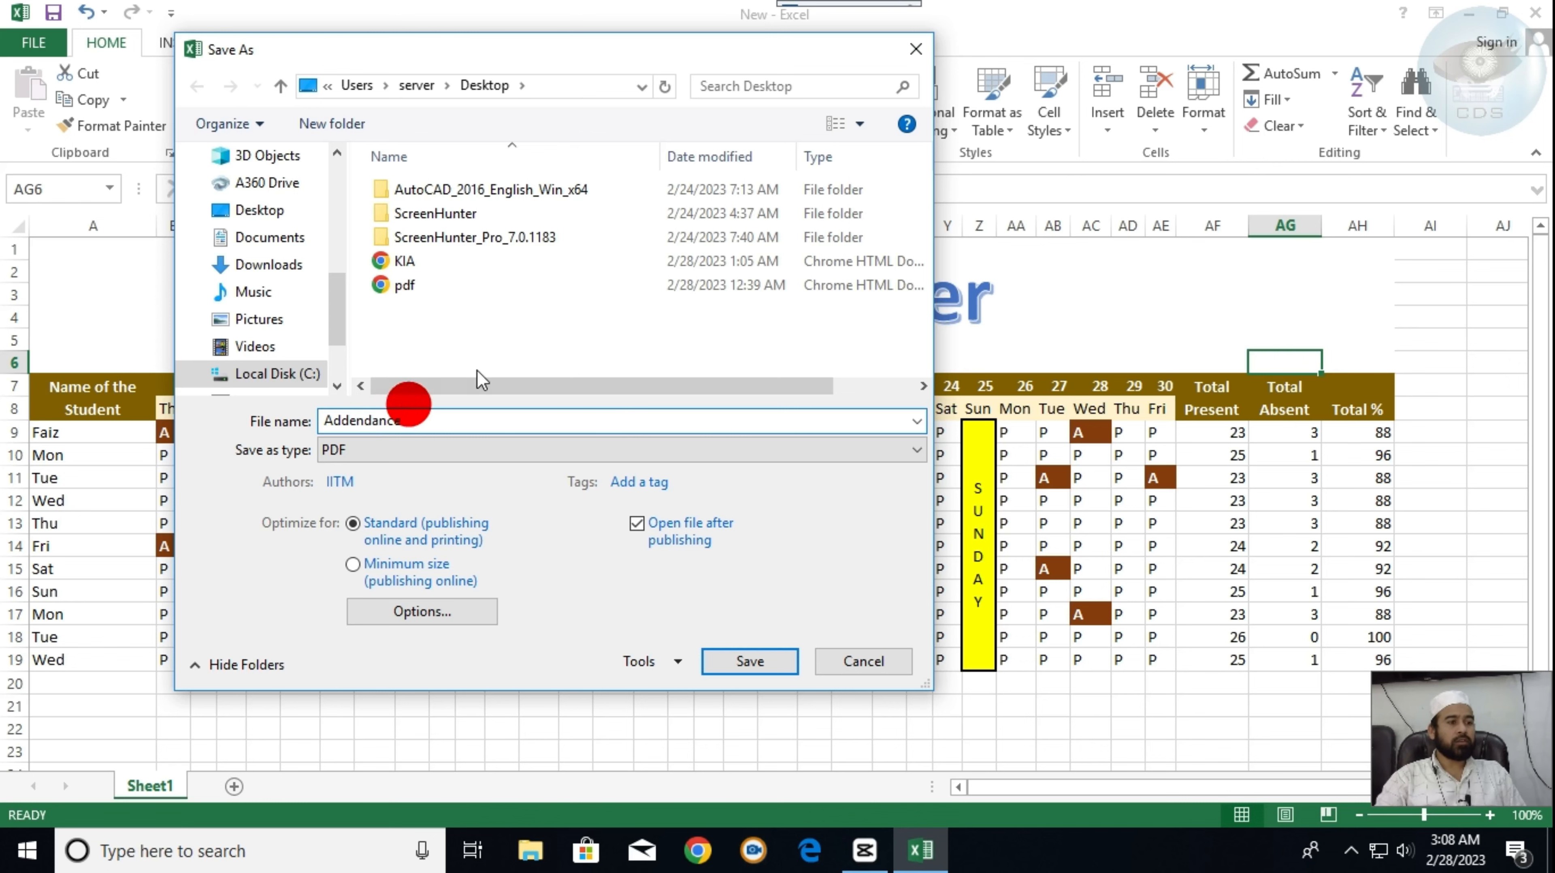
left_click(750, 661)
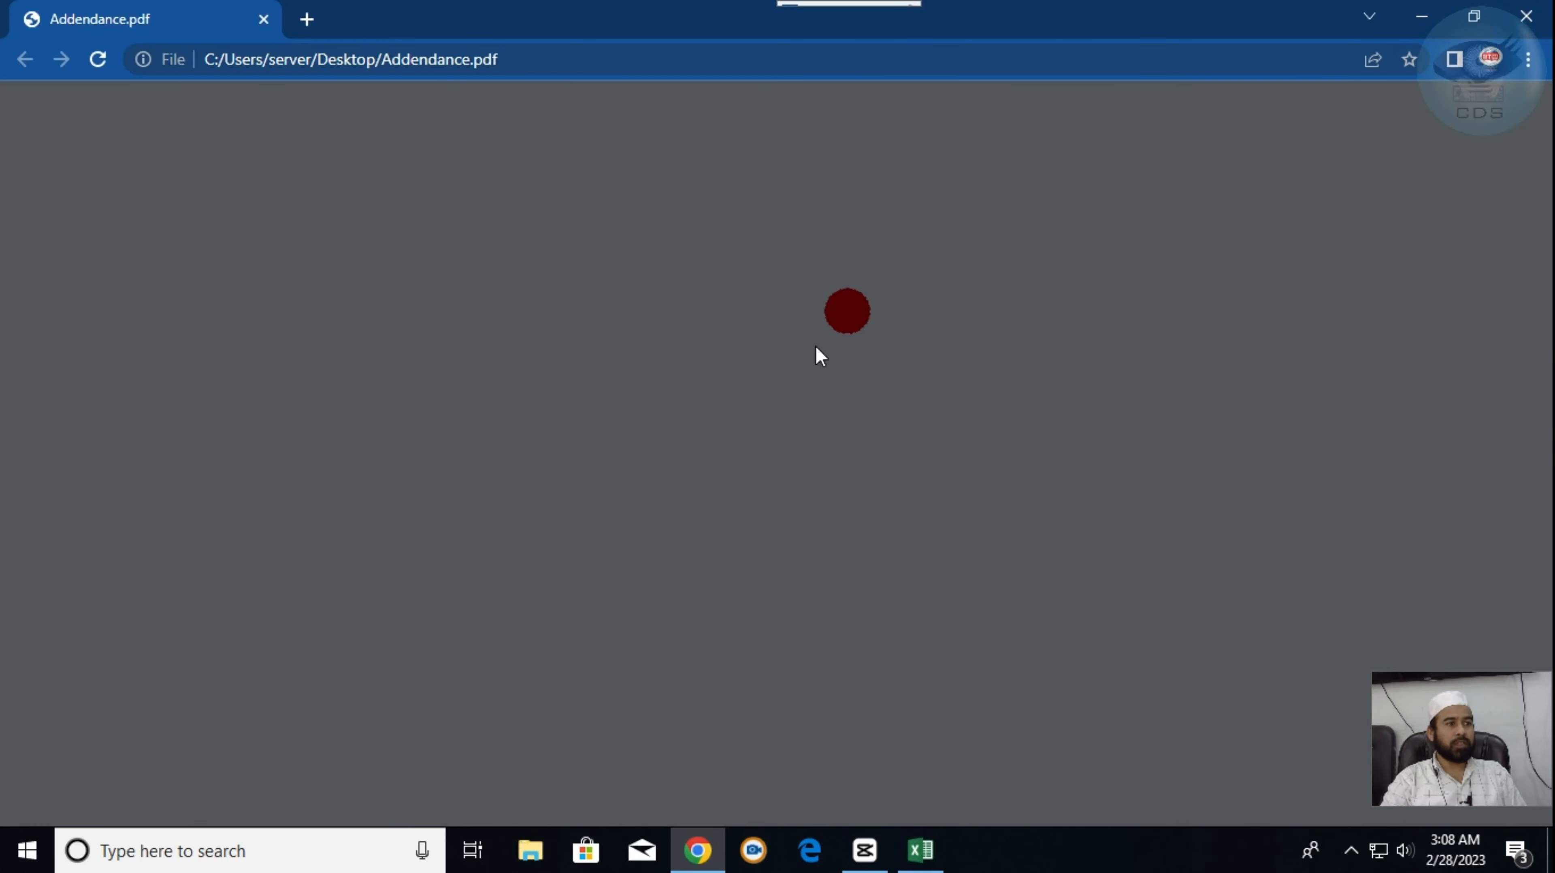
- Look over the exported attendance register PDF and close it
scroll(1077, 404, "down", 3)
scroll(1080, 399, "up", 3)
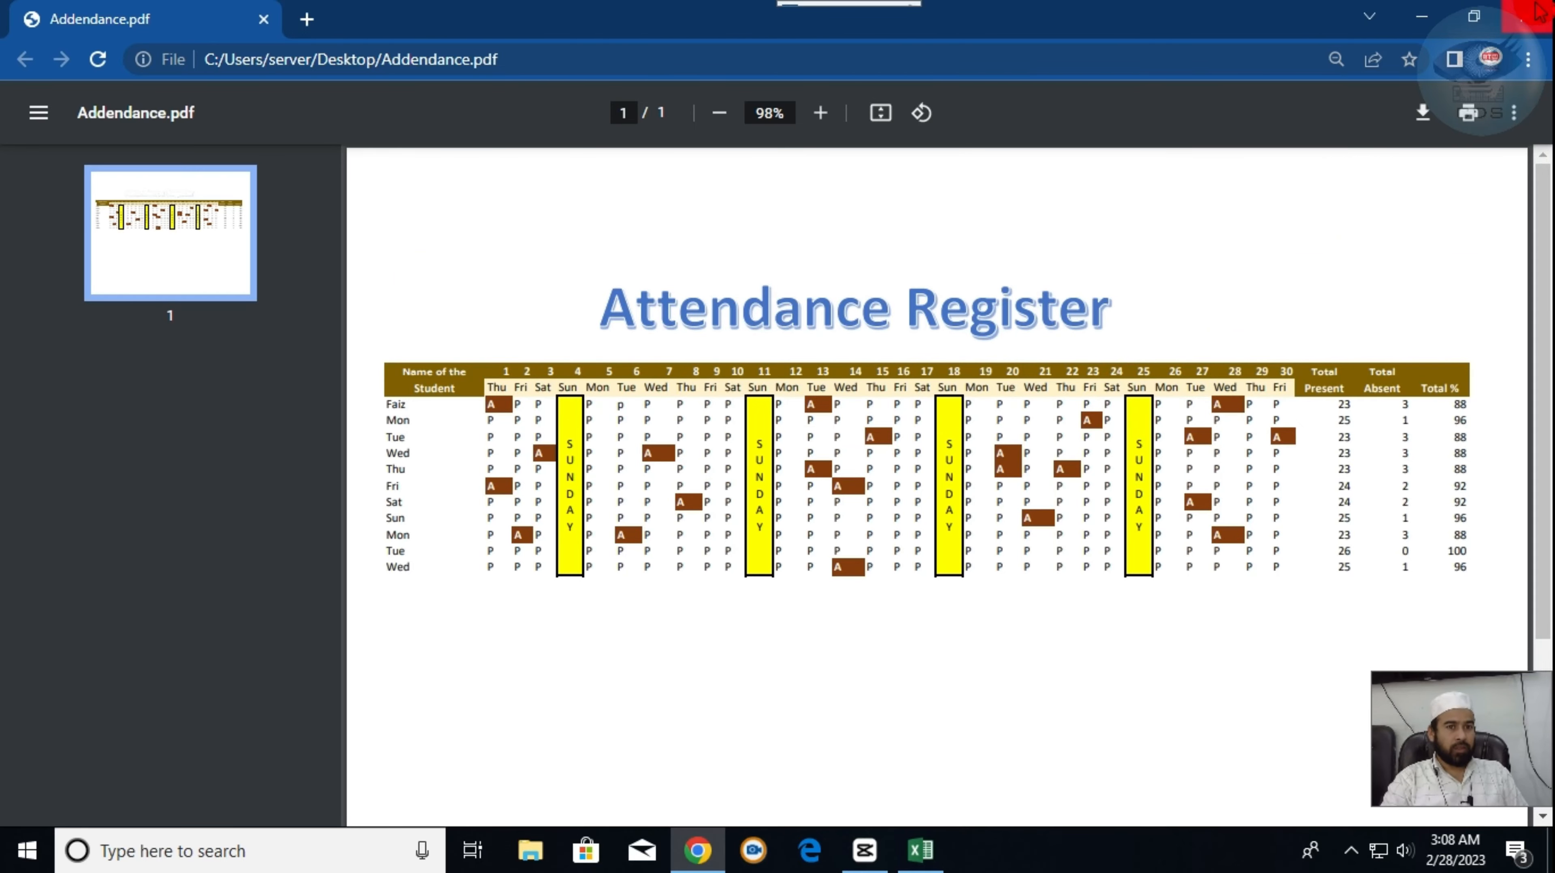
left_click(1516, 21)
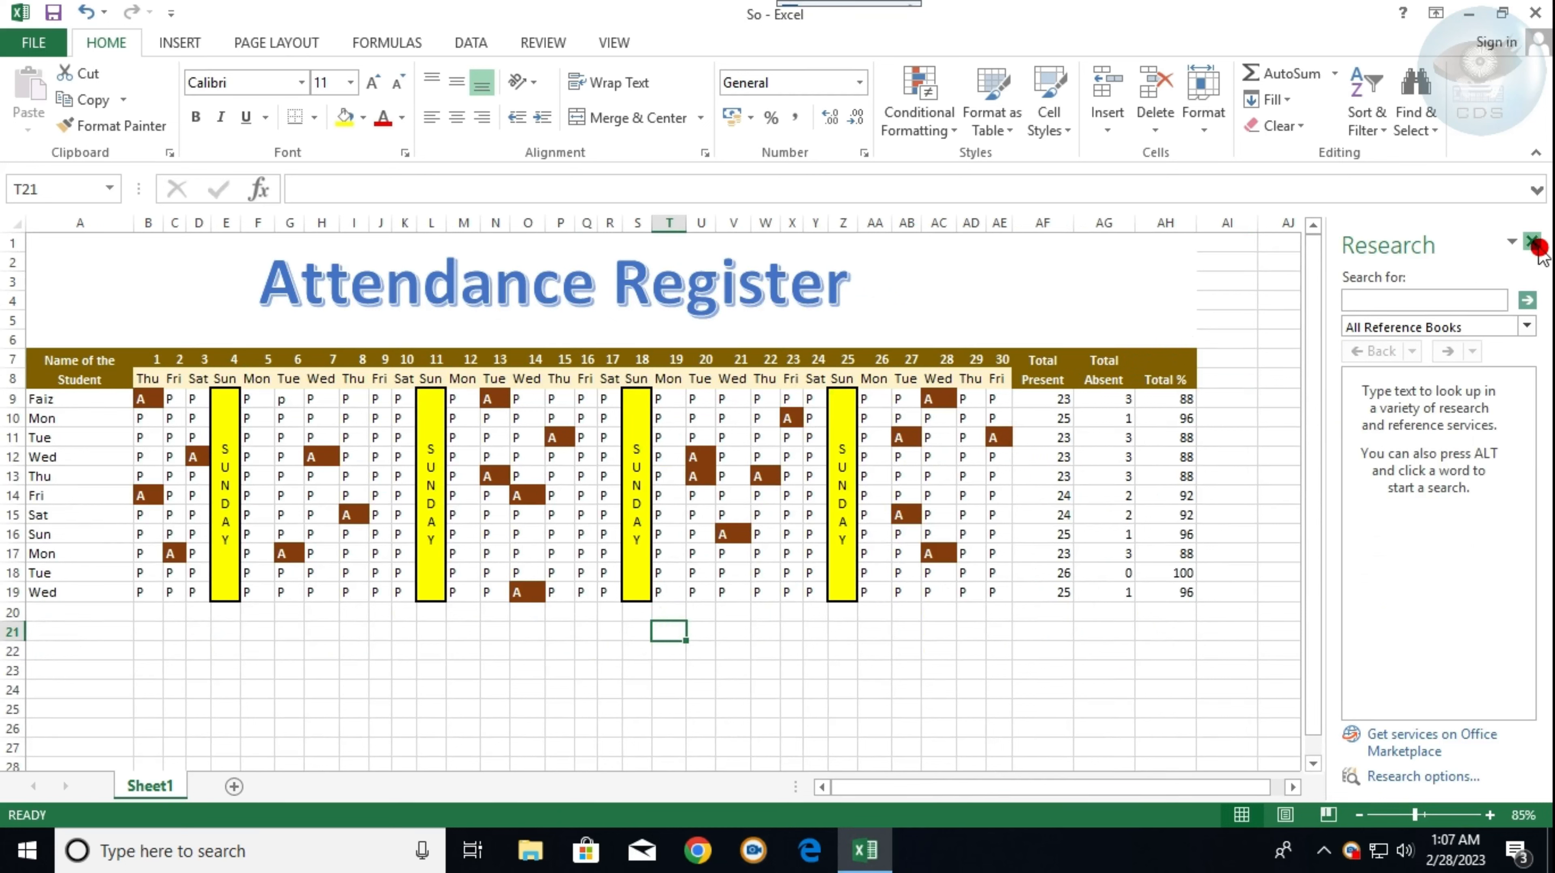
- Close the Research pane and save the register to the Desktop as an Excel Workbook named New
left_click(1536, 243)
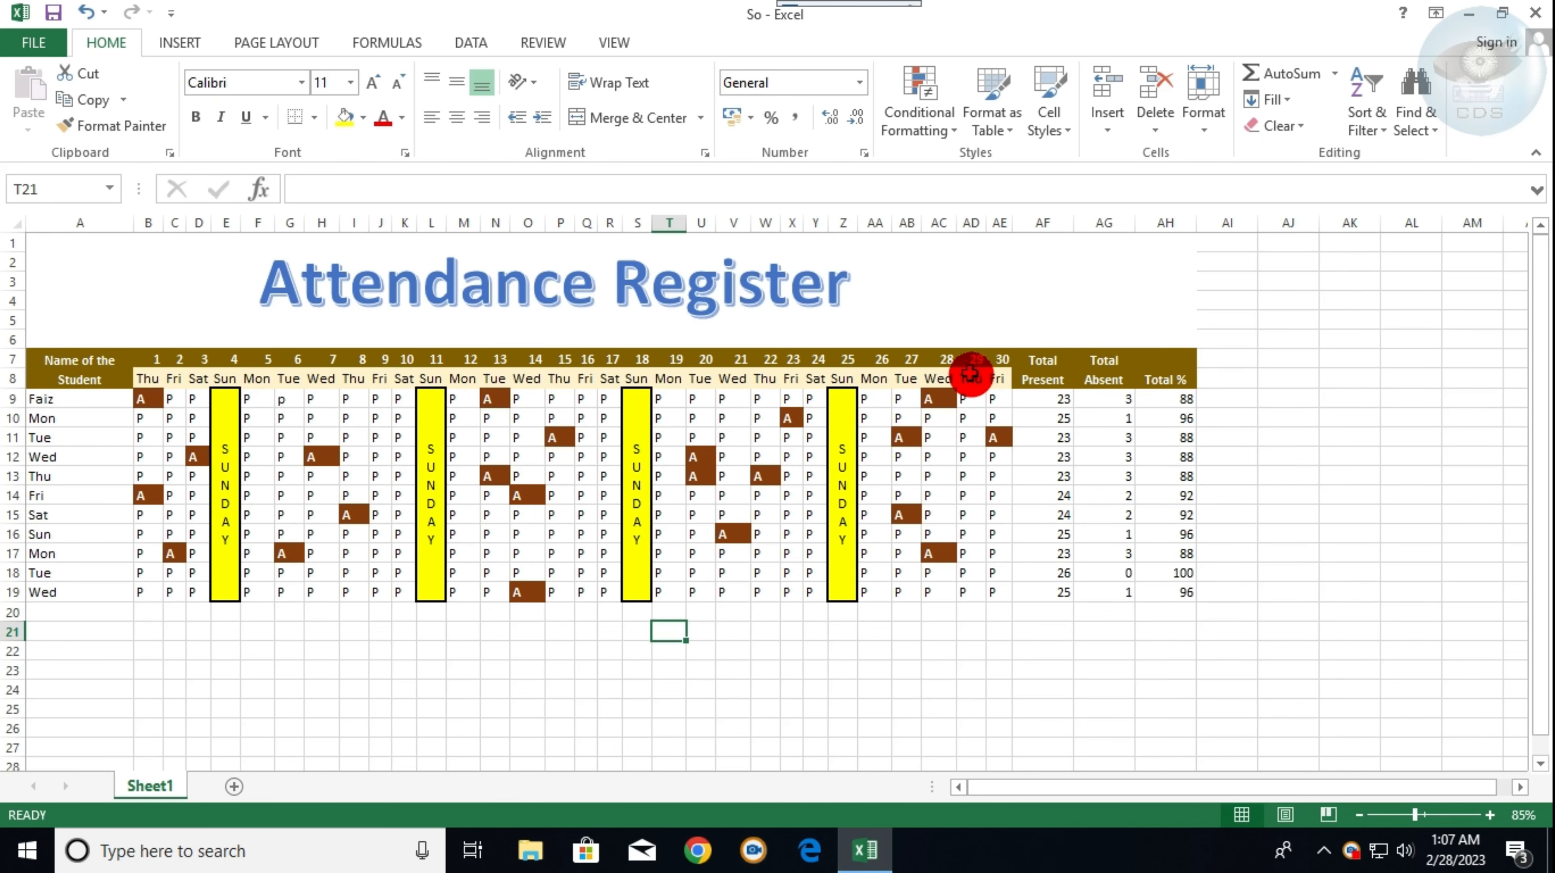
key("F12")
left_click(422, 450)
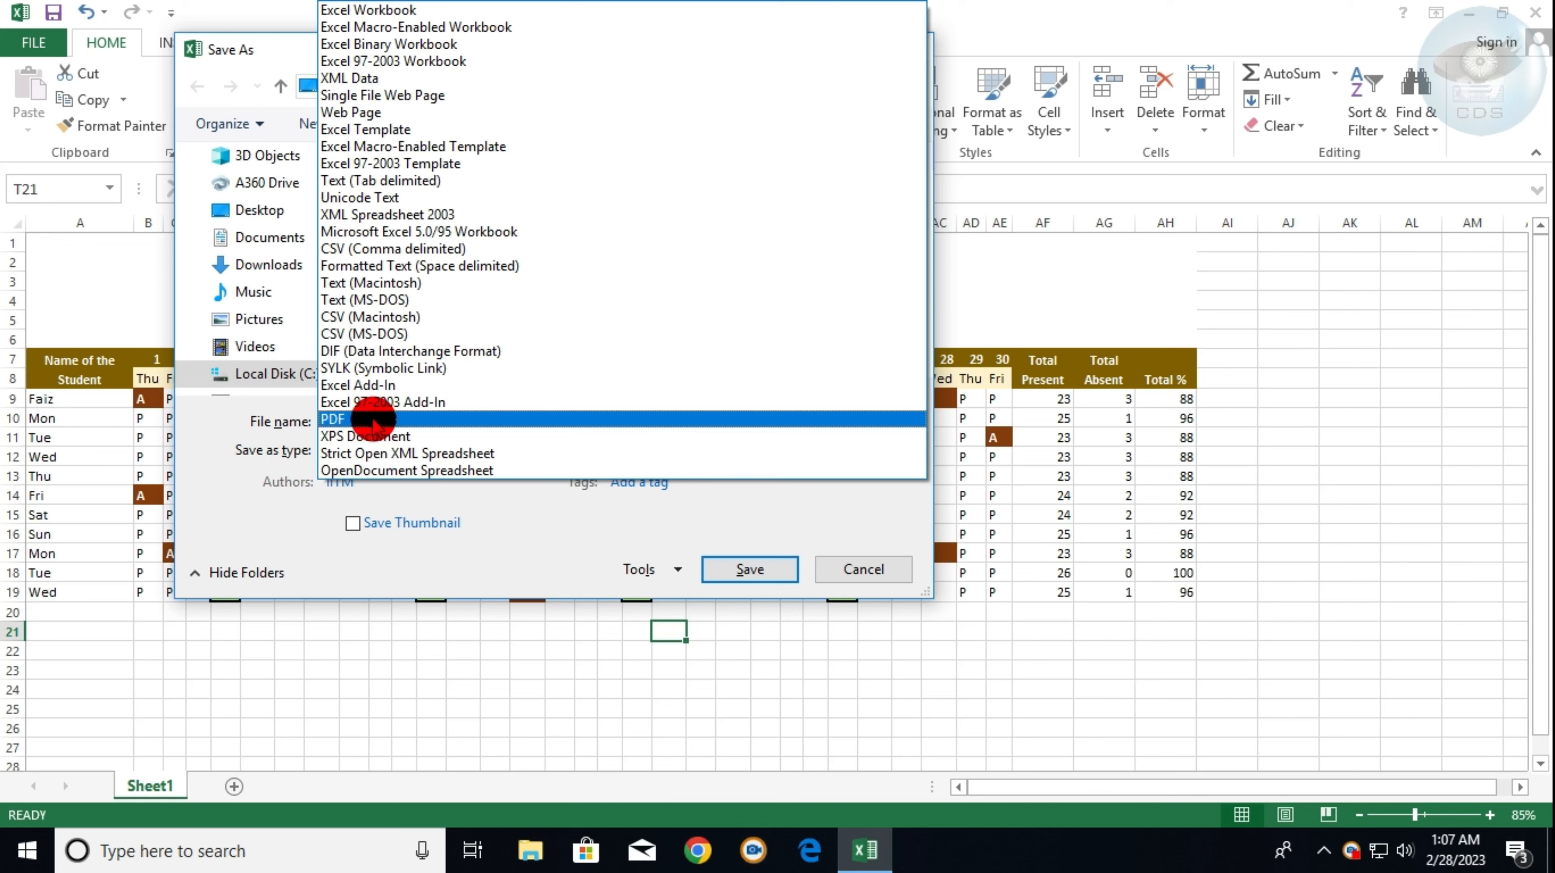
left_click(250, 480)
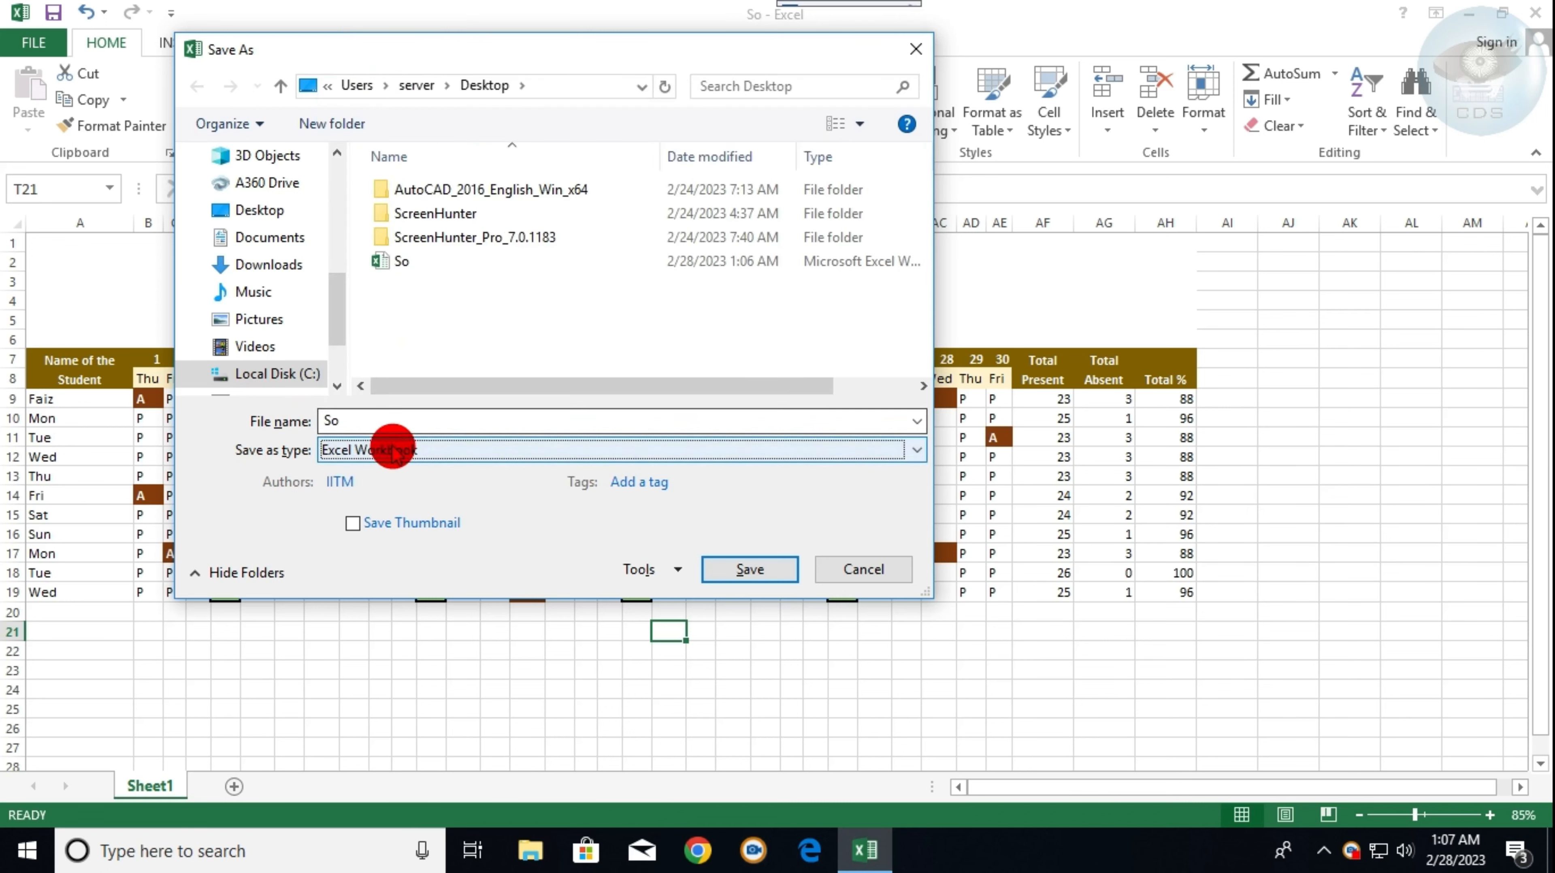
left_click(394, 450)
left_click(379, 10)
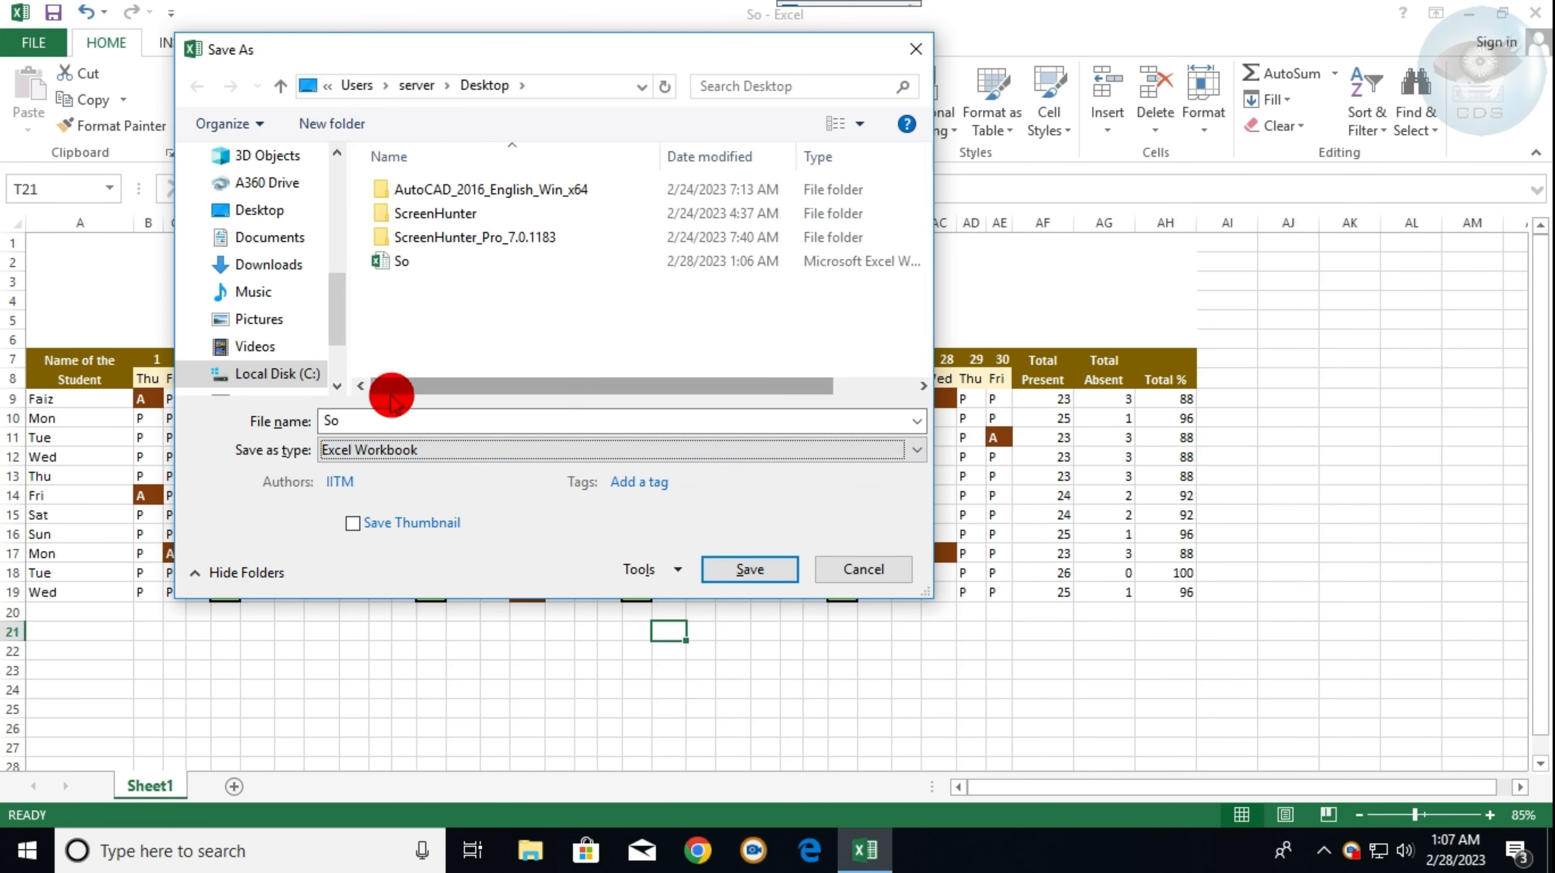
double_click(390, 417)
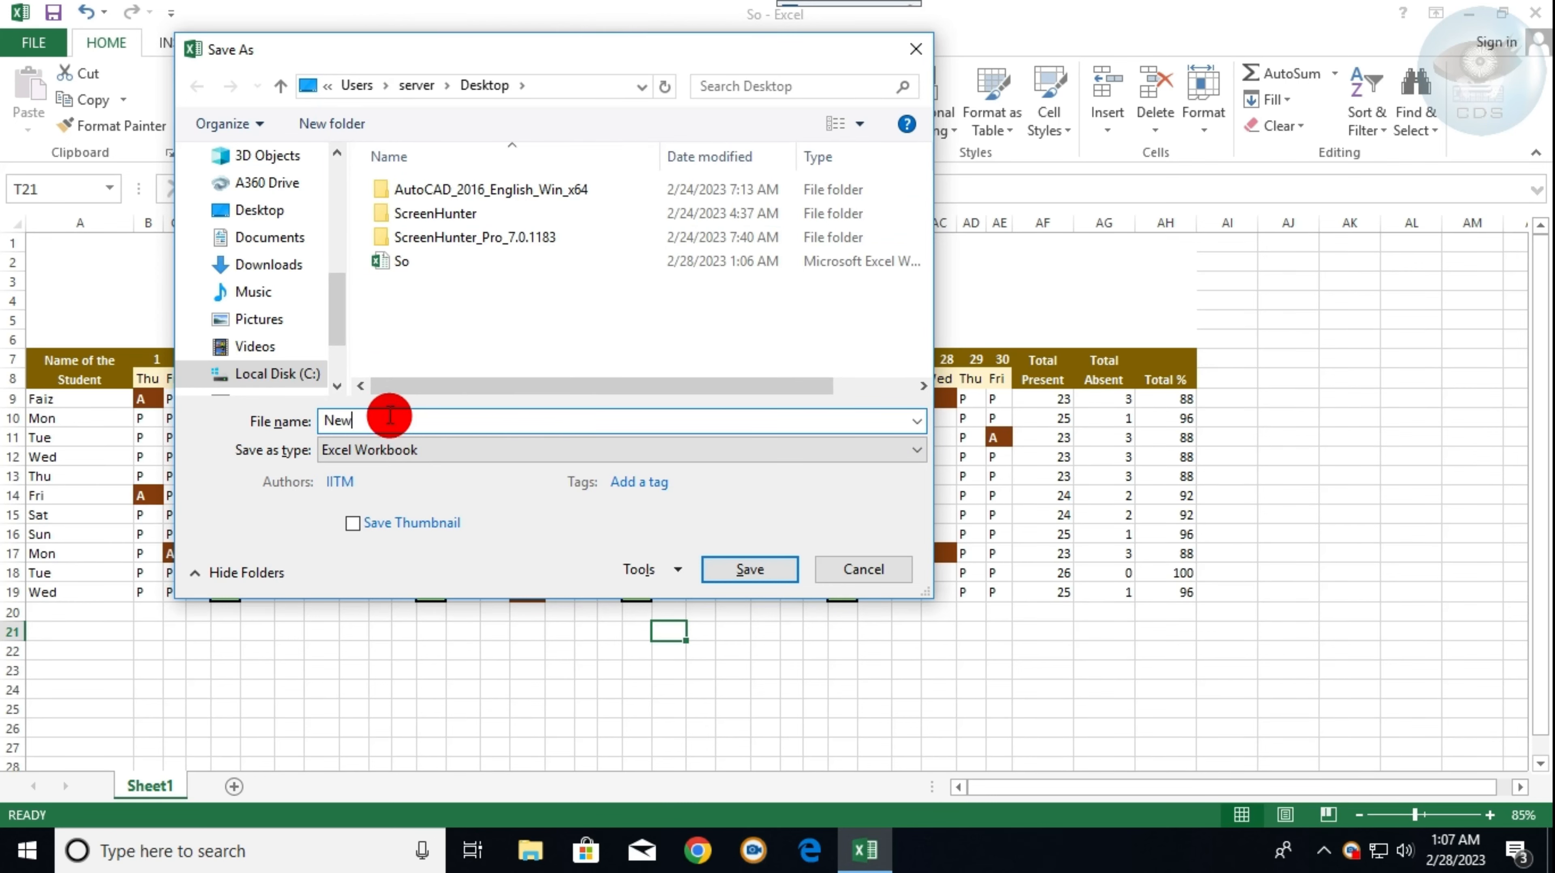
left_click(703, 568)
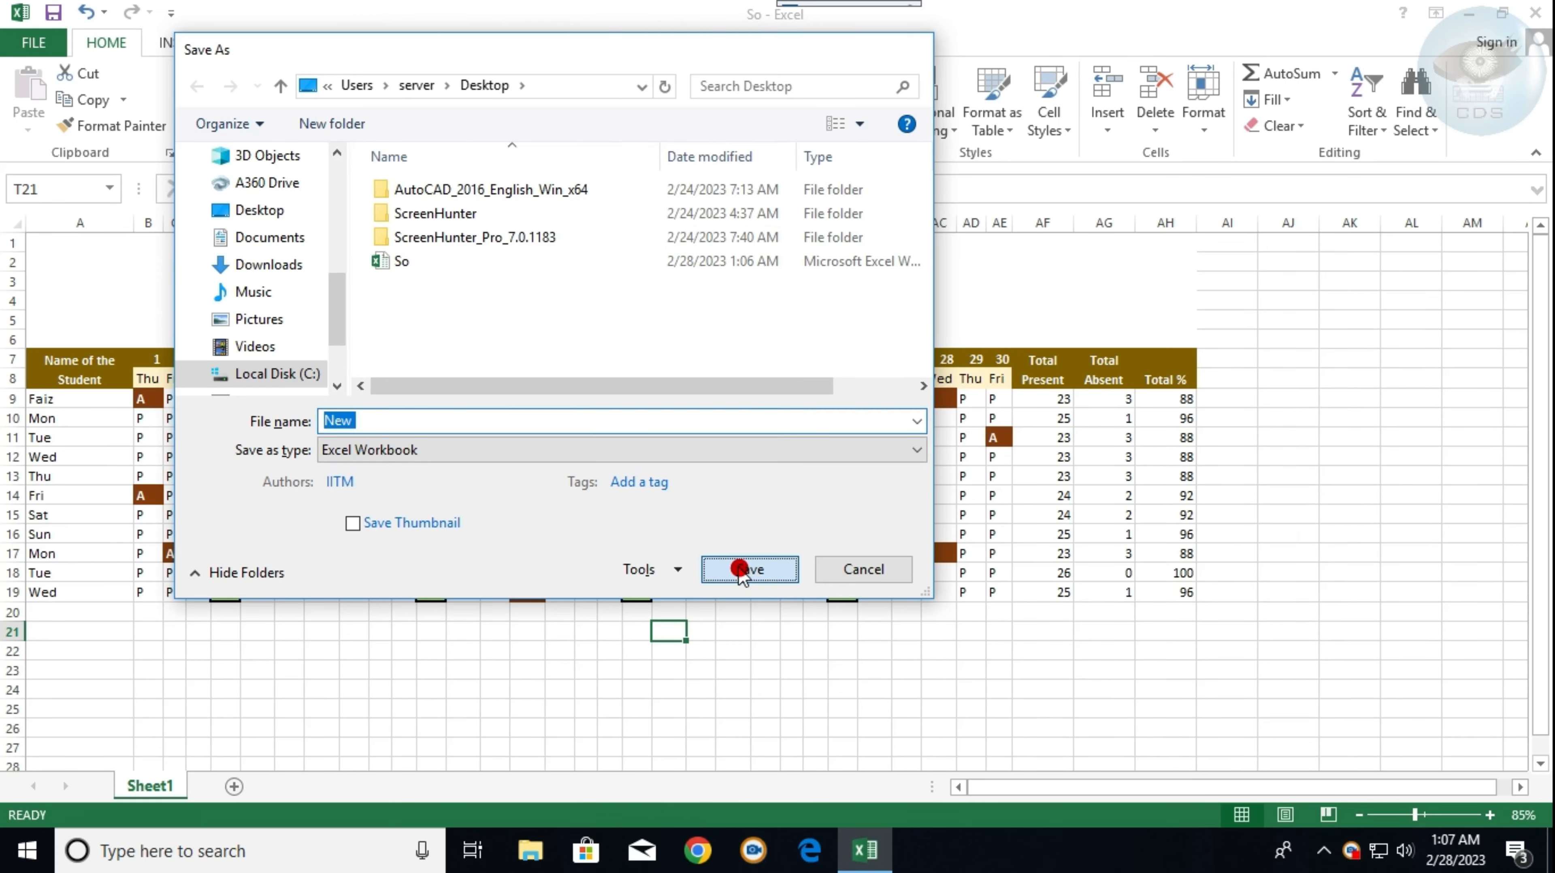
- Close the workbook window, refresh the desktop and select the New workbook file there
left_click(1538, 11)
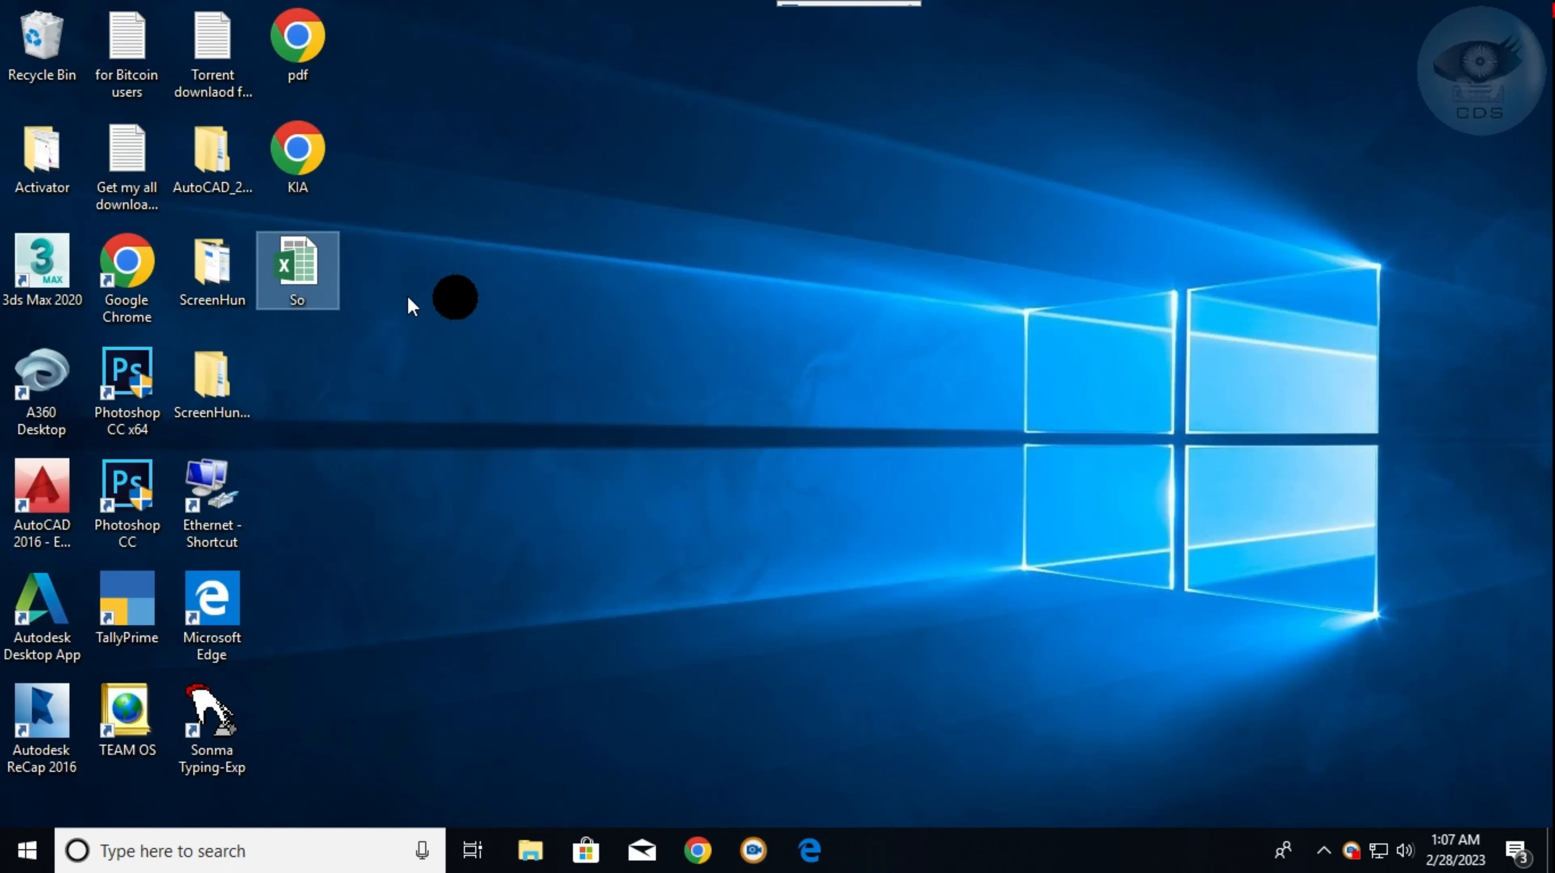
left_click(458, 334)
right_click(523, 258)
left_click(577, 333)
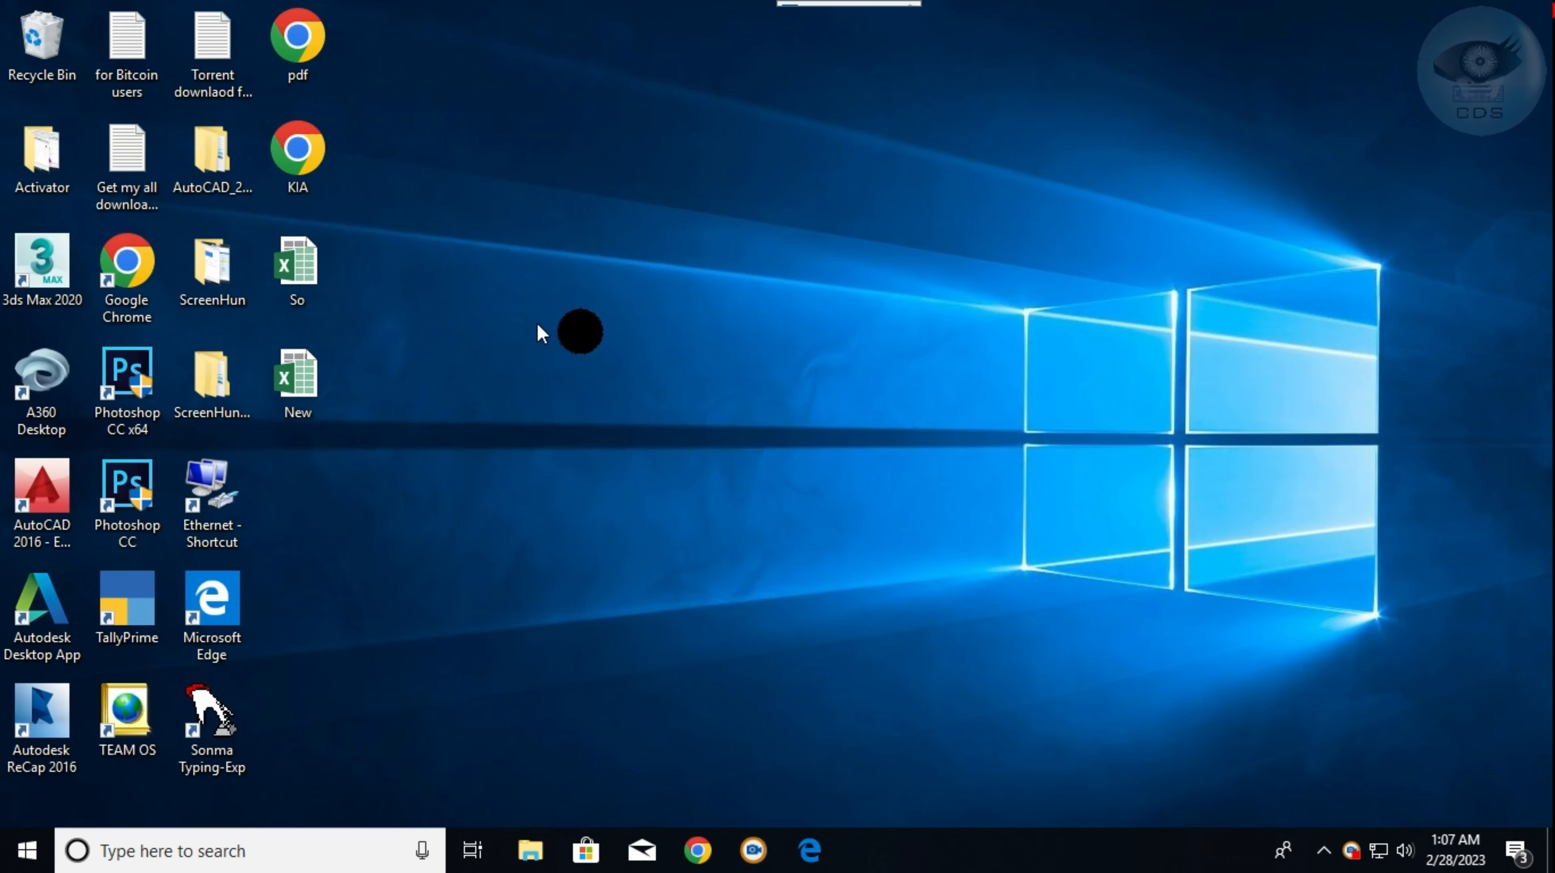
left_click(304, 415)
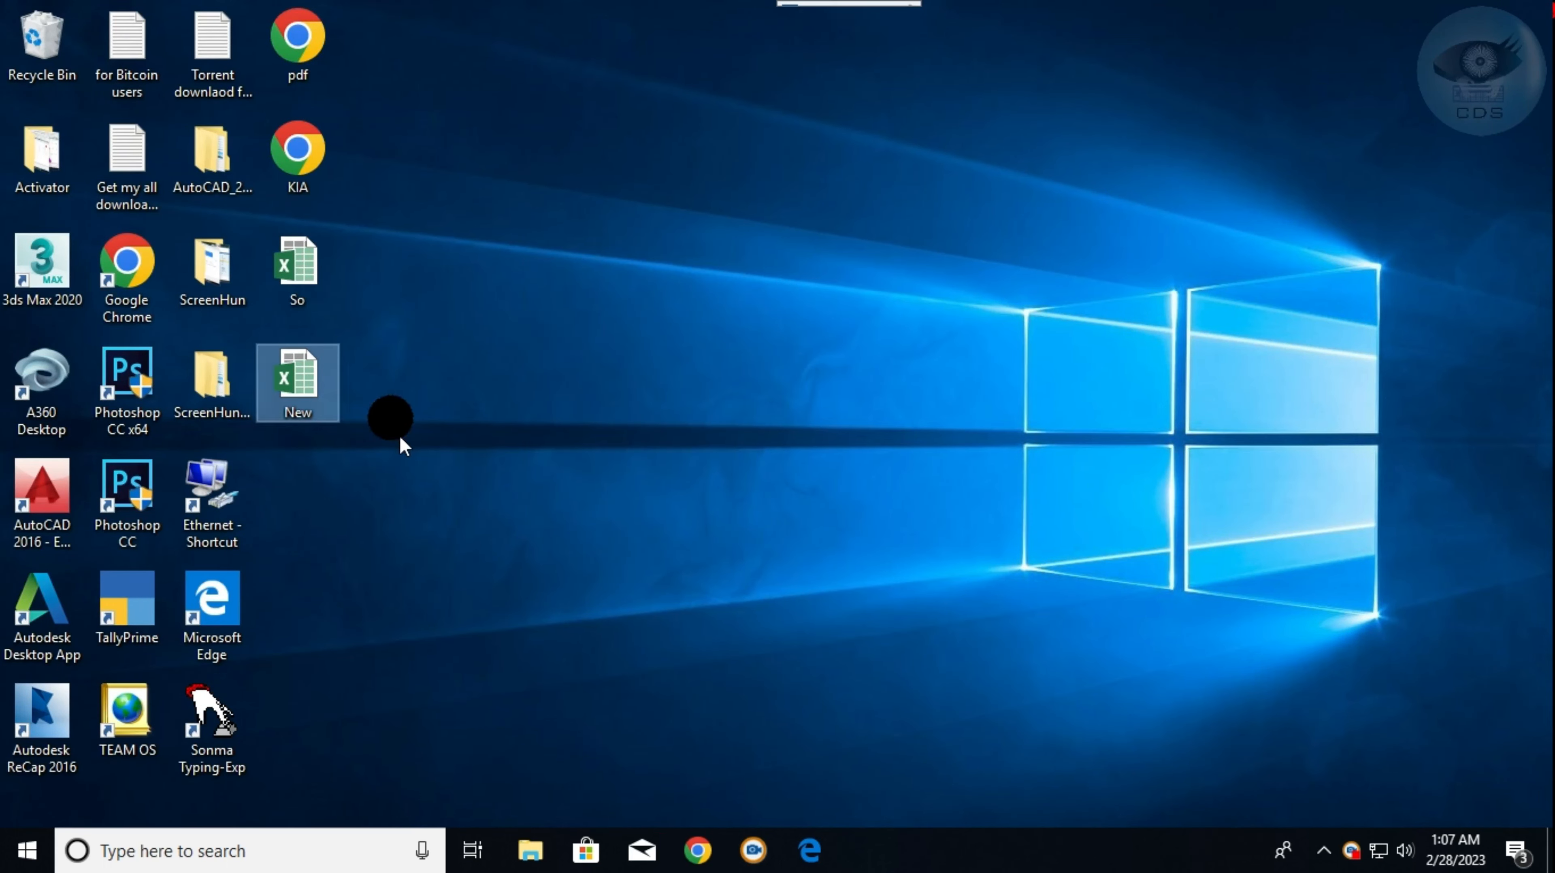
- Switch to Chrome, shrink its window to uncover the desktop files, search for "i love pdf" and open the iLovePDF website
left_click(707, 841)
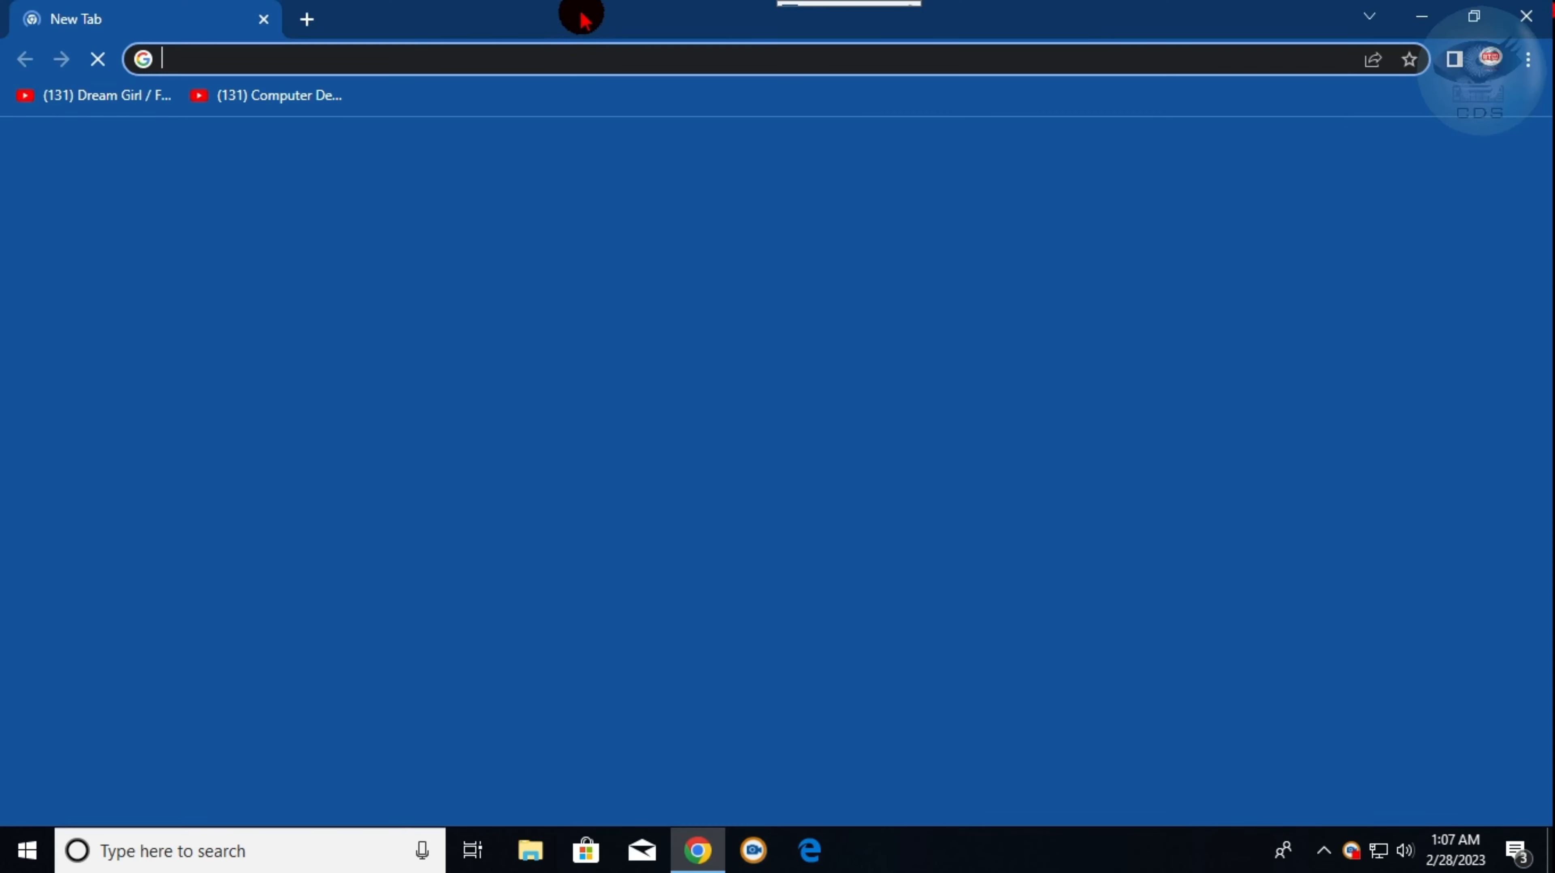
left_click_drag(582, 13, 922, 121)
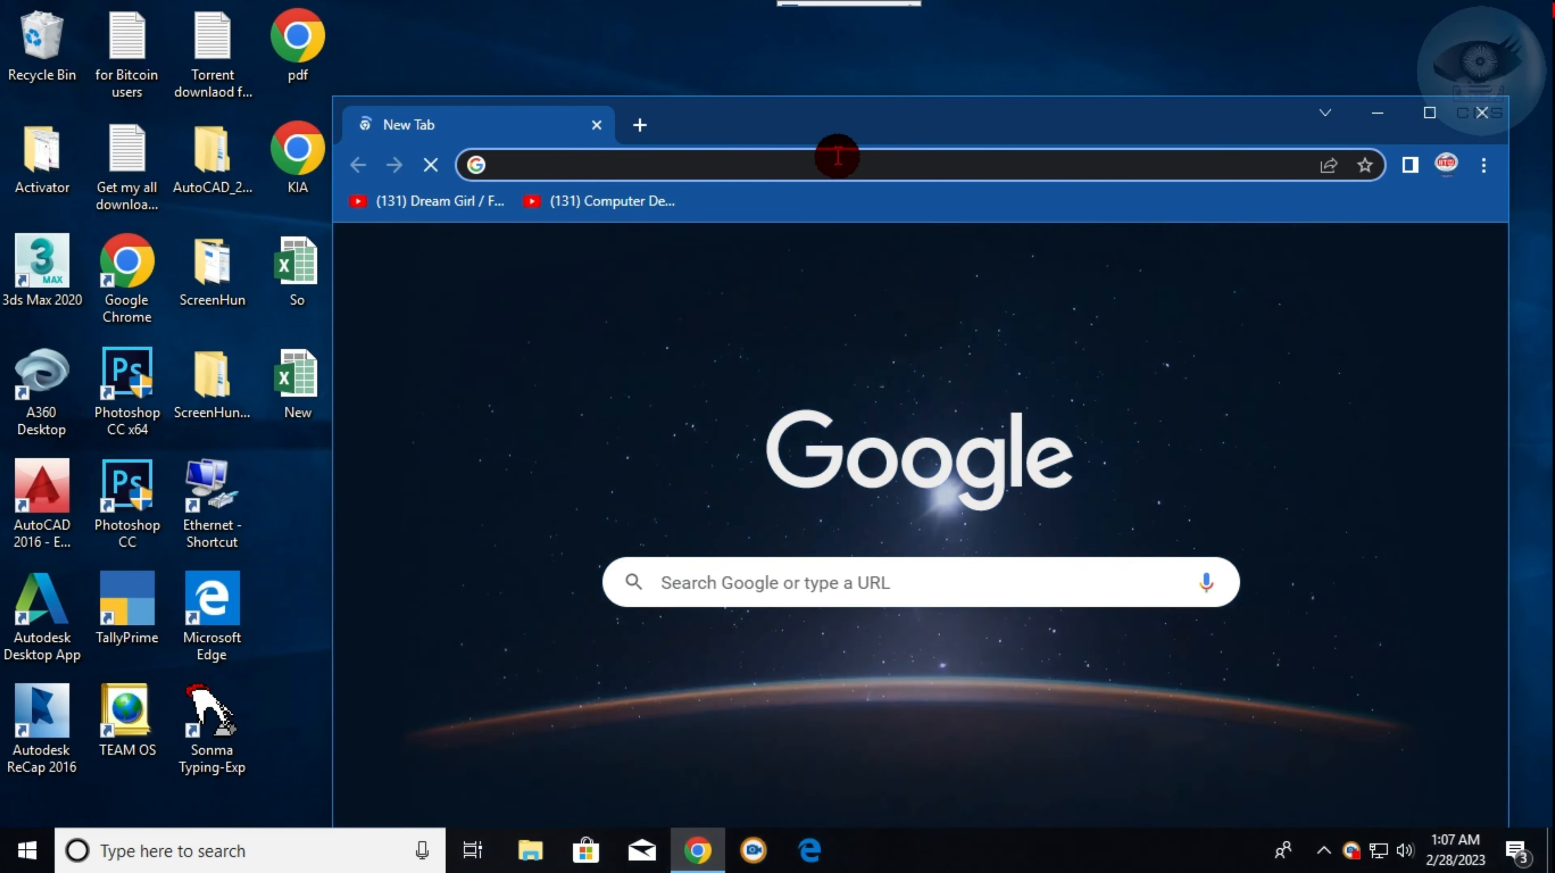
left_click(838, 157)
type("i ")
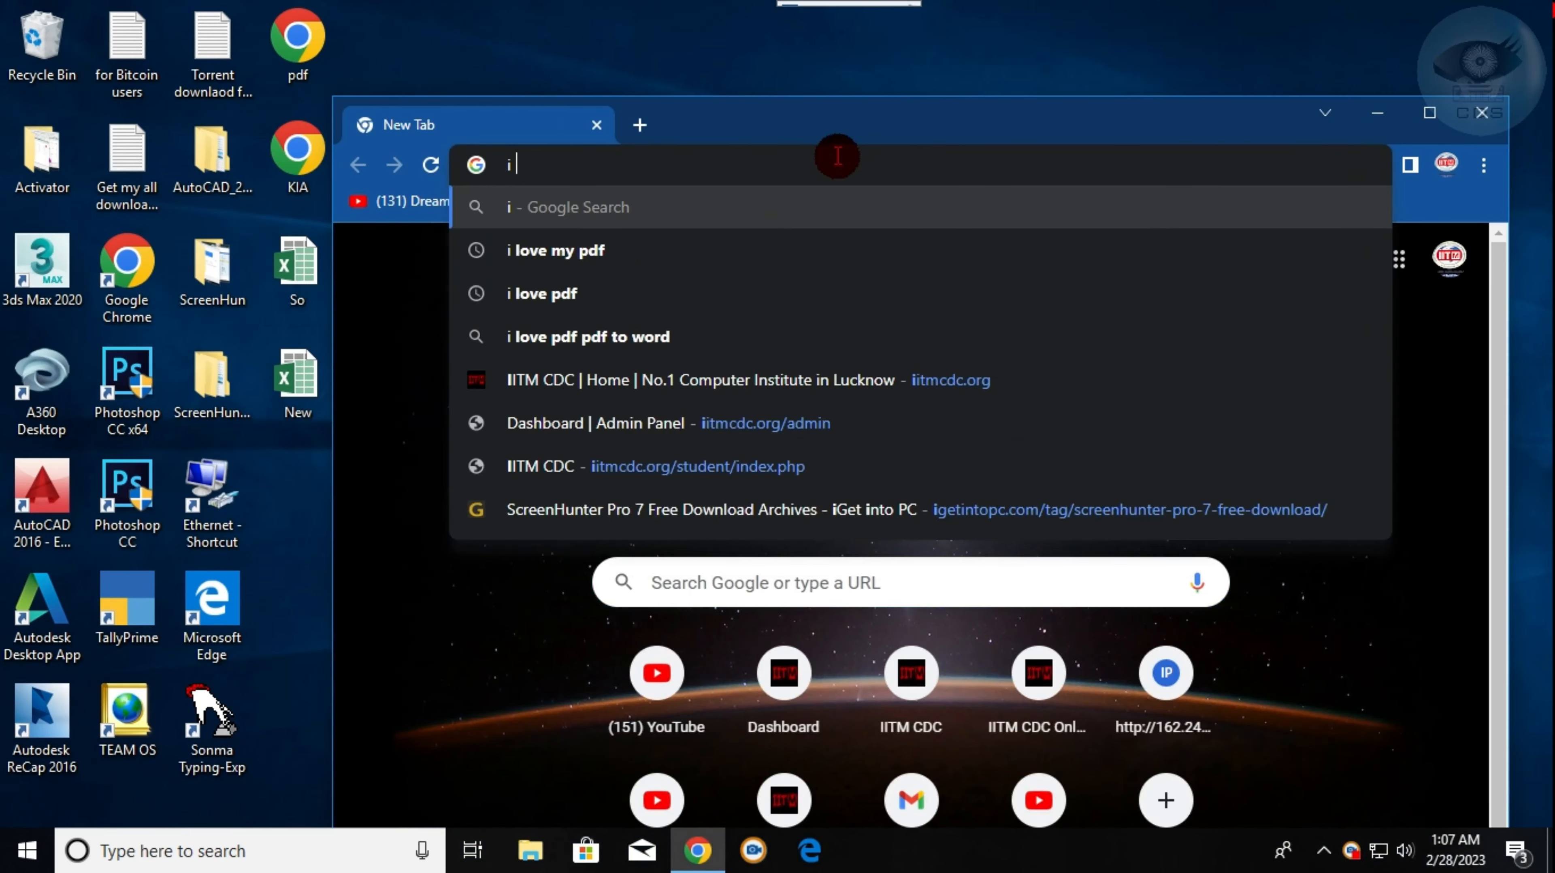
type("lov")
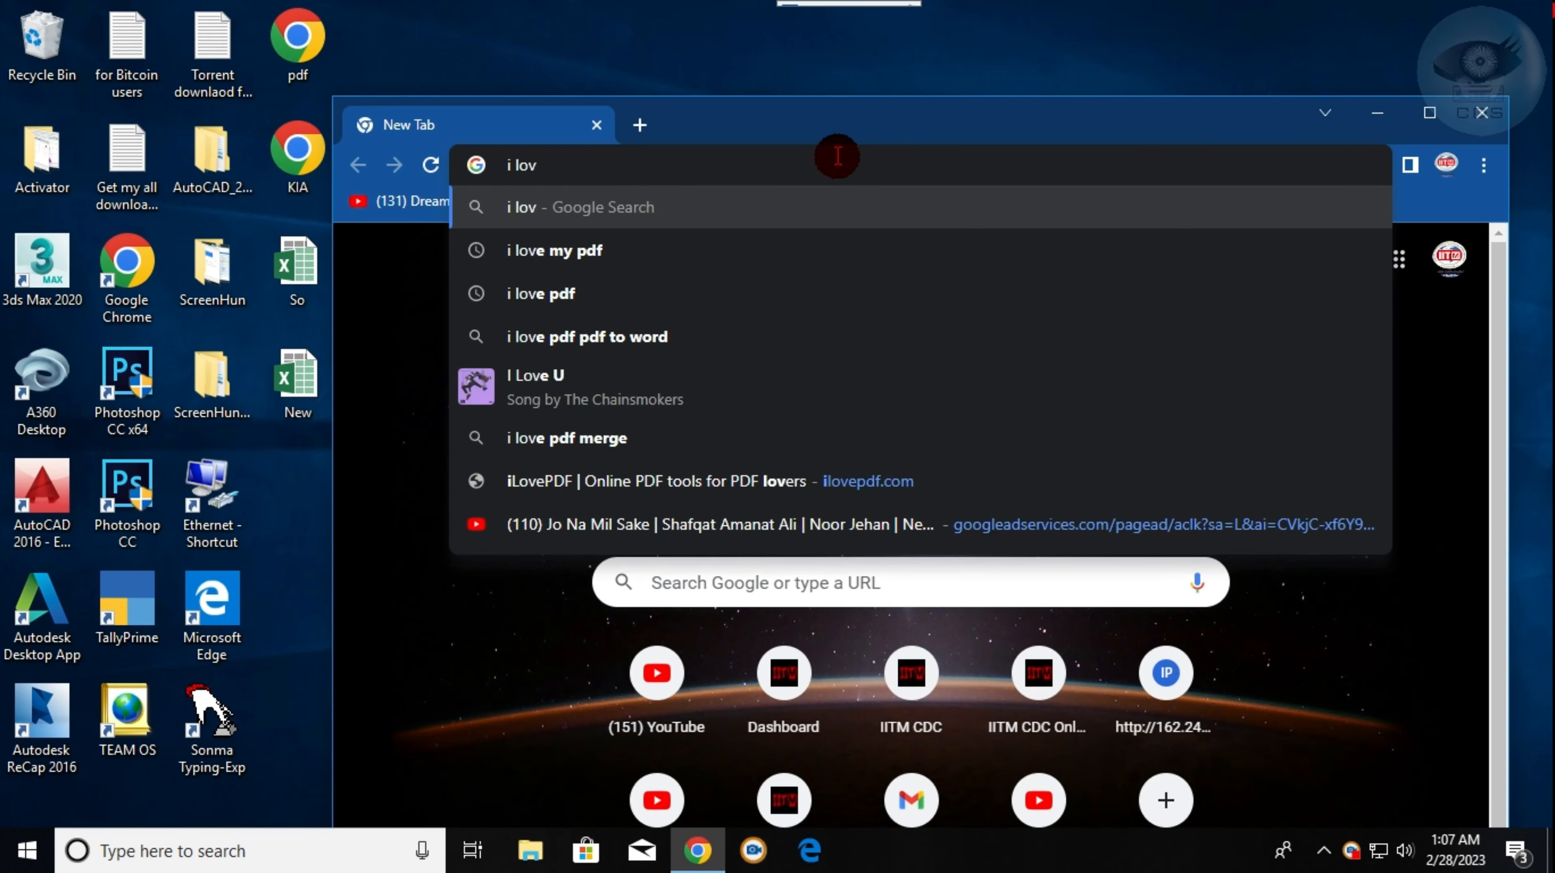
type("e pdf")
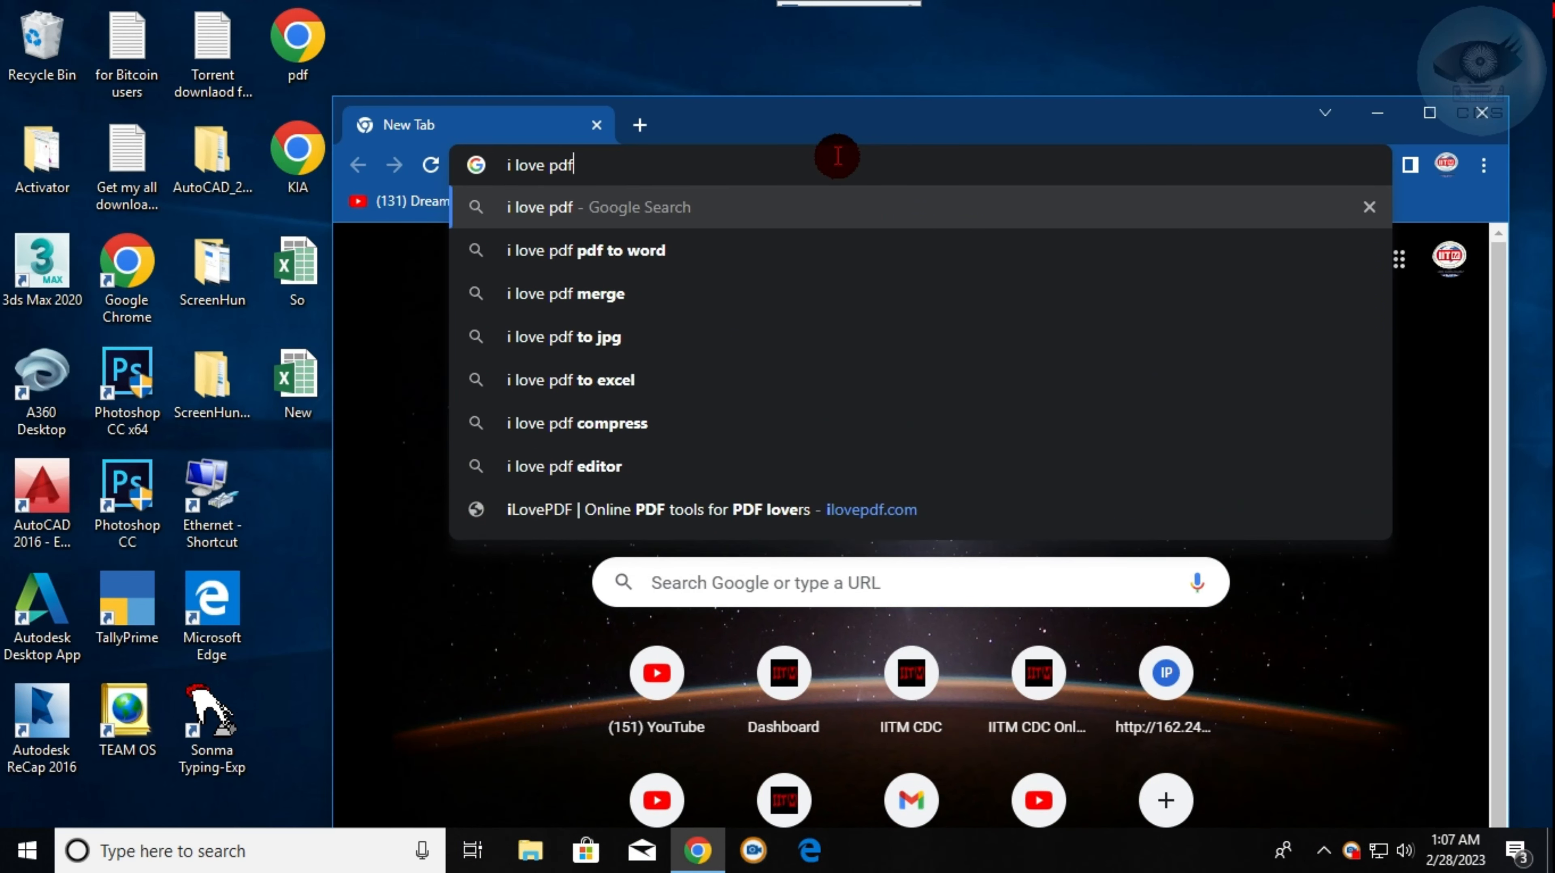
key("Return")
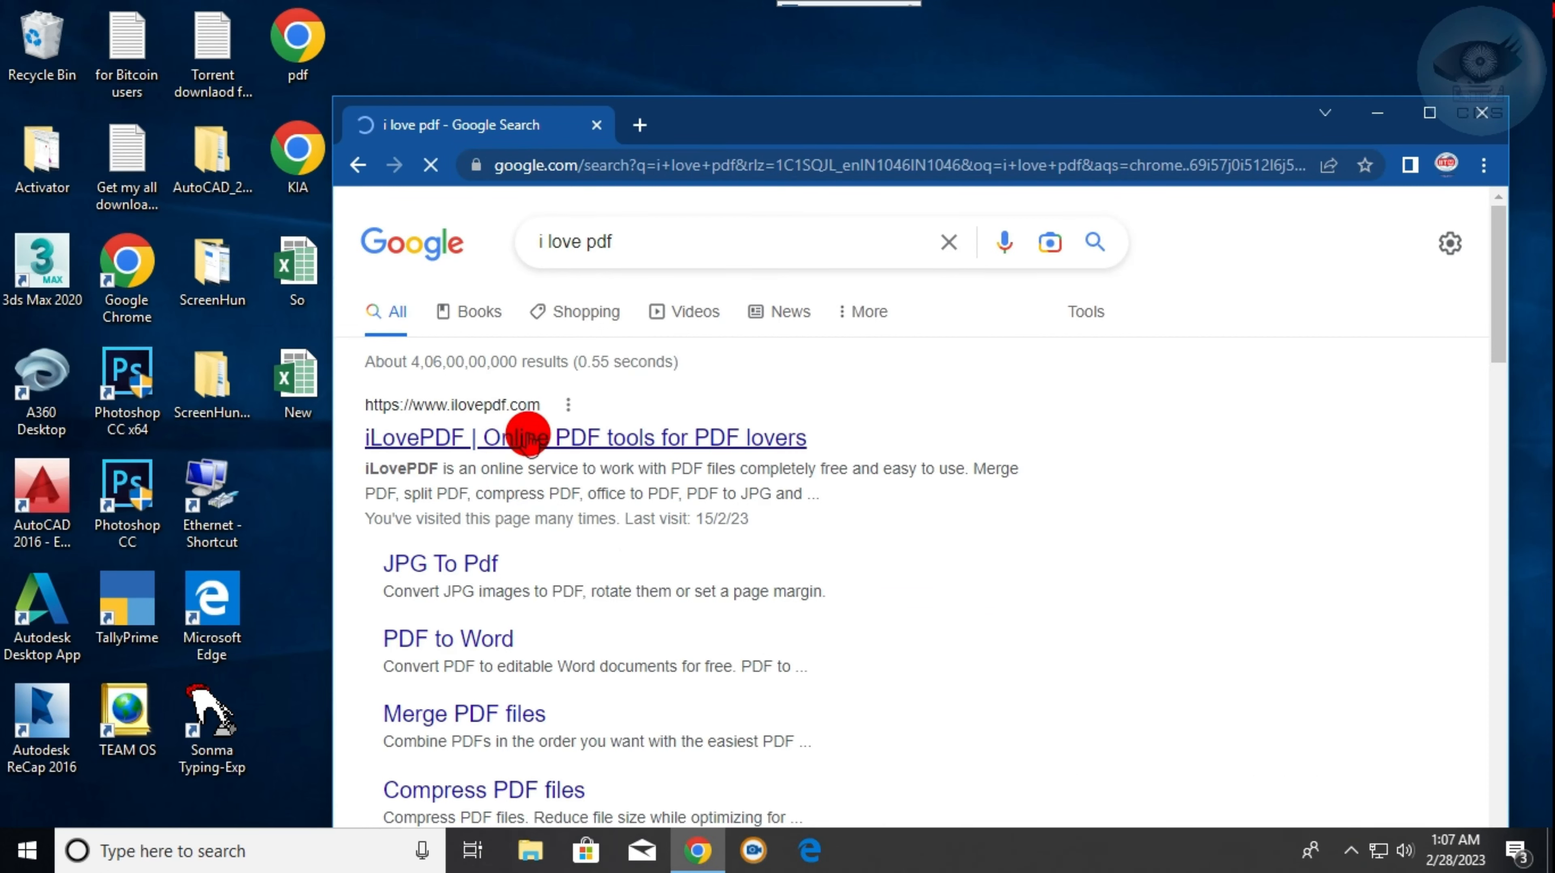
left_click(529, 439)
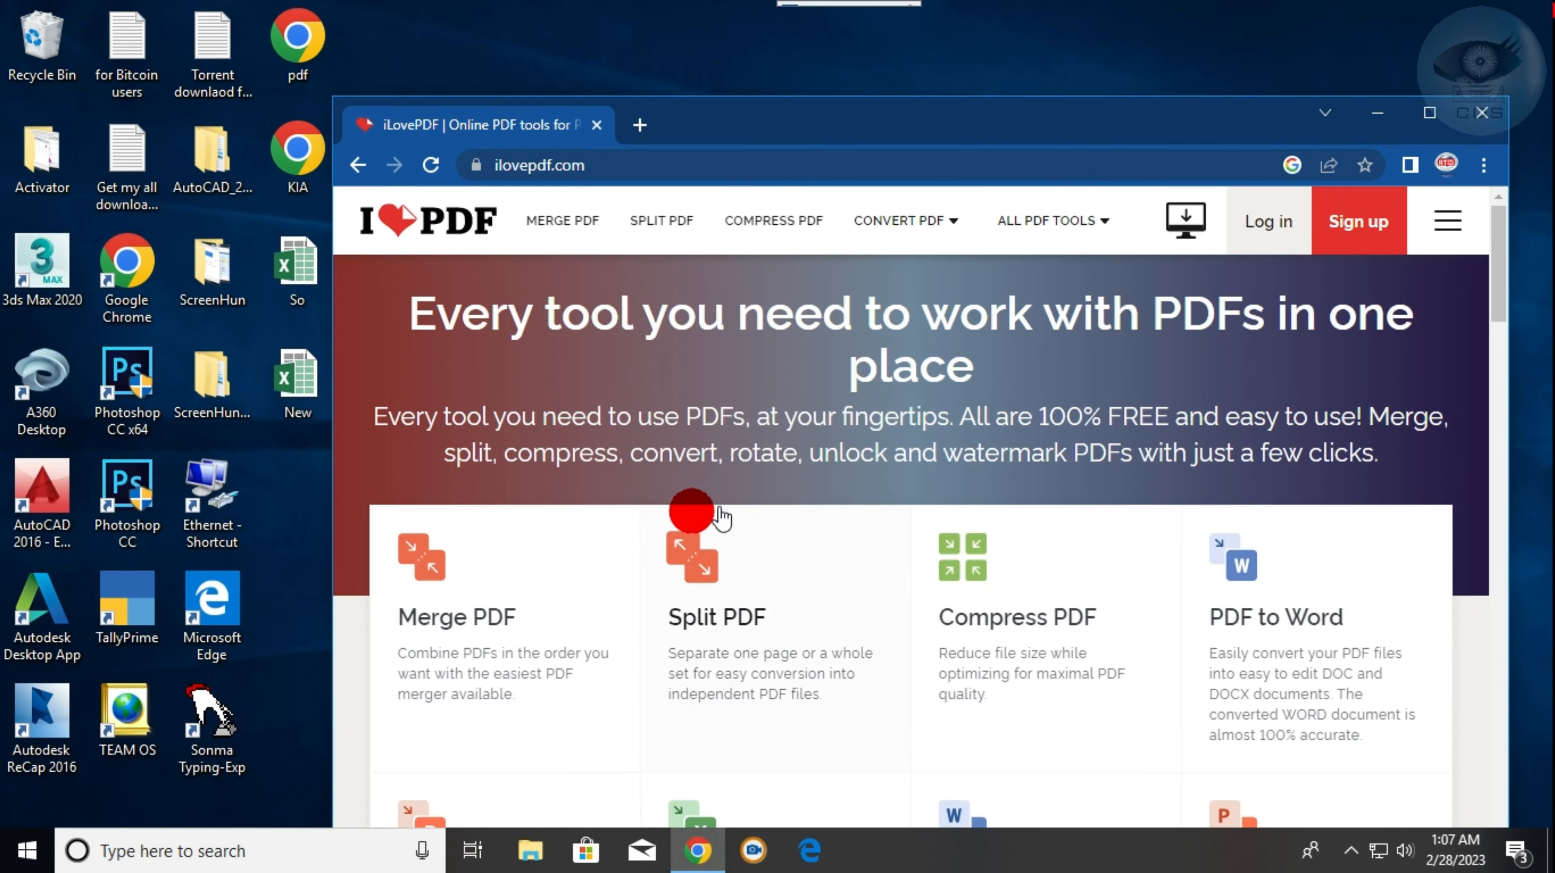
- Open iLovePDF's Excel to PDF tool beside the desktop files and convert the New workbook from the desktop to PDF
left_click_drag(844, 129, 922, 66)
scroll(1064, 618, "down", 3)
scroll(743, 476, "down", 2)
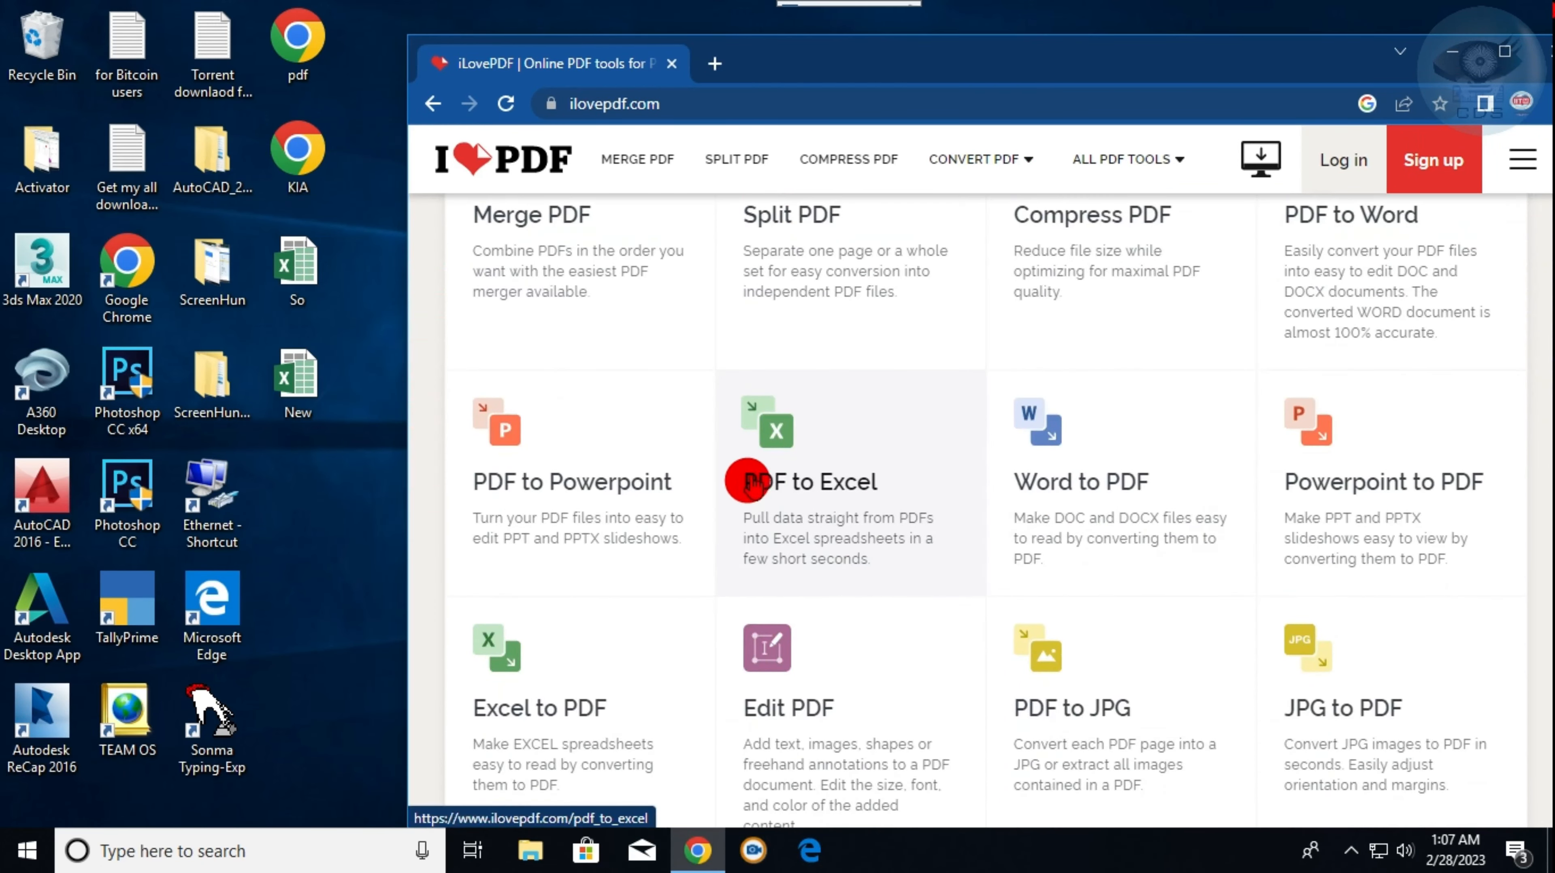
scroll(703, 486, "down", 2)
scroll(538, 538, "down", 2)
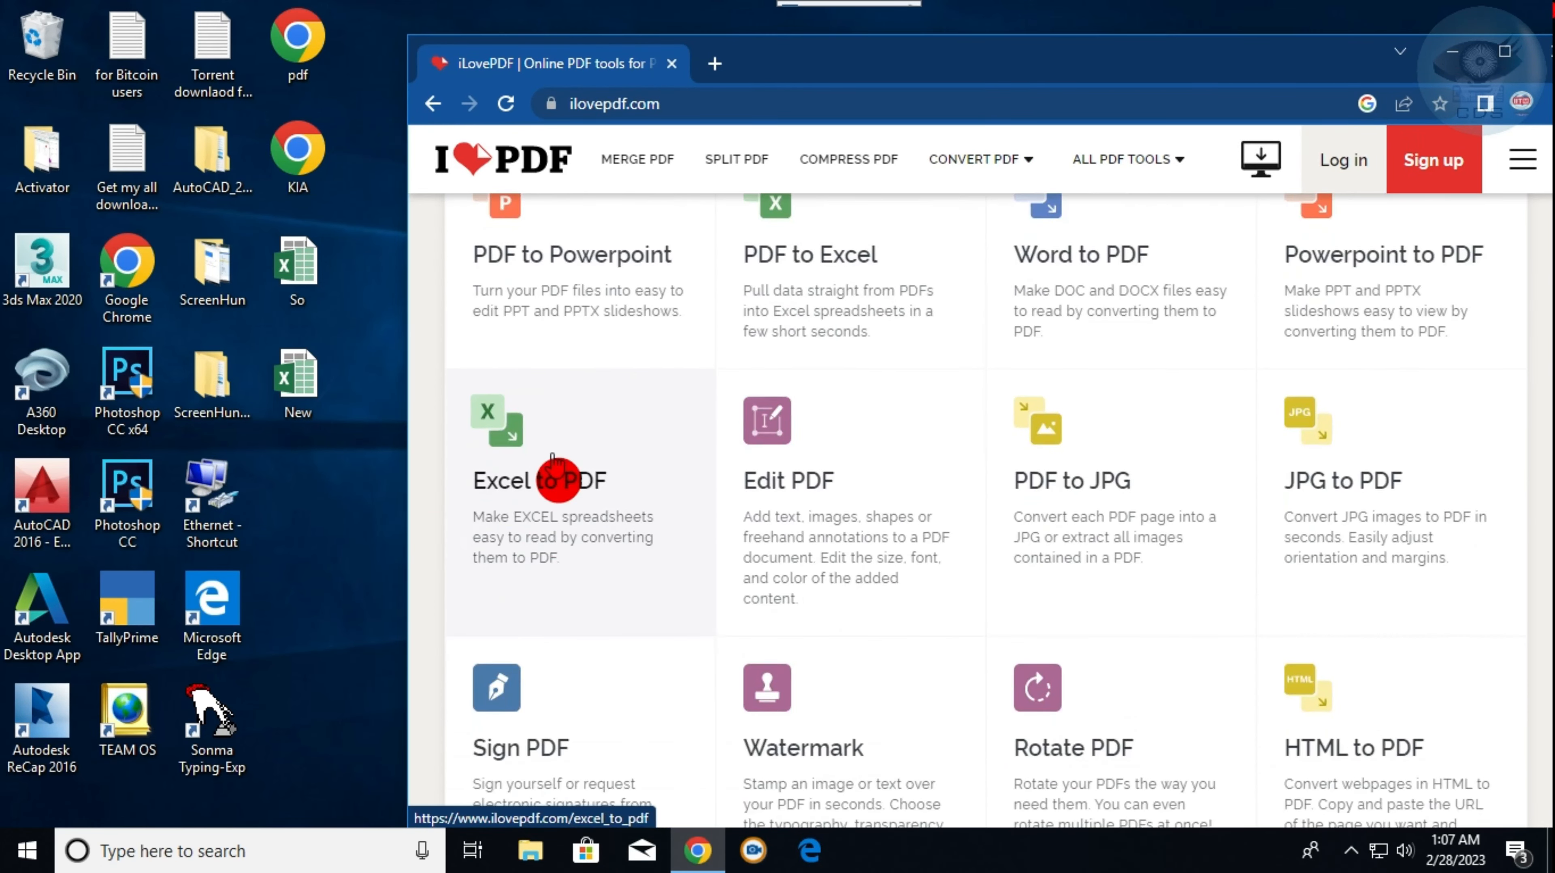
left_click(527, 447)
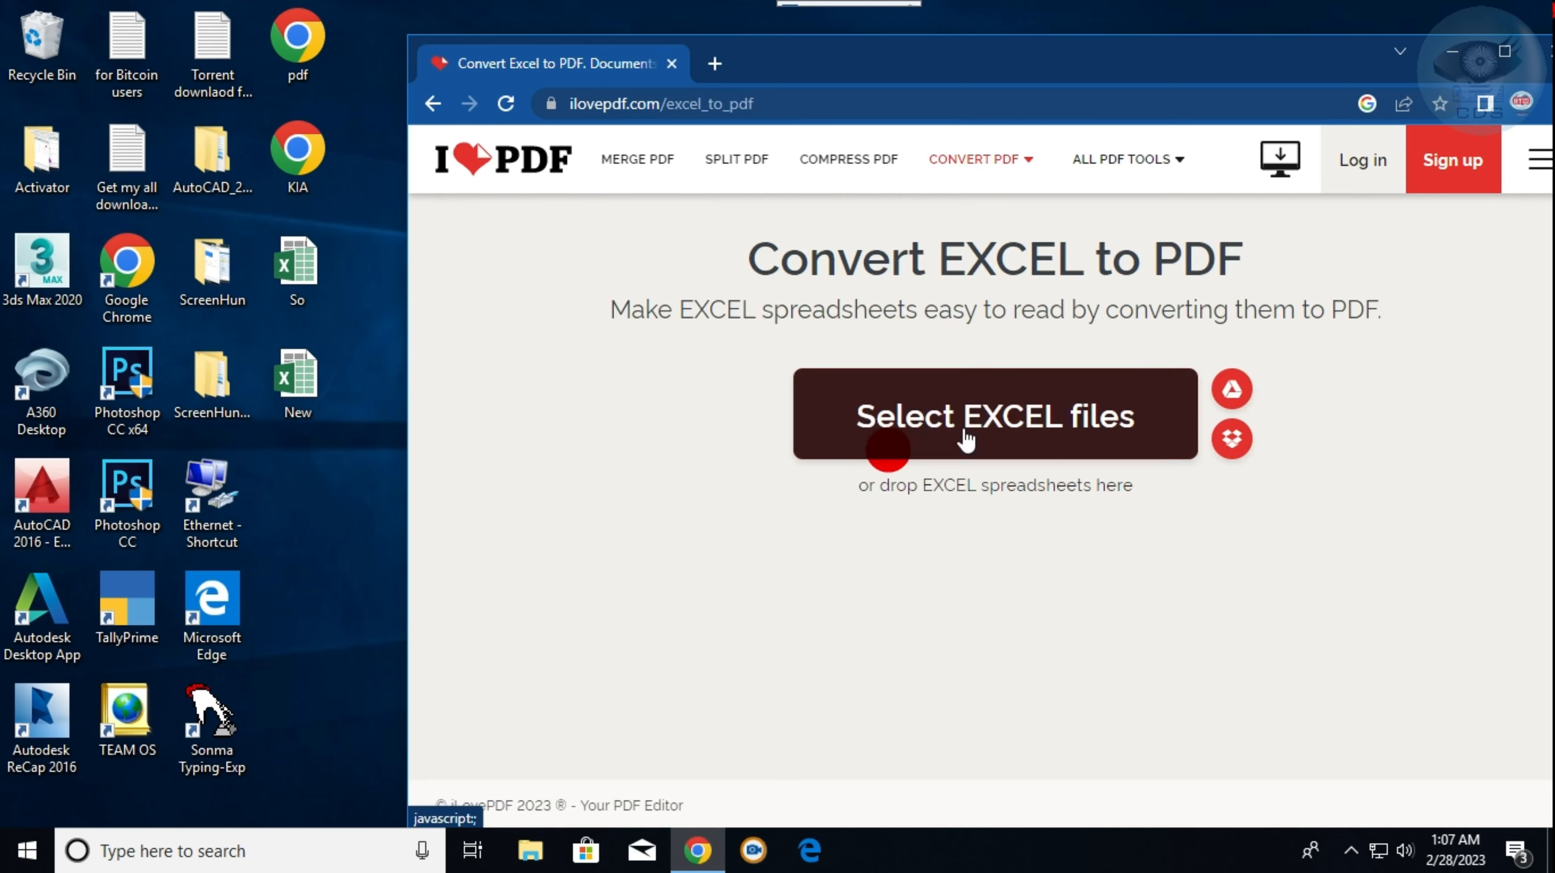
left_click_drag(297, 375, 905, 416)
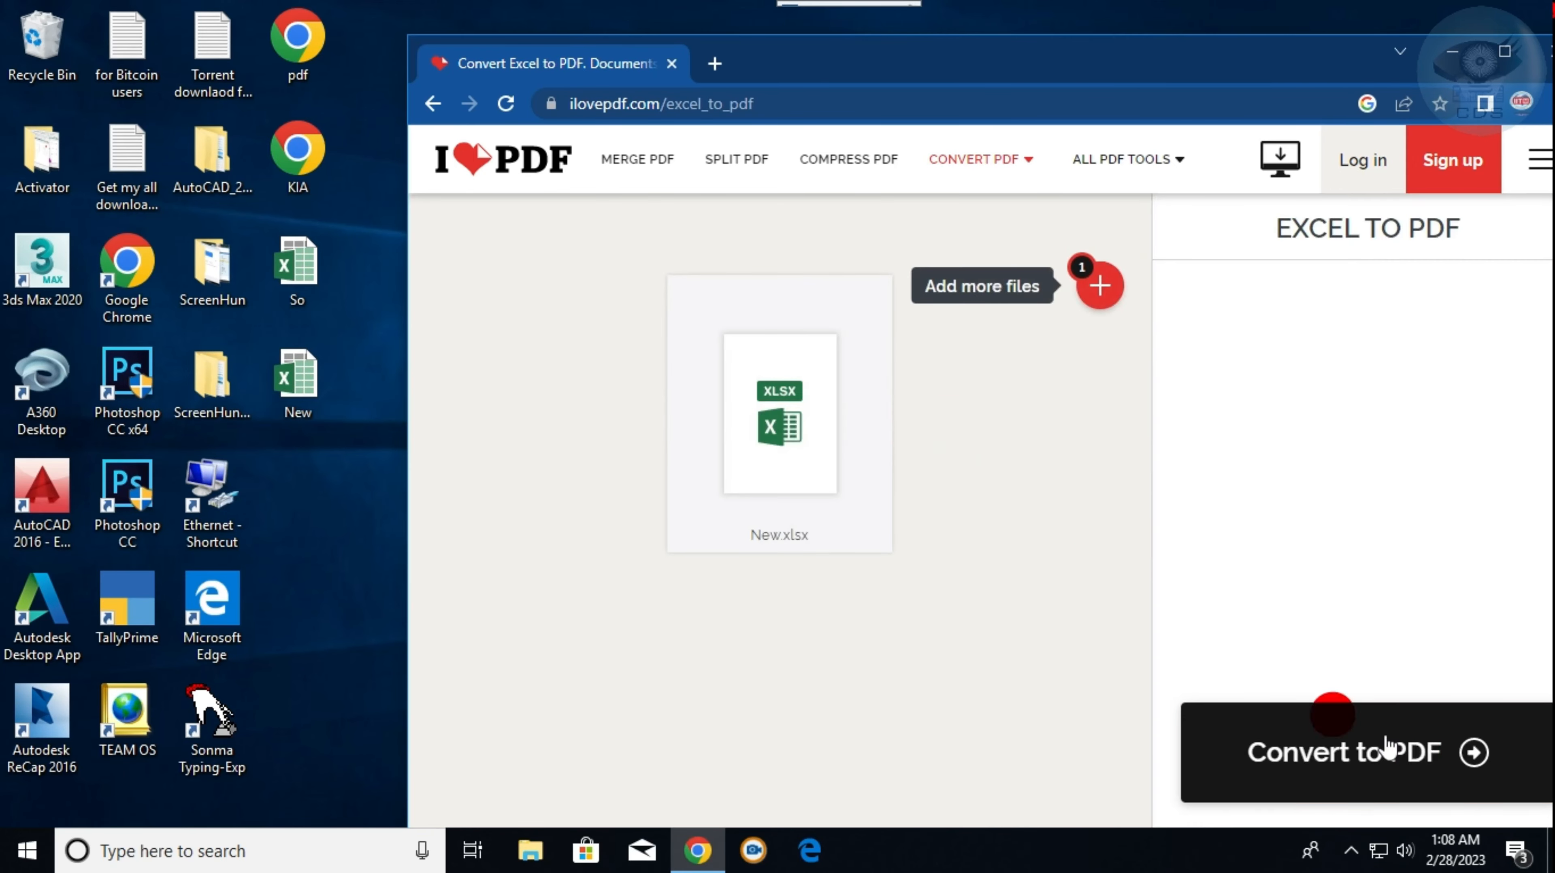
left_click(1417, 768)
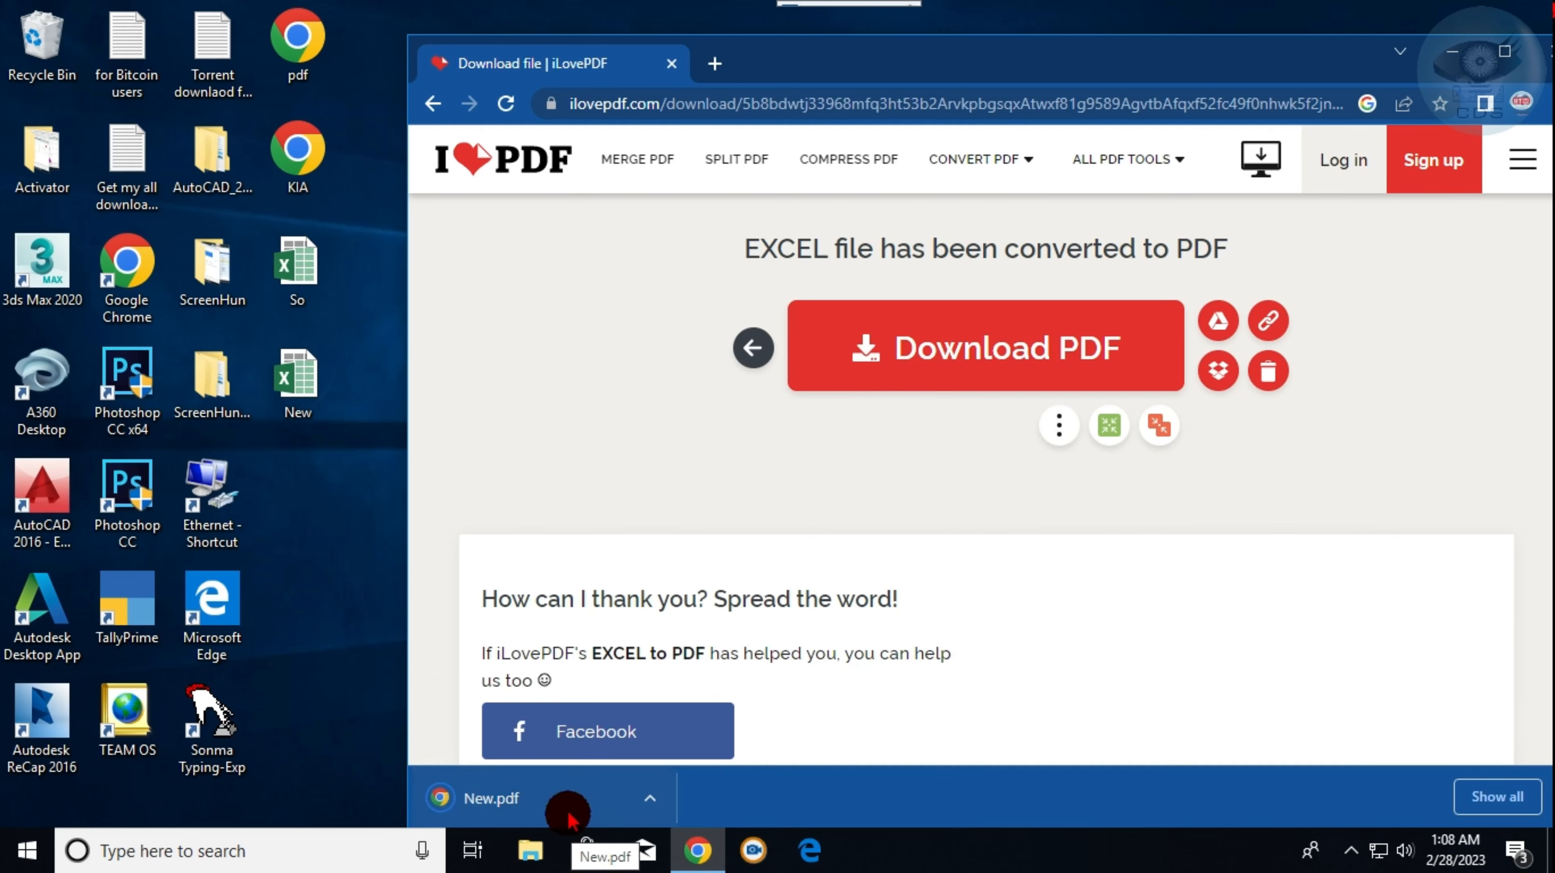
- Show the downloaded New.pdf in its Downloads folder and close the folder window
left_click(650, 798)
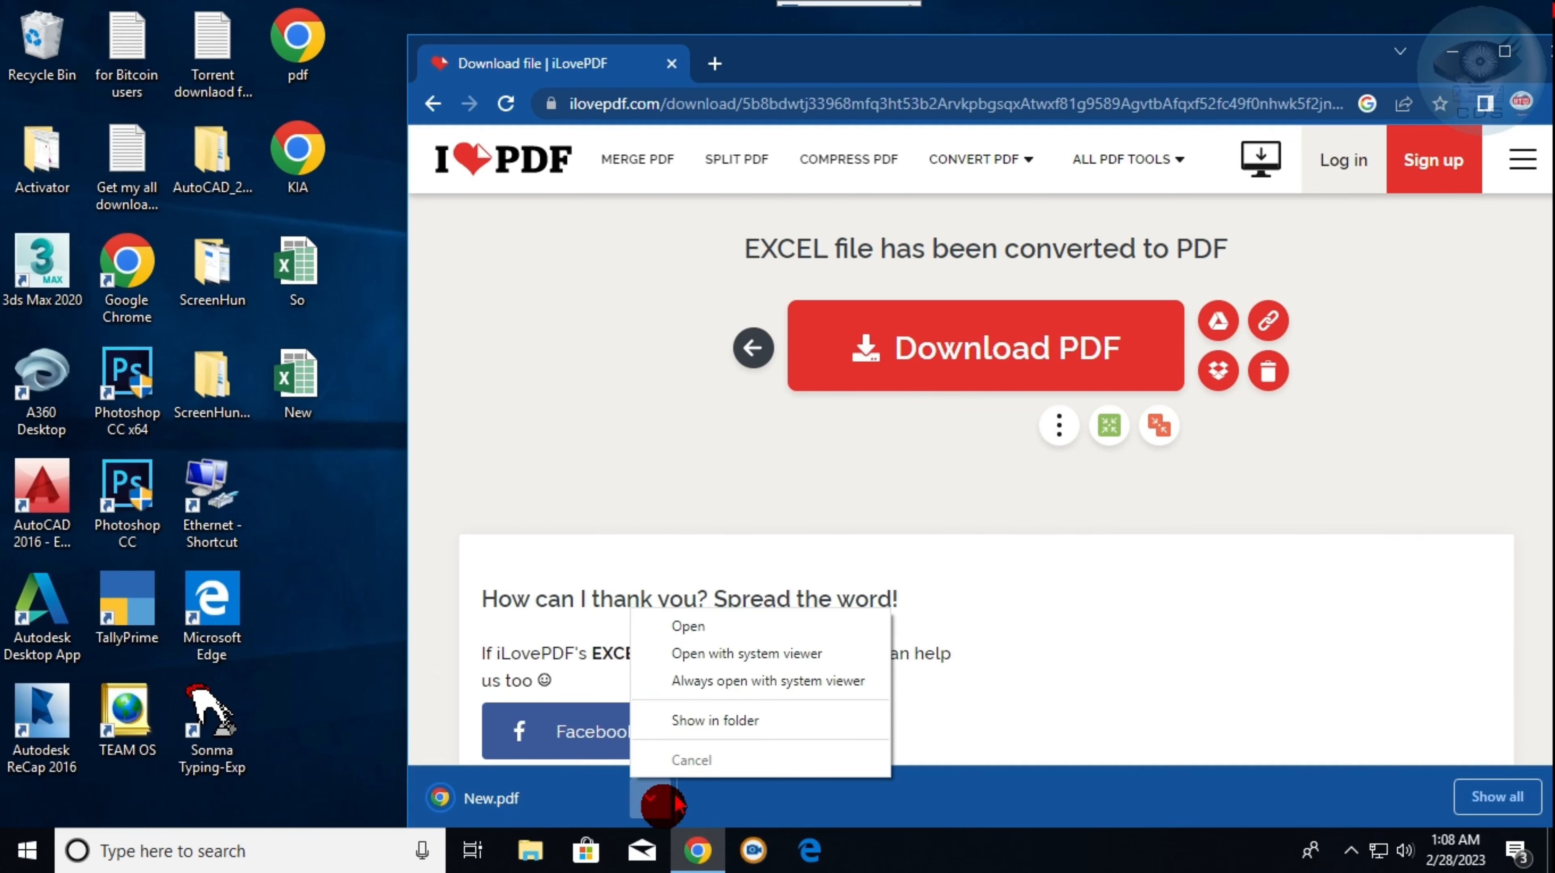
left_click(757, 721)
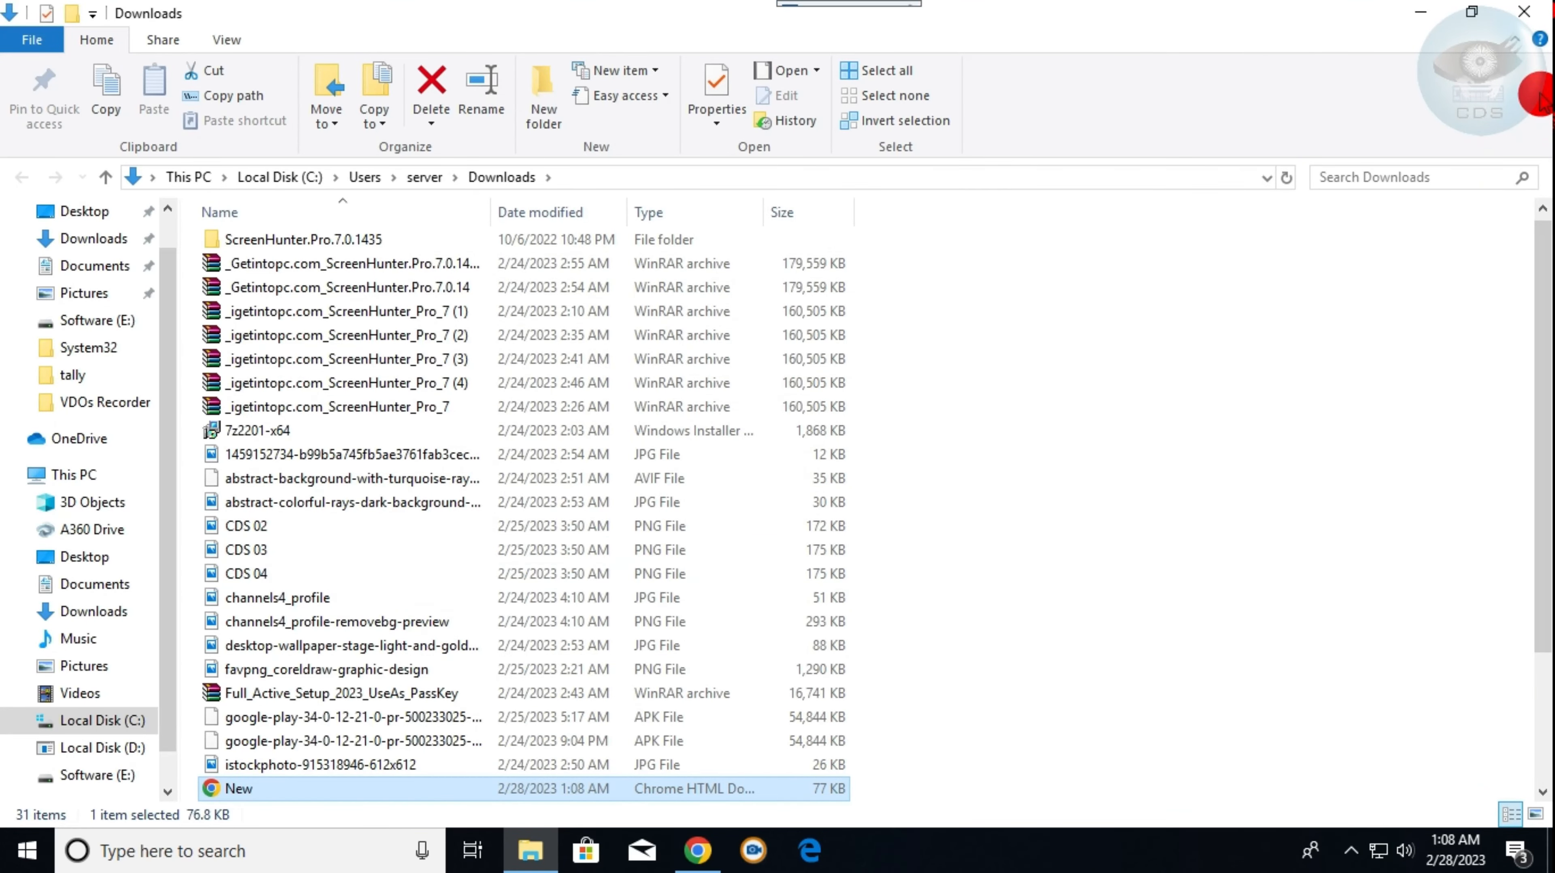
left_click(1525, 12)
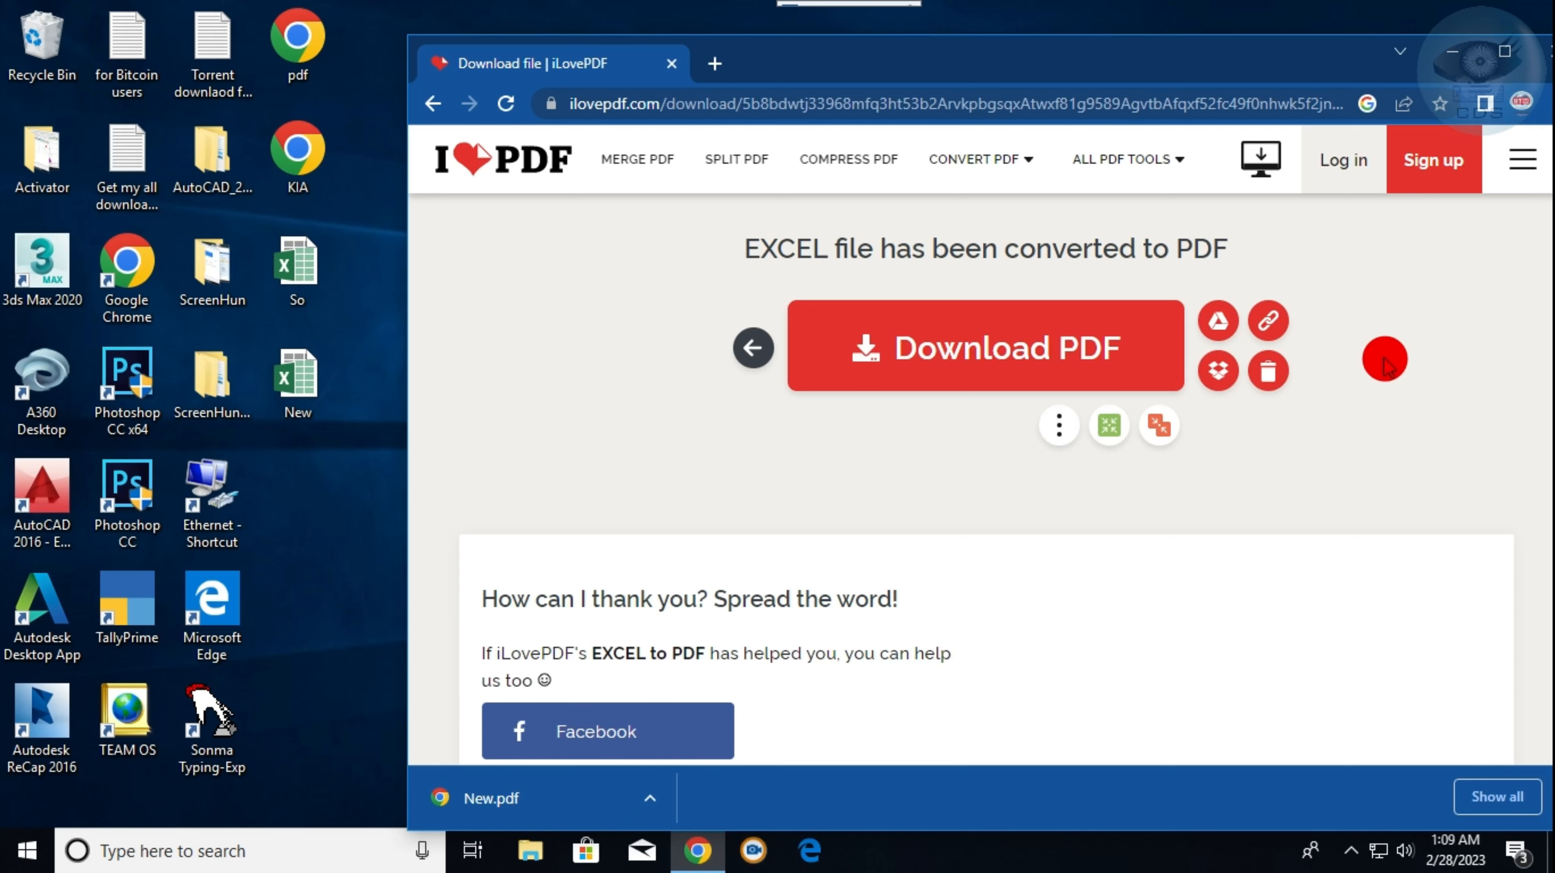